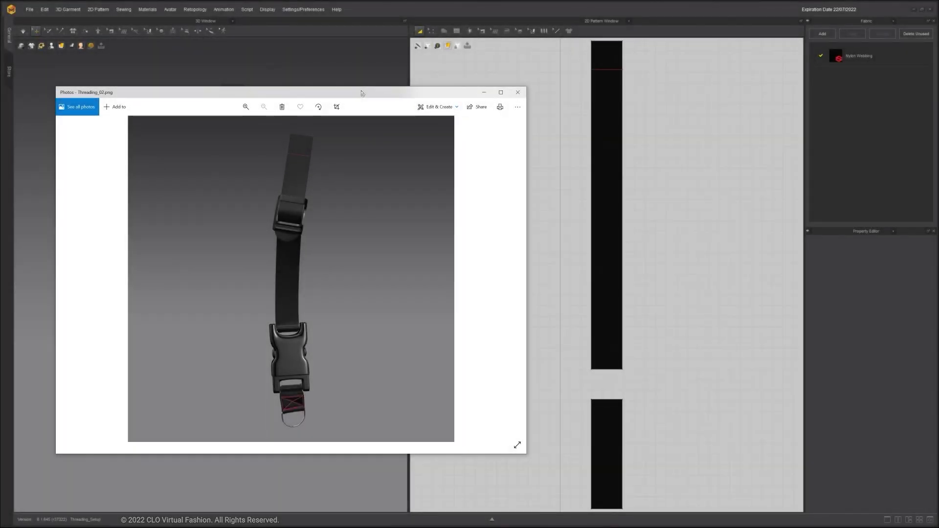
Move the reference photo out of the workspace and examine the strap adjuster buckle up close.
drag(361, 92, 0, 125)
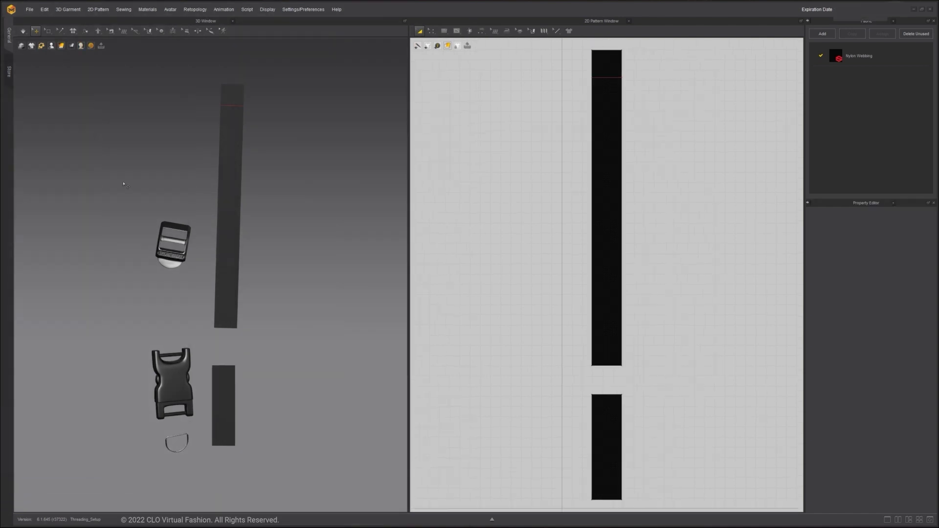
scroll(130, 193, up, 1)
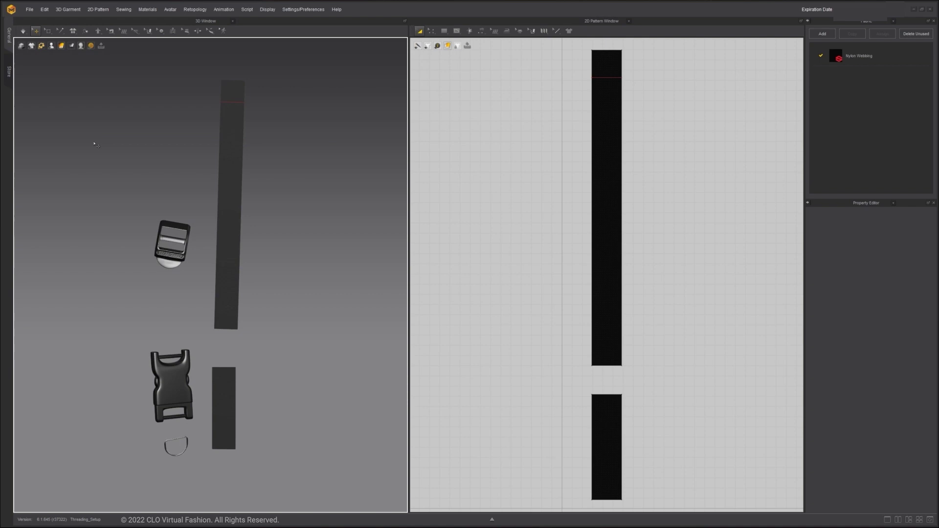
scroll(142, 162, up, 8)
middle_drag(261, 241, 293, 263)
scroll(218, 209, up, 3)
middle_drag(220, 194, 230, 200)
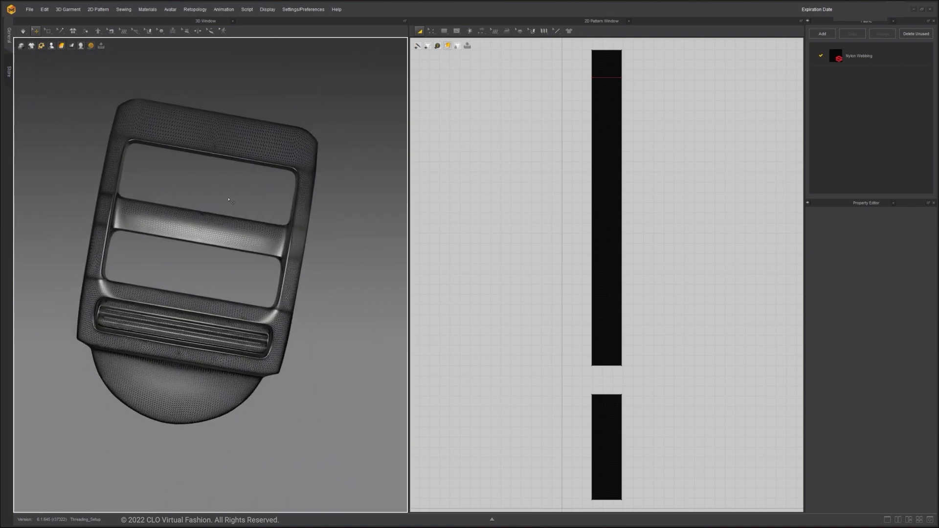
Try the Smooth option on the strap adjuster buckle and turn it off again.
click(82, 46)
click(313, 137)
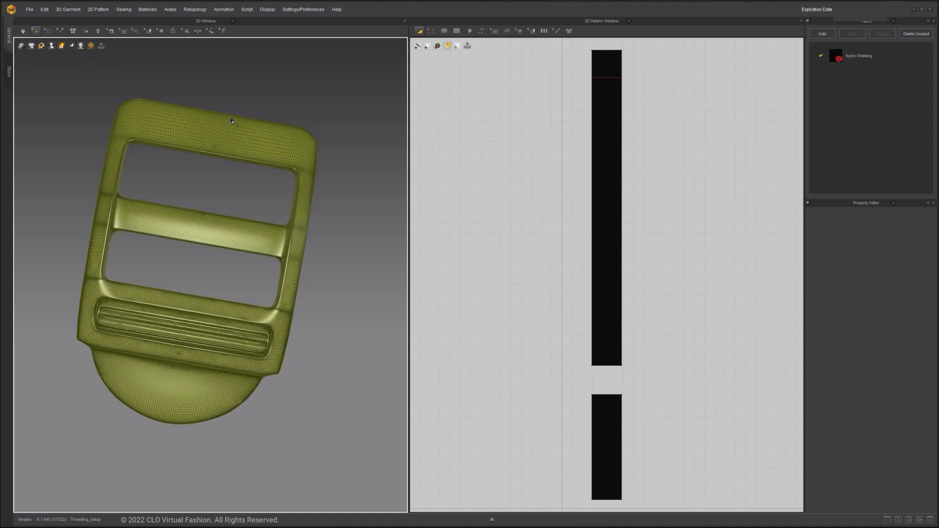
click(323, 139)
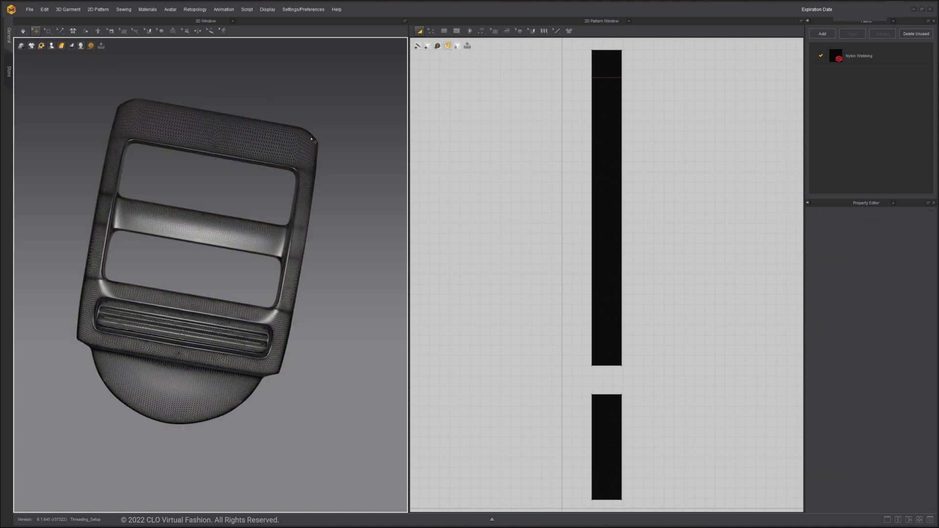
click(312, 140)
click(917, 490)
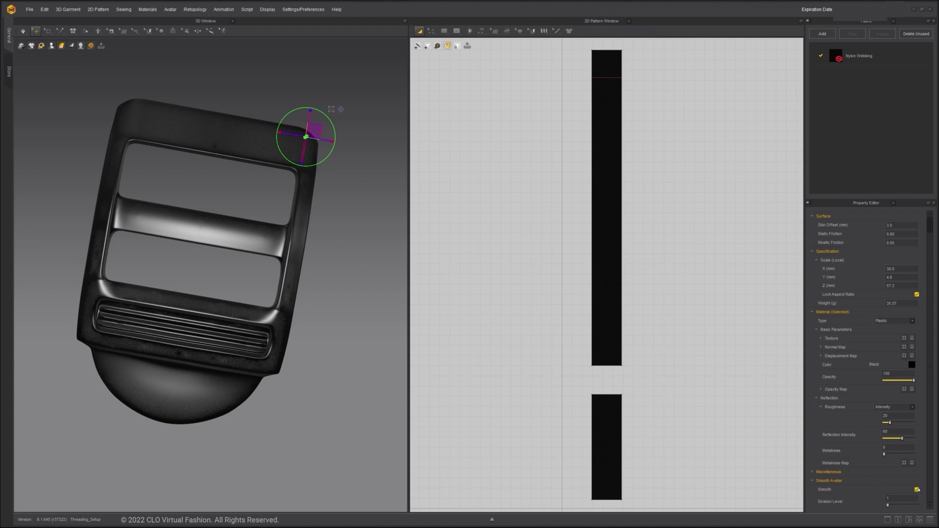
click(917, 491)
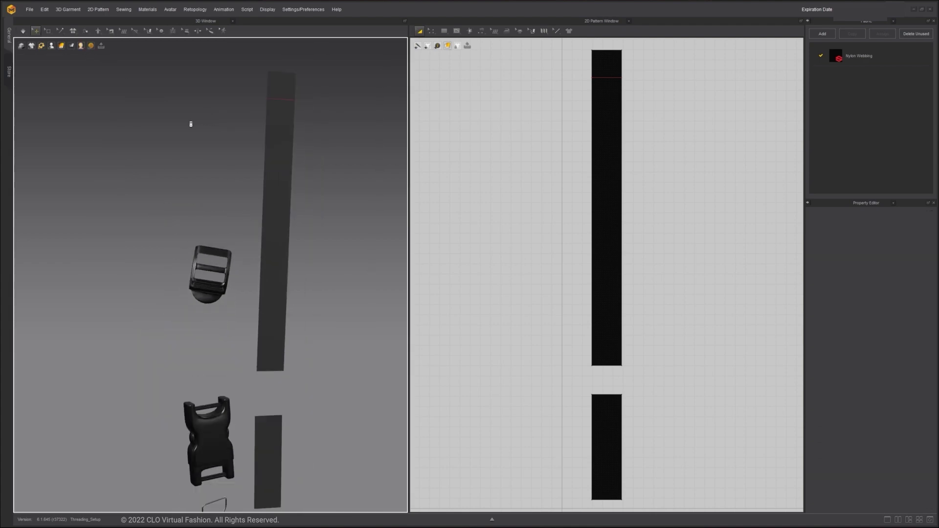
Examine the Nylon Webbing fabric's material settings and its available physical property presets.
middle_drag(190, 124, 140, 147)
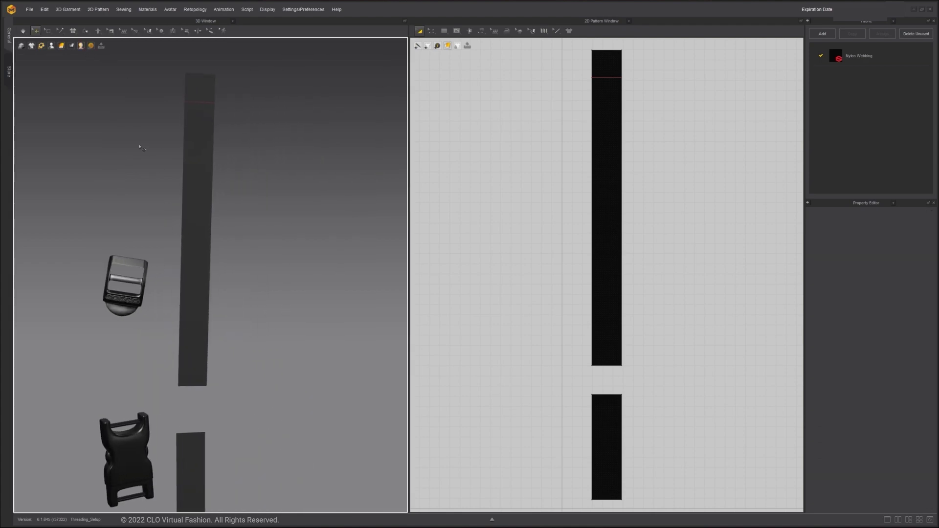
scroll(217, 180, up, 5)
scroll(218, 180, up, 5)
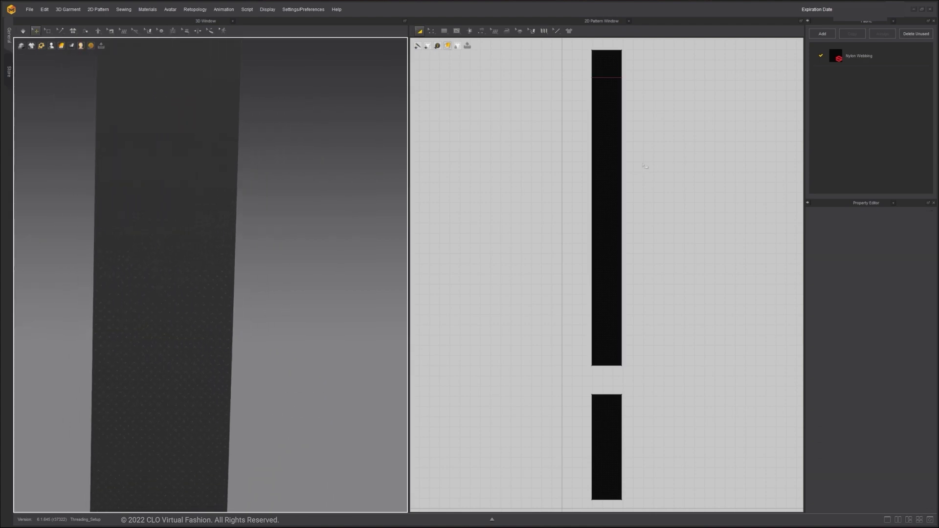
click(856, 58)
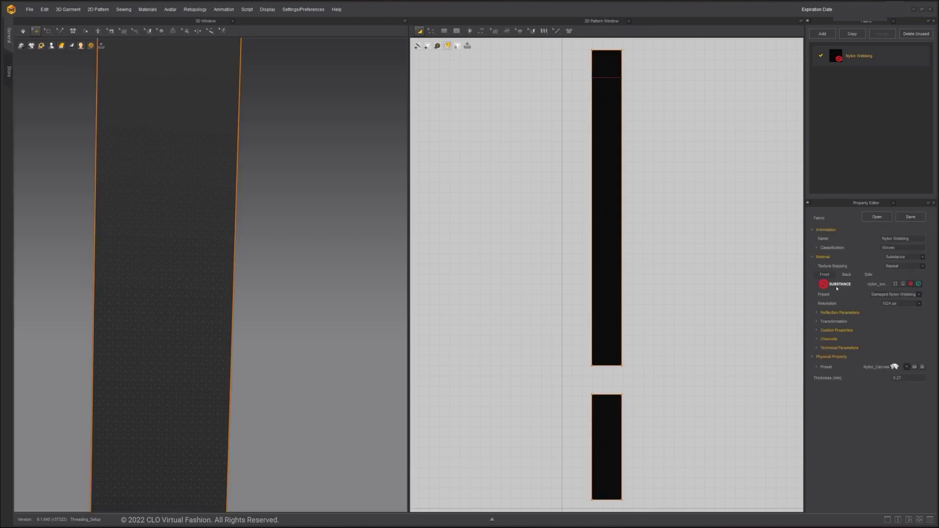
click(907, 367)
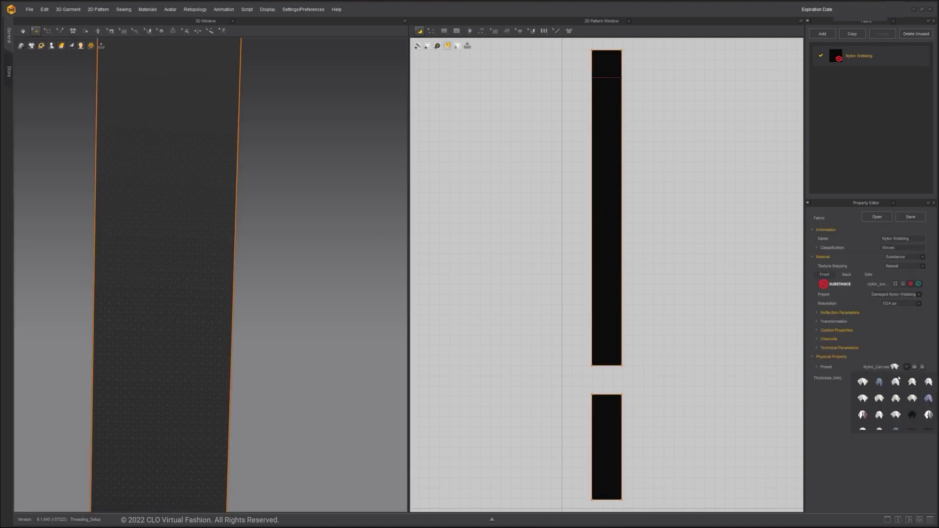
click(701, 197)
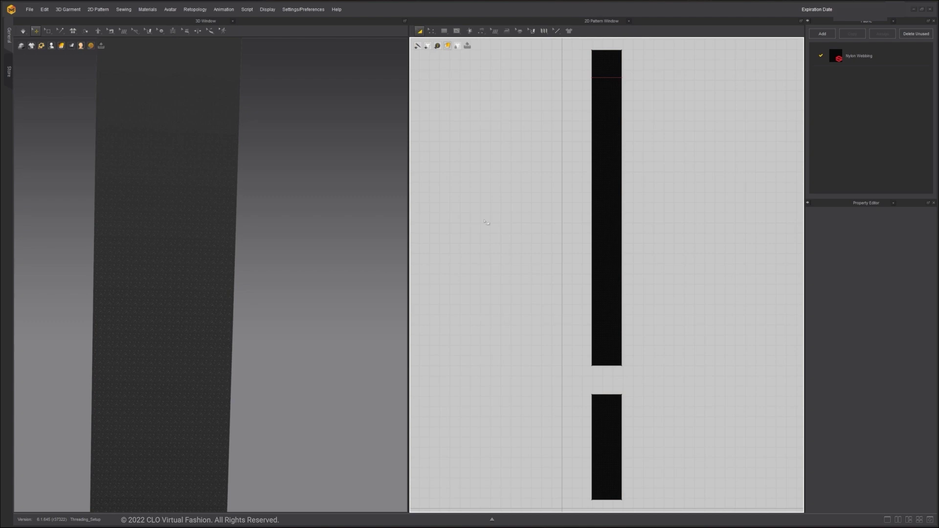
Display the strap patterns as a mesh in the 3D view.
middle_drag(205, 275, 224, 277)
scroll(221, 277, down, 5)
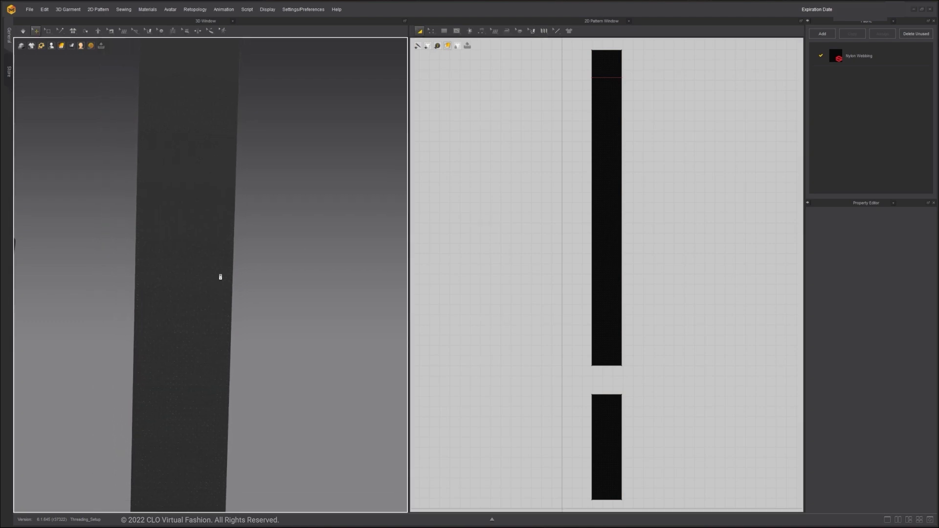
scroll(221, 276, up, 1)
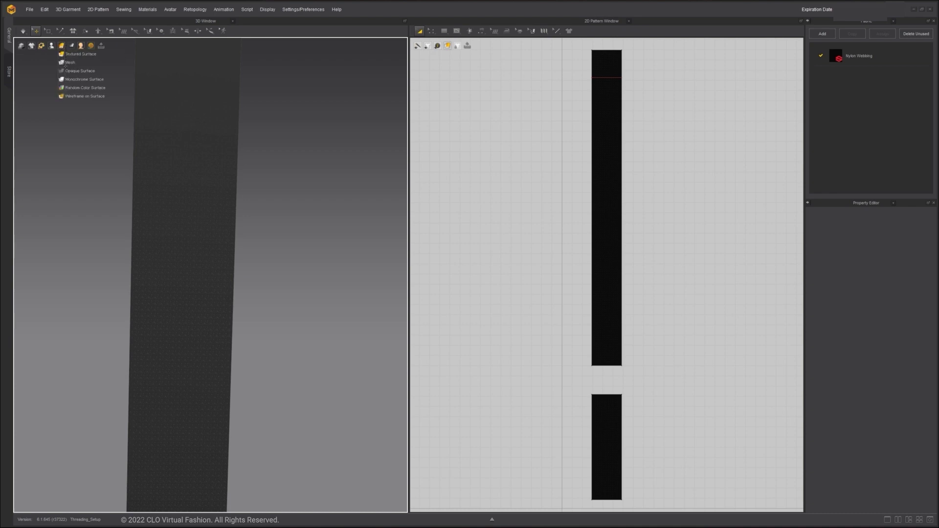
click(69, 62)
scroll(178, 169, down, 3)
scroll(265, 214, down, 2)
scroll(412, 218, down, 1)
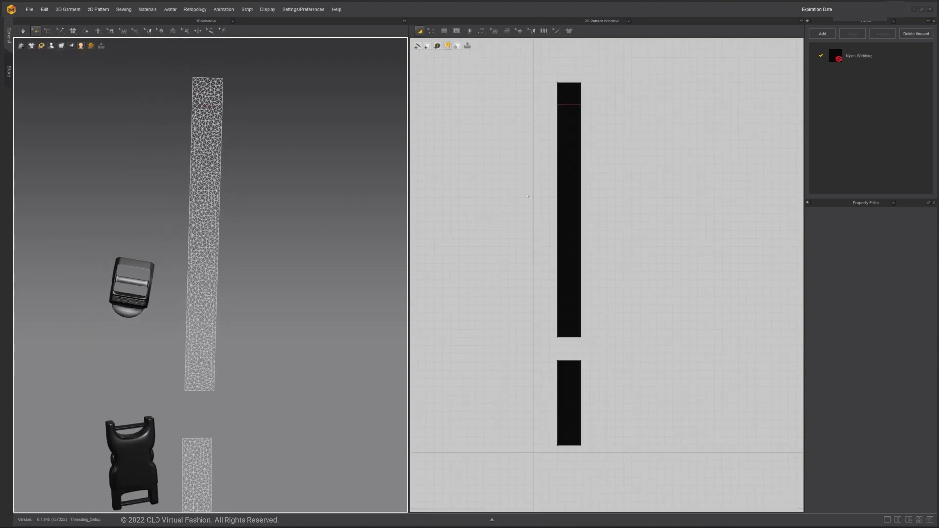
Apply Remeshing to both the long and the short strap patterns.
click(574, 178)
shift+click(572, 372)
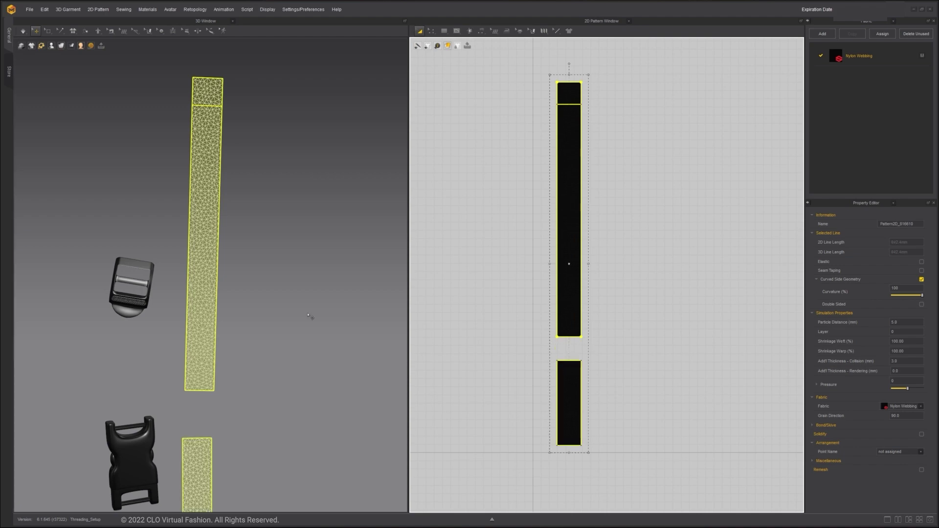
right_click(193, 266)
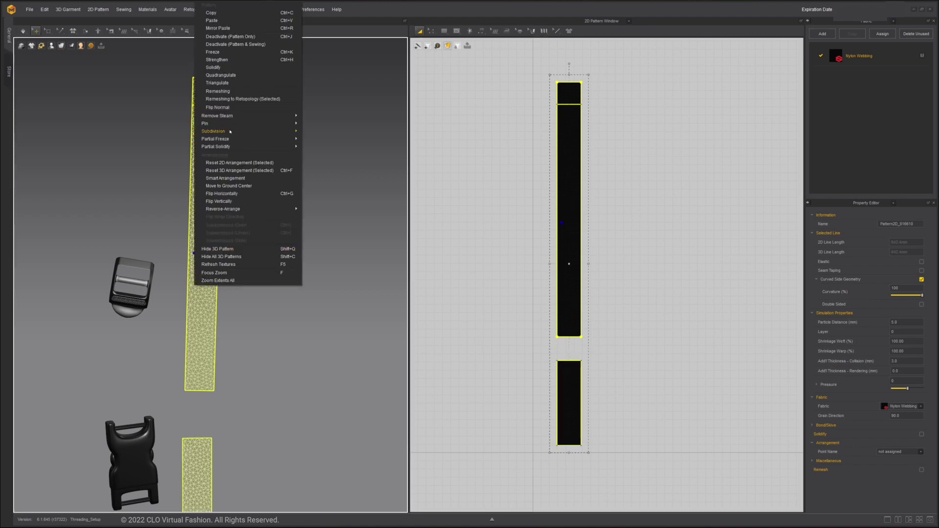
click(216, 93)
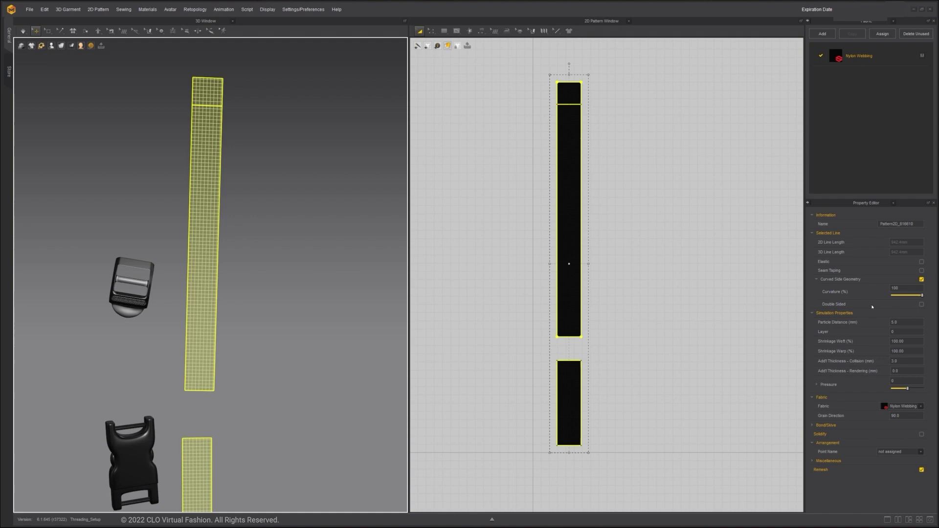
Set the particle distance of both strap patterns to 3 mm.
click(914, 324)
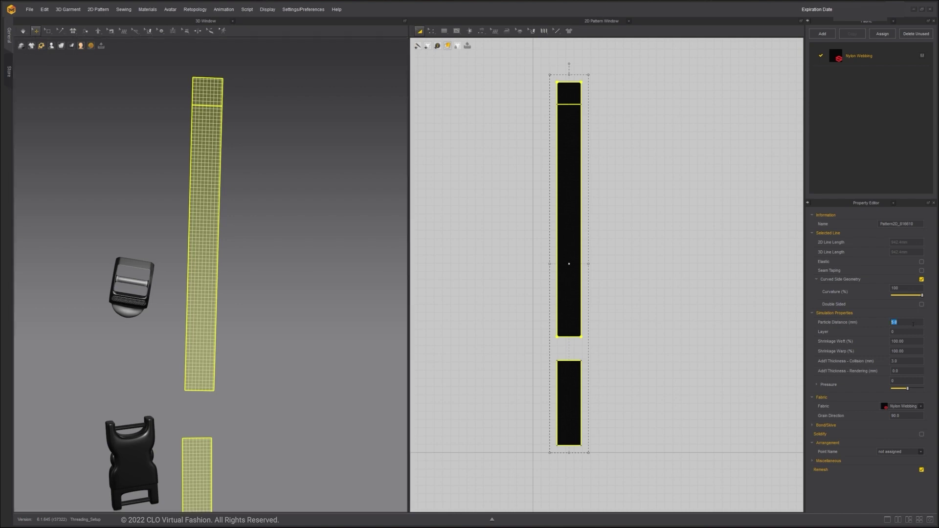
text(3)
key(Return)
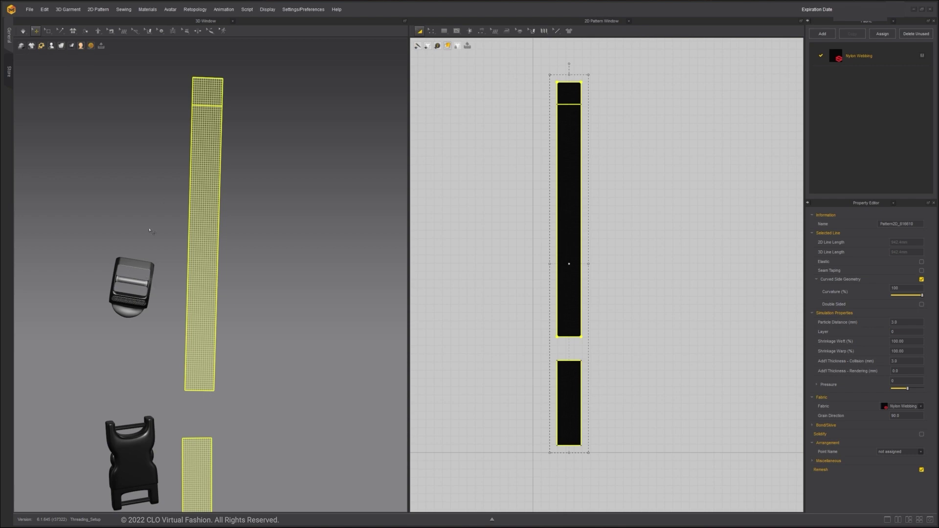
click(244, 269)
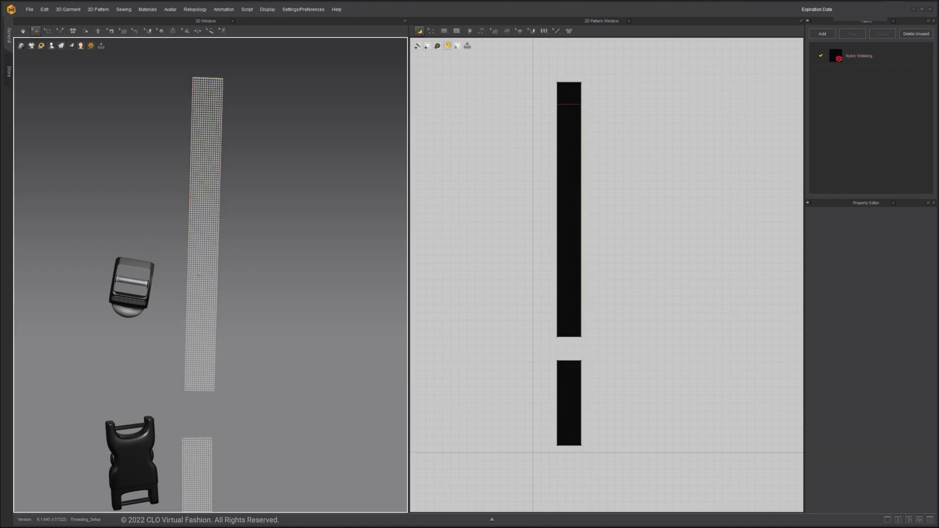
Move the long strap sideways in 3D so that it lines up behind the adjuster buckle.
right_drag(238, 272, 219, 283)
scroll(219, 284, up, 3)
click(234, 271)
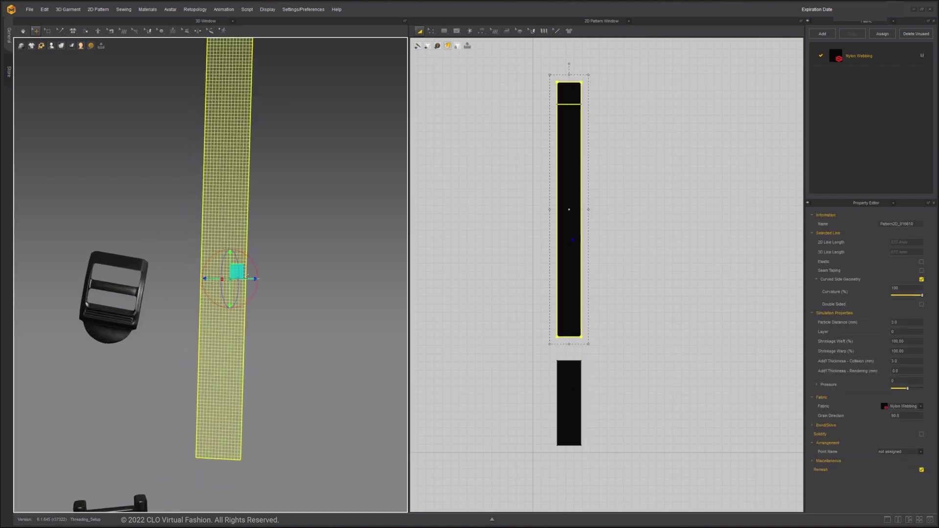
drag(234, 271, 133, 273)
right_drag(133, 273, 196, 269)
scroll(196, 269, down, 2)
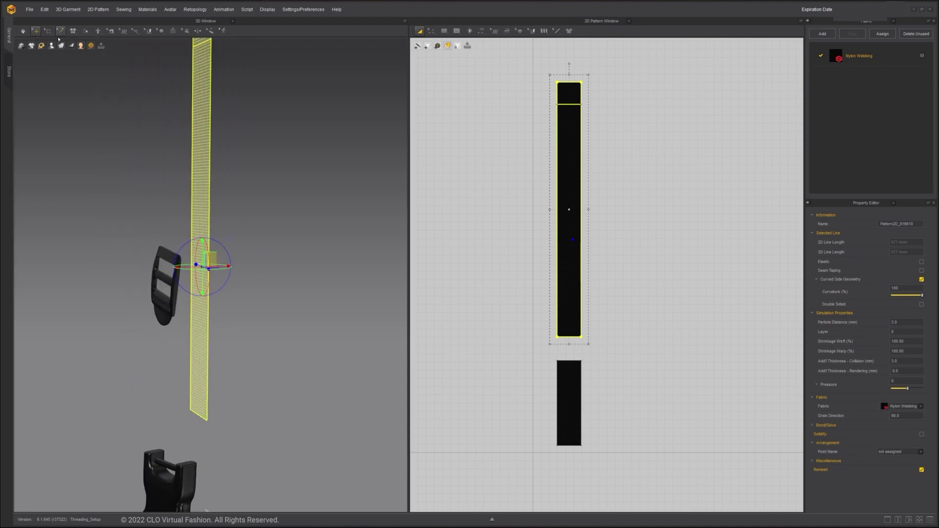
Switch the garment display to Textured Surface and move the long strap close against the back of the adjuster buckle.
click(61, 55)
drag(202, 264, 179, 269)
right_drag(206, 239, 174, 239)
drag(194, 206, 188, 202)
Test the long strap's collision with the adjuster buckle by simulating, and undo the result.
right_drag(189, 202, 186, 260)
click(190, 237)
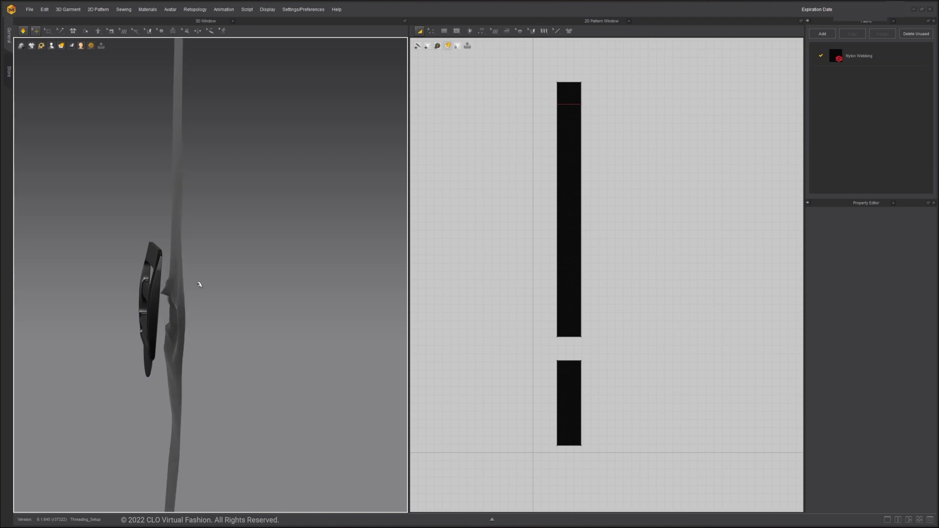
key(ctrl+z)
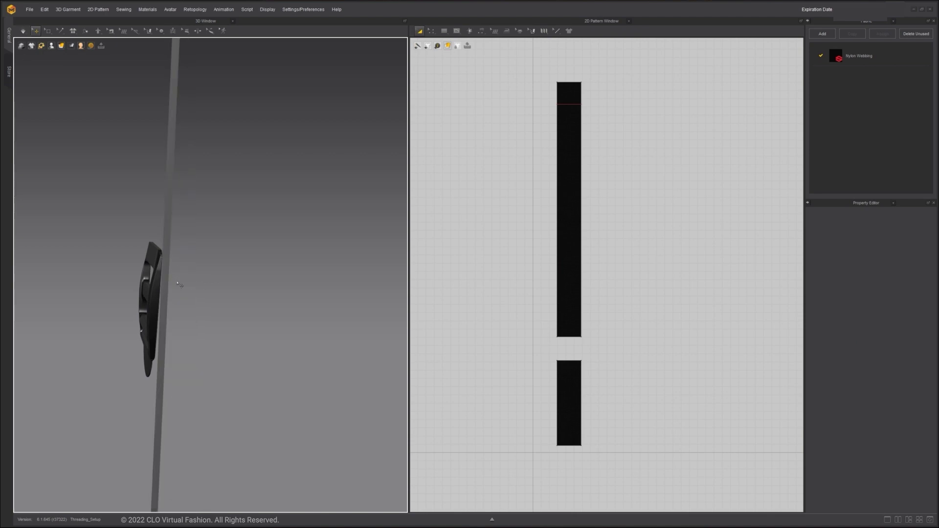
Set the skin offset of the adjuster buckle to 1.0 mm.
right_drag(181, 283, 198, 271)
scroll(184, 279, down, 3)
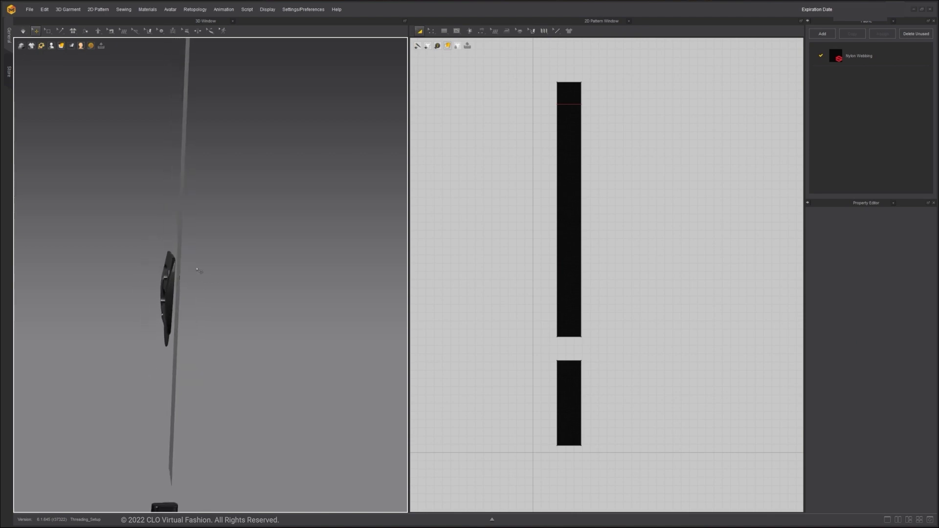
click(172, 278)
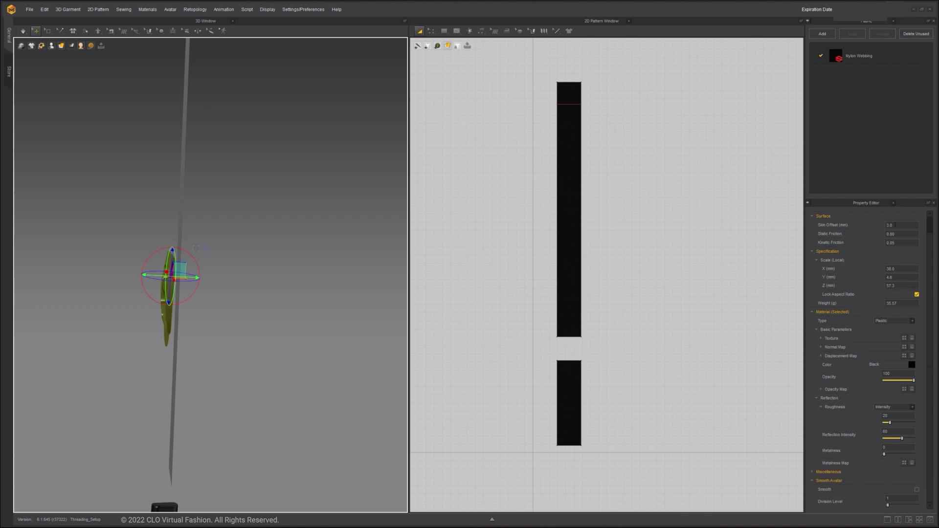
click(896, 226)
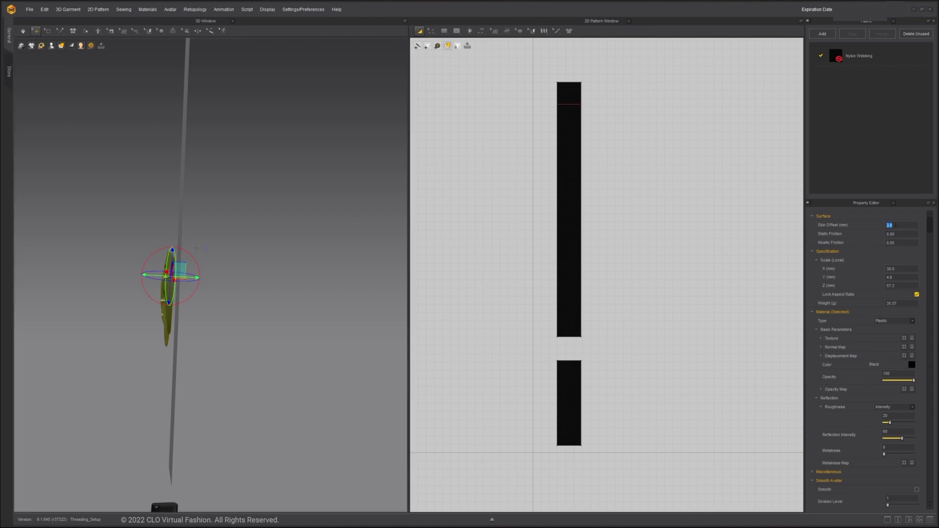
text(1.0)
Set the skin offset of the side-release buckle and the D-ring to 1 mm.
scroll(281, 338, down, 5)
right_drag(274, 339, 226, 394)
click(191, 409)
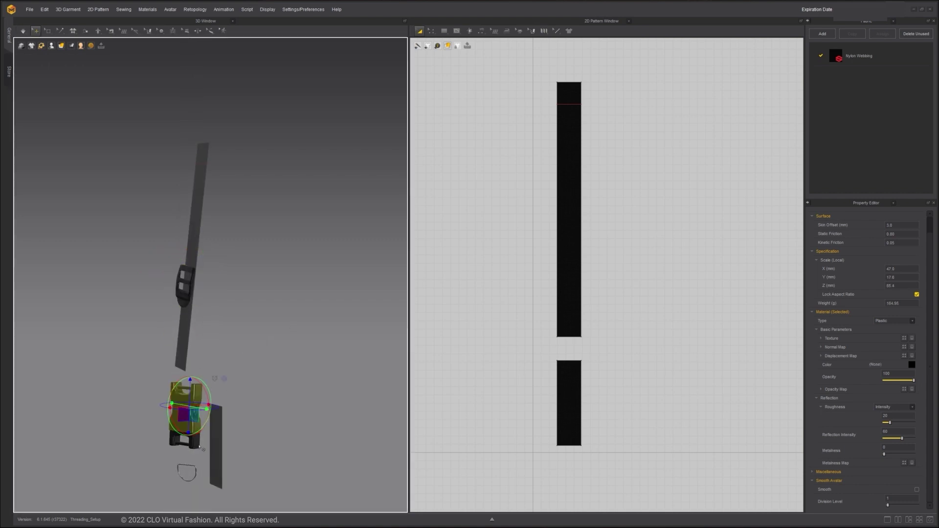
click(194, 471)
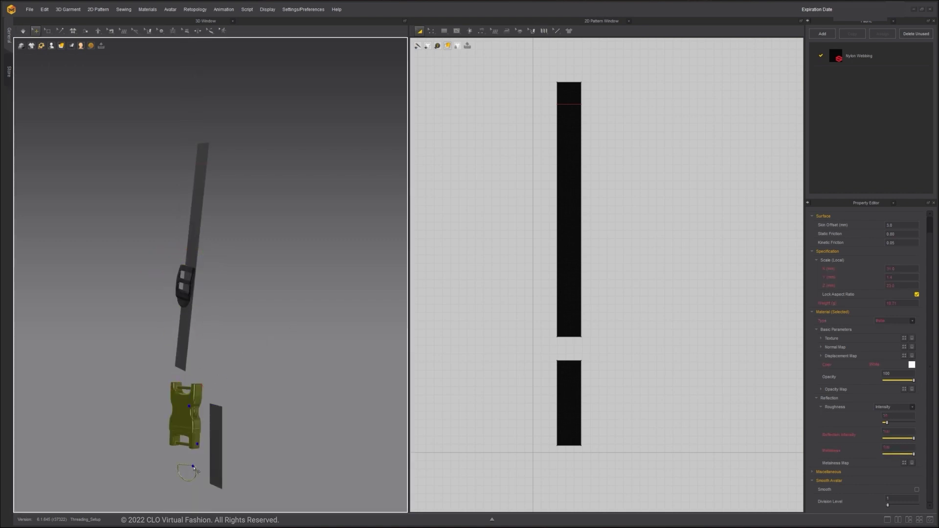
click(899, 225)
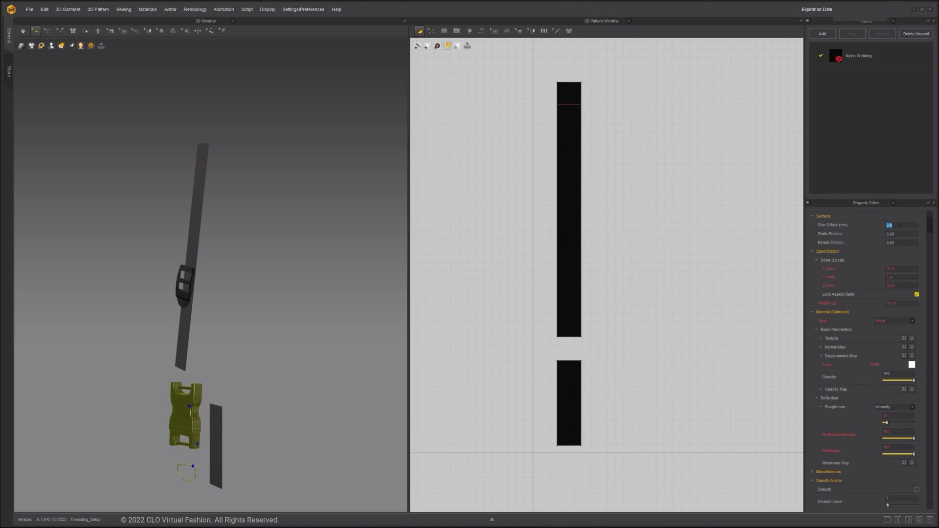
text(1)
key(Return)
Set the additional collision thickness of both strap patterns to 1 mm and deselect them.
click(569, 313)
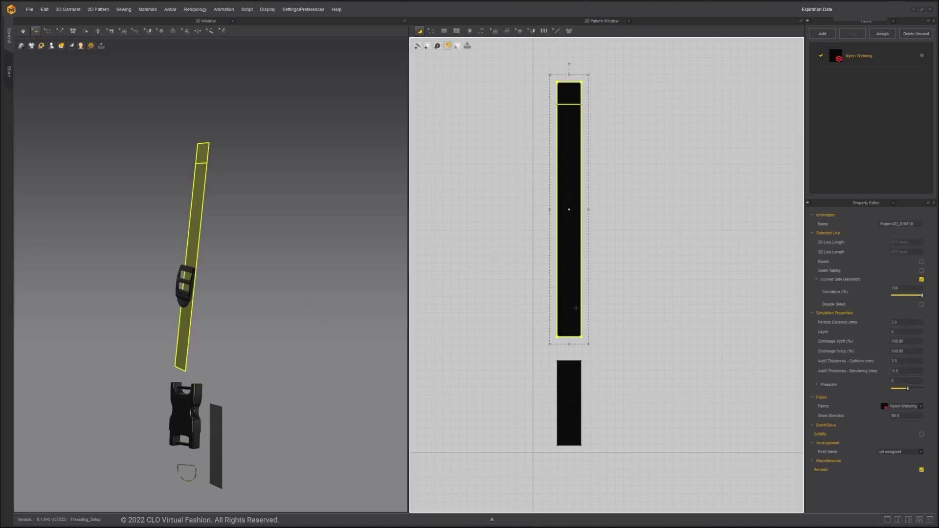
shift+click(566, 377)
click(910, 361)
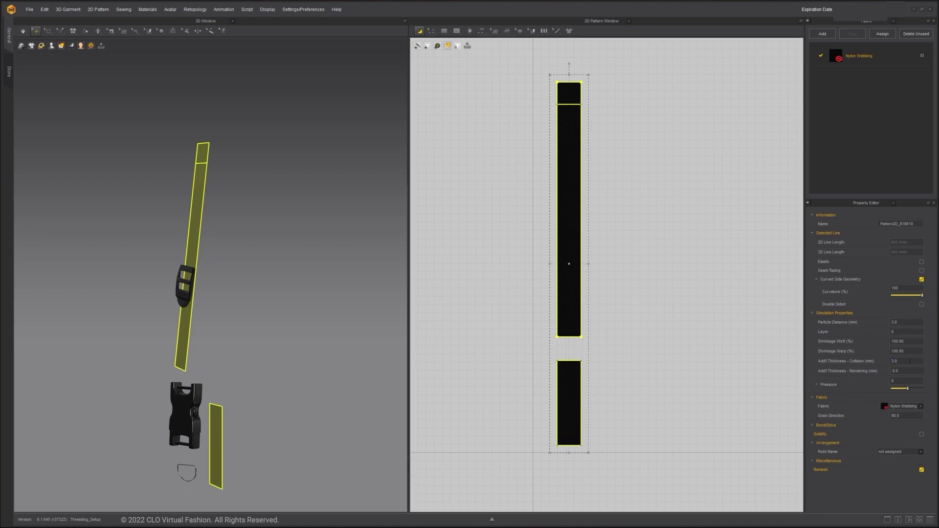
text(1)
click(218, 249)
mouse_move(211, 260)
right_down()
mouse_move(199, 261)
mouse_move(207, 264)
right_up()
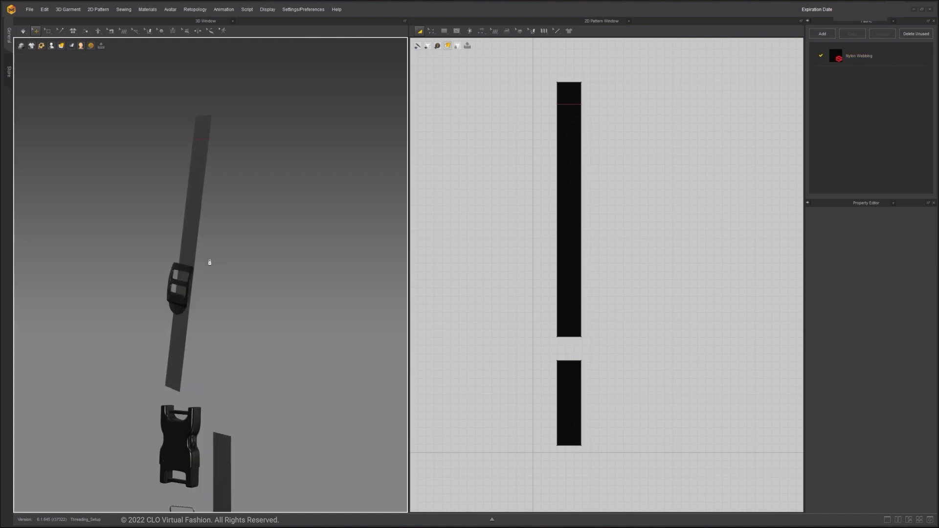
scroll(241, 264, up, 5)
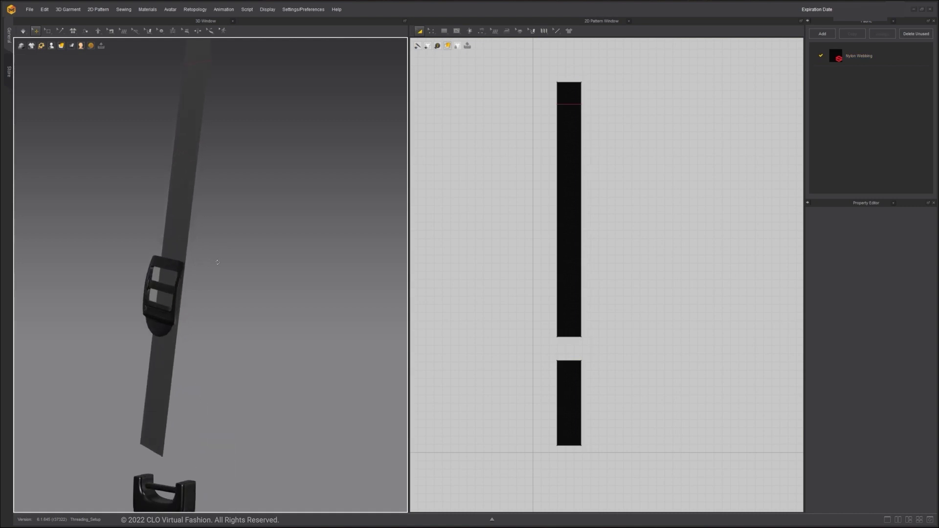
Set the gravity to 0 in the simulation properties.
right_click(260, 253)
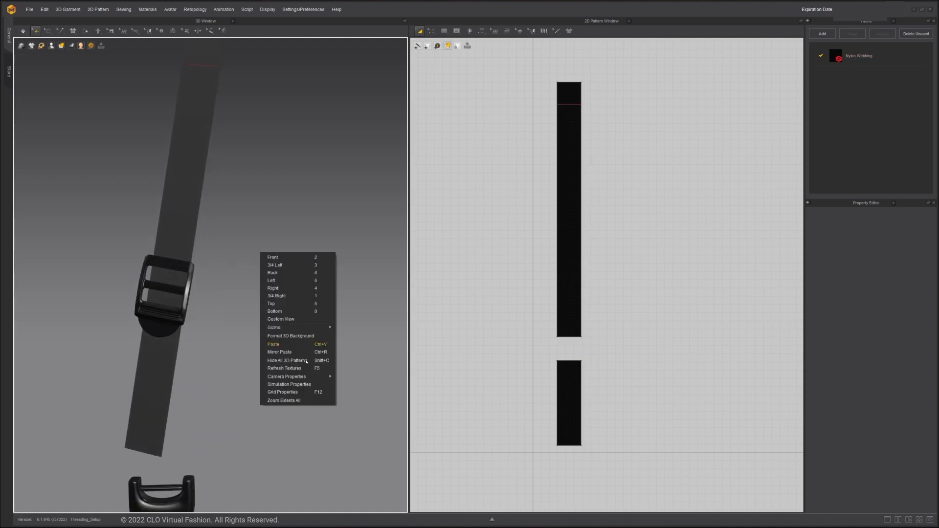
click(308, 385)
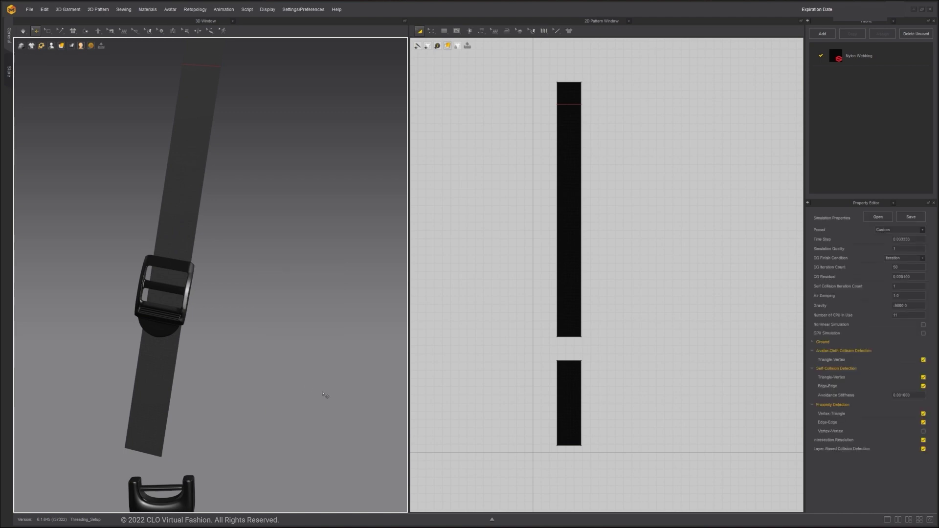
double_click(916, 305)
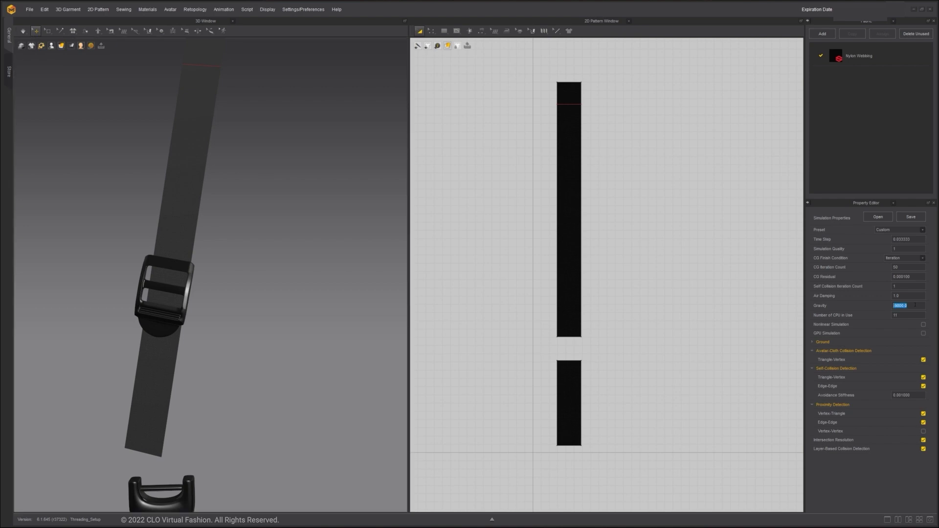
text(0)
Simulate while pulling the long strap into place behind the adjuster buckle, stop the simulation and deselect the strap.
right_drag(233, 260, 172, 285)
key(space)
drag(169, 318, 174, 321)
right_drag(182, 321, 167, 323)
click(167, 323)
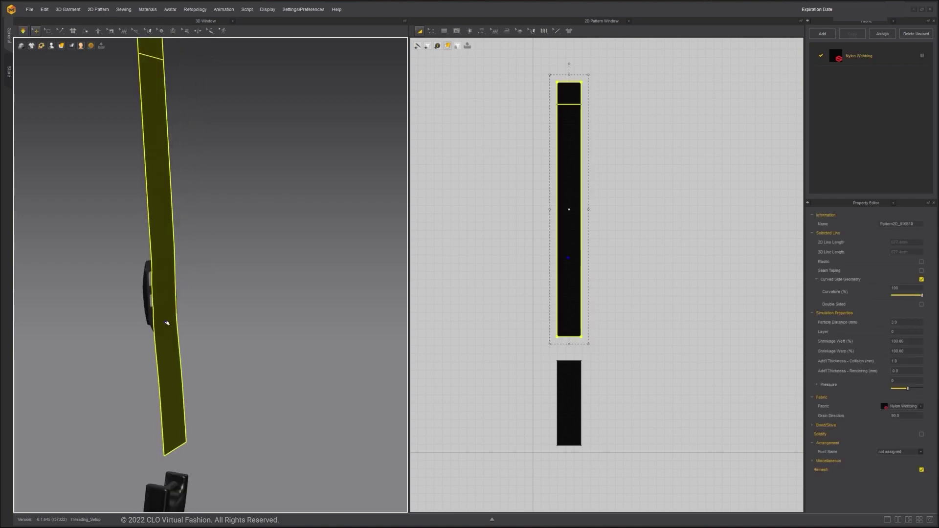
right_drag(167, 281, 245, 262)
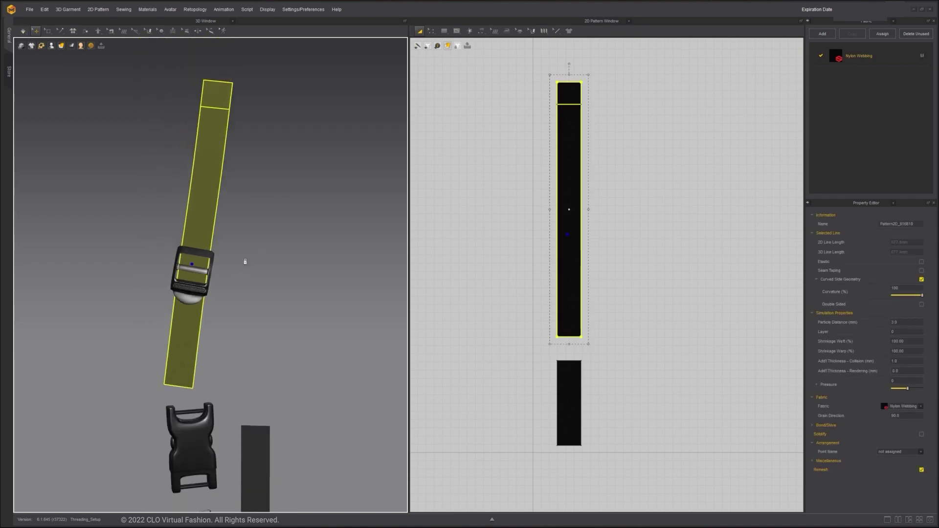
drag(189, 319, 186, 337)
mouse_move(245, 314)
right_down()
mouse_move(177, 318)
mouse_move(245, 312)
right_up()
key(space)
mouse_move(245, 267)
middle_down()
mouse_move(247, 321)
mouse_move(244, 280)
middle_up()
click(266, 283)
scroll(244, 280, up, 3)
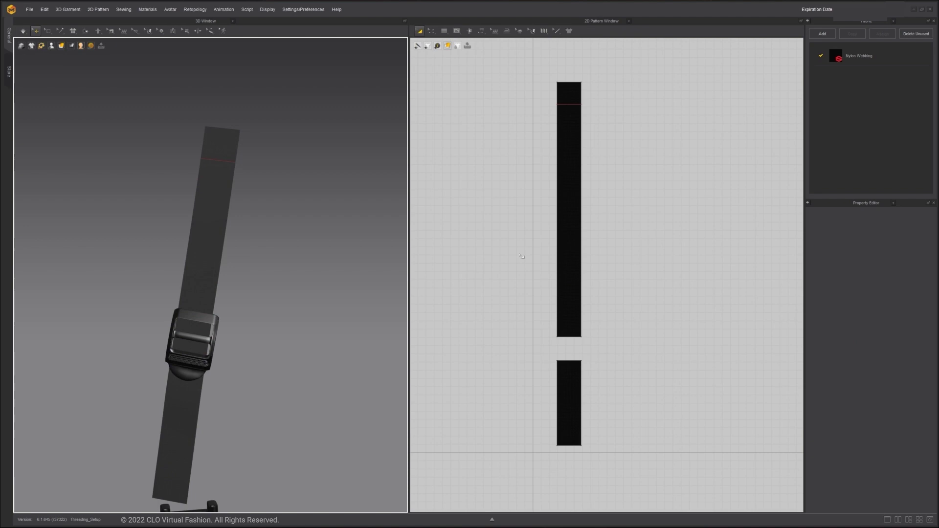
Check the long strap's grain direction with Edit Texture and undo the trial rotation of its grainline.
click(571, 195)
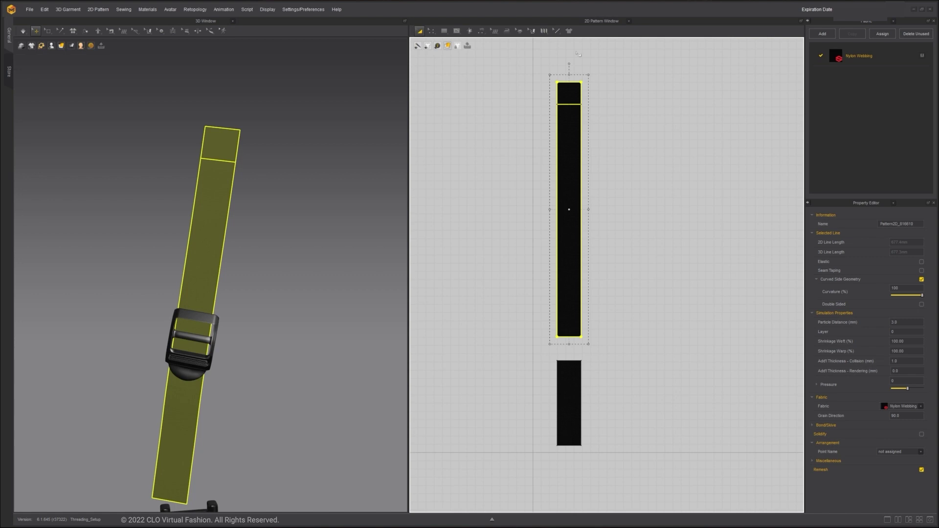
click(531, 30)
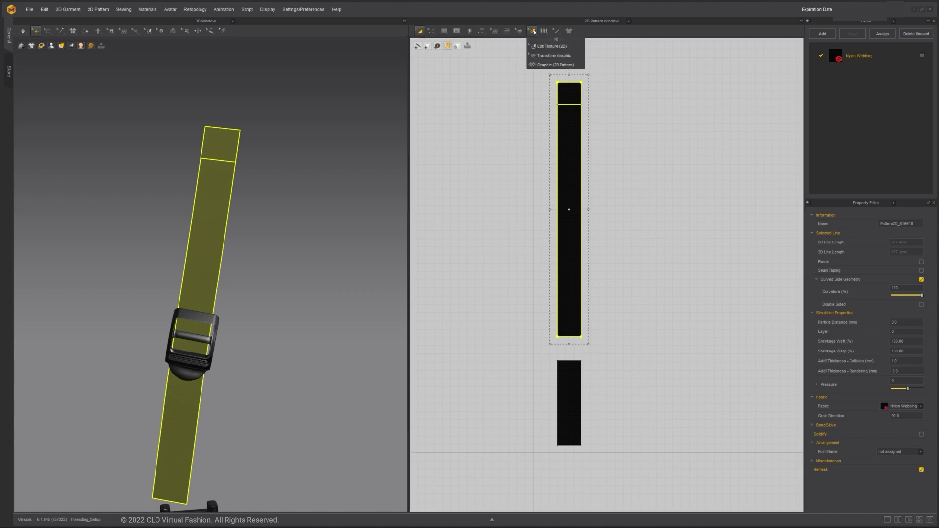
click(569, 194)
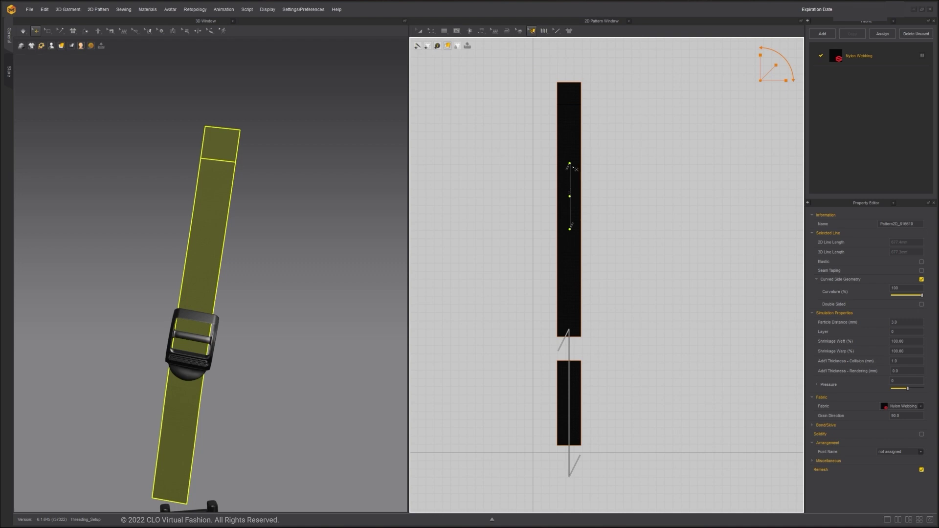
drag(570, 164, 597, 180)
key(ctrl+z)
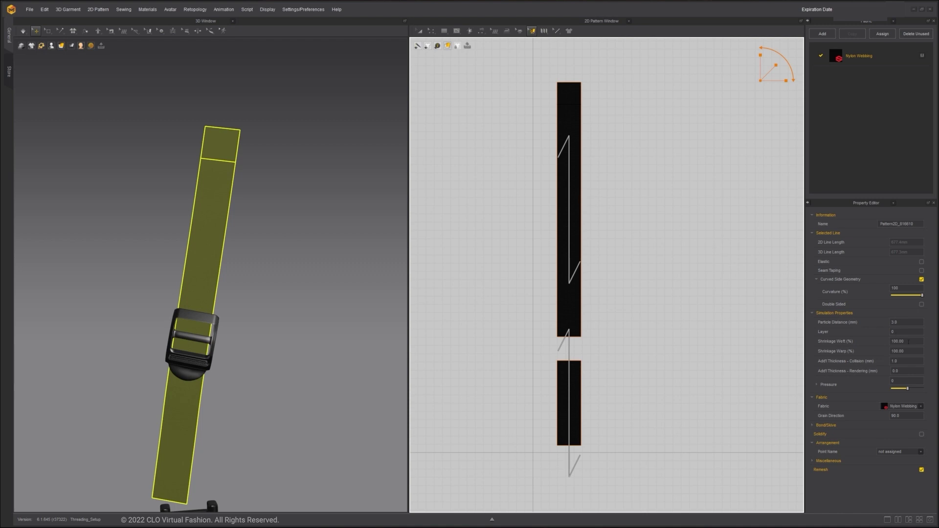
Set the long strap's weft shrinkage to 80% and simulate to narrow it for the adjuster buckle.
double_click(908, 342)
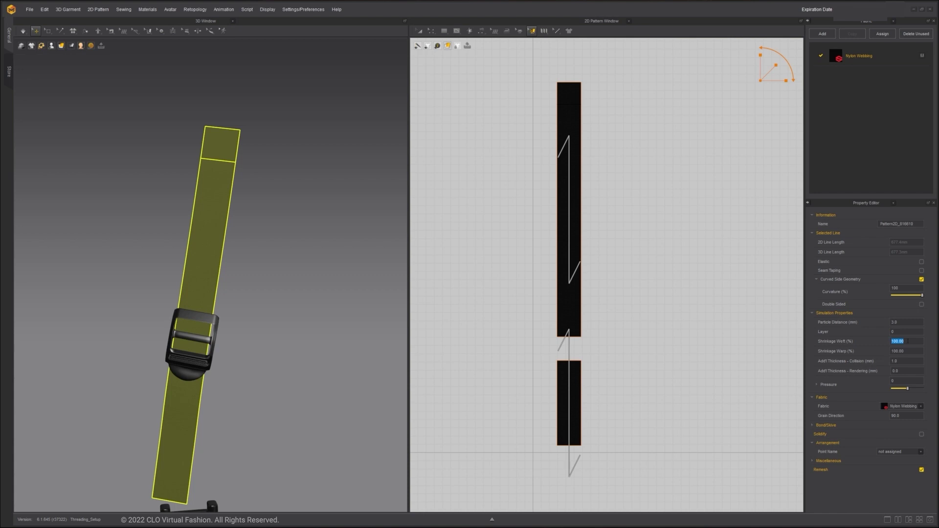
text(60)
key(Return)
click(283, 215)
key(space)
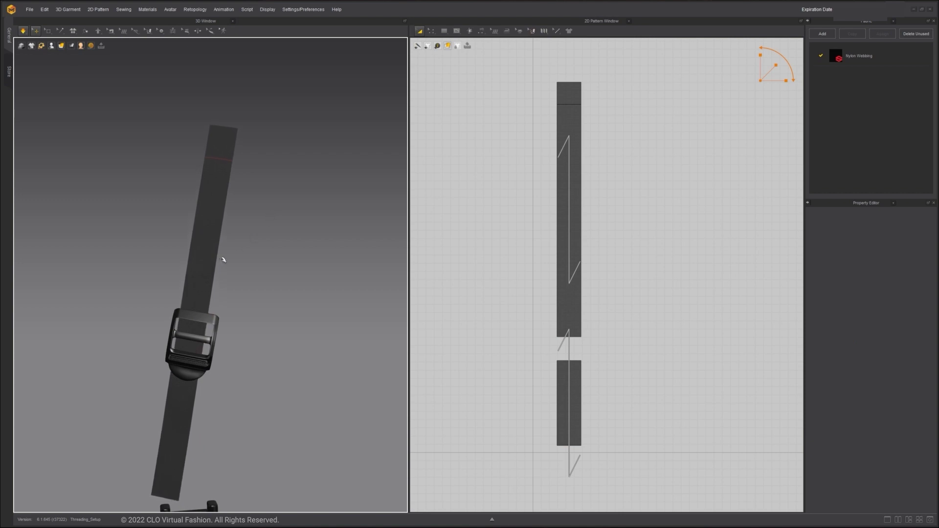
click(215, 265)
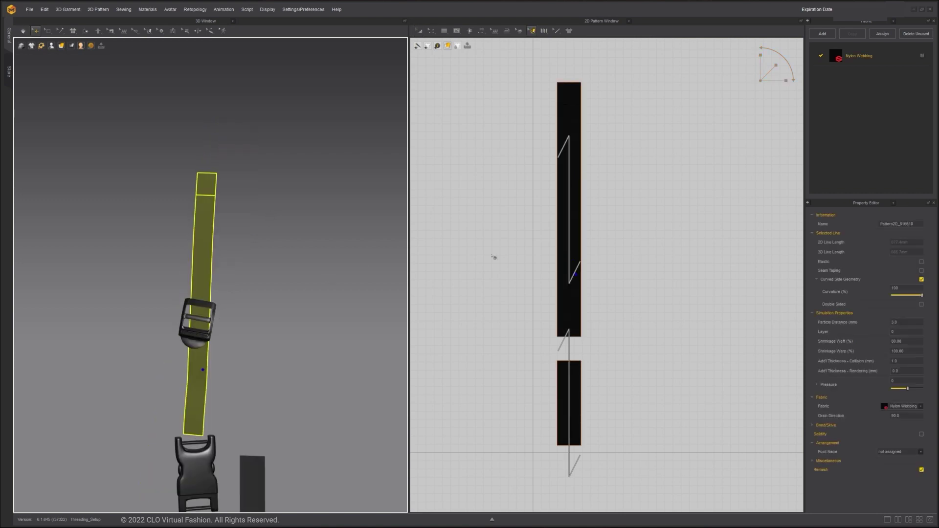
Pin the internal line near the upper end of the long strap, and return to selecting and moving patterns.
click(47, 31)
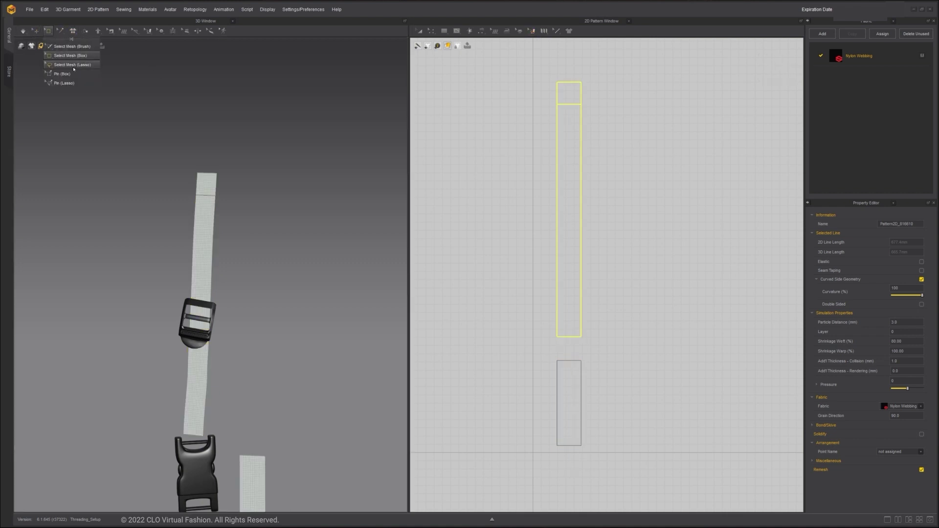
click(70, 74)
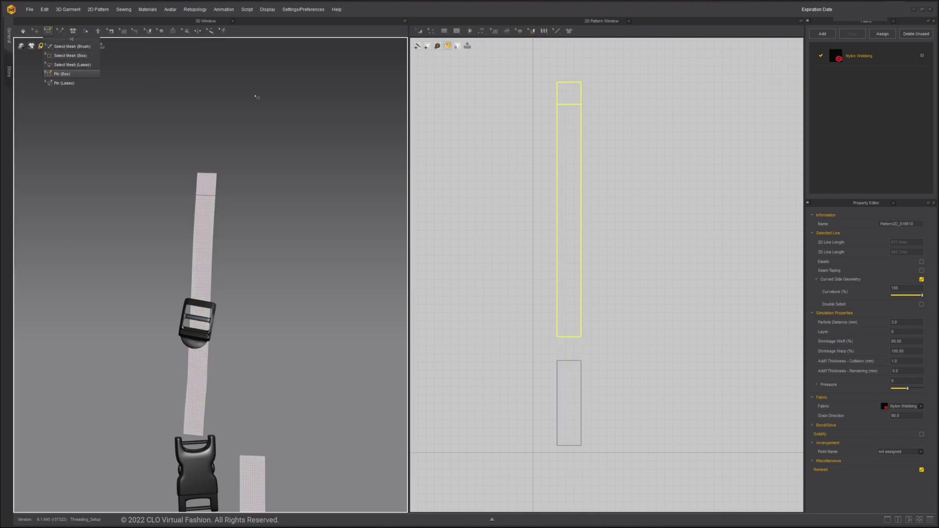
scroll(654, 119, up, 6)
scroll(503, 182, up, 3)
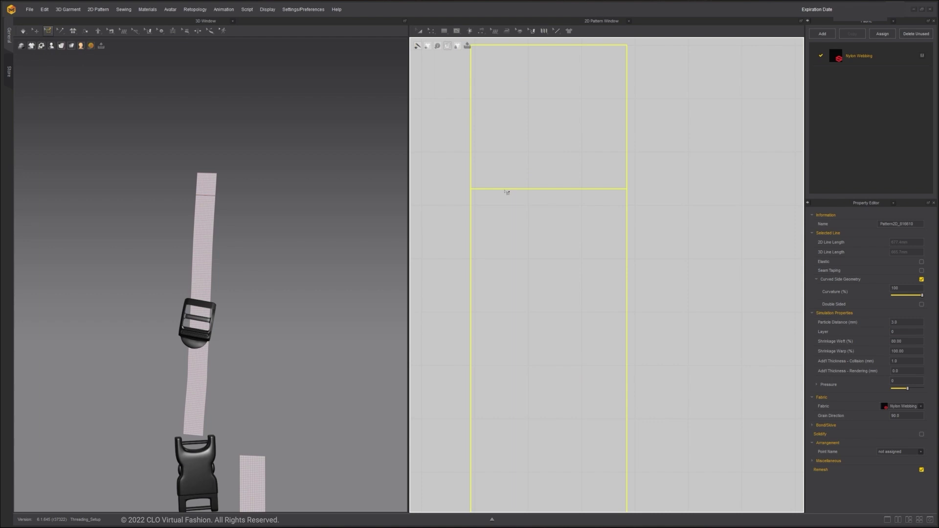
click(505, 189)
scroll(554, 258, down, 8)
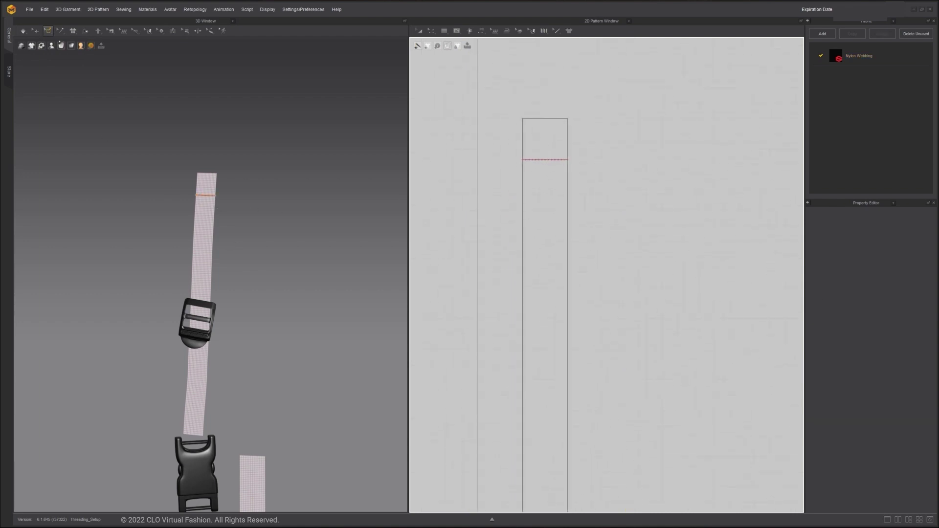
key(q)
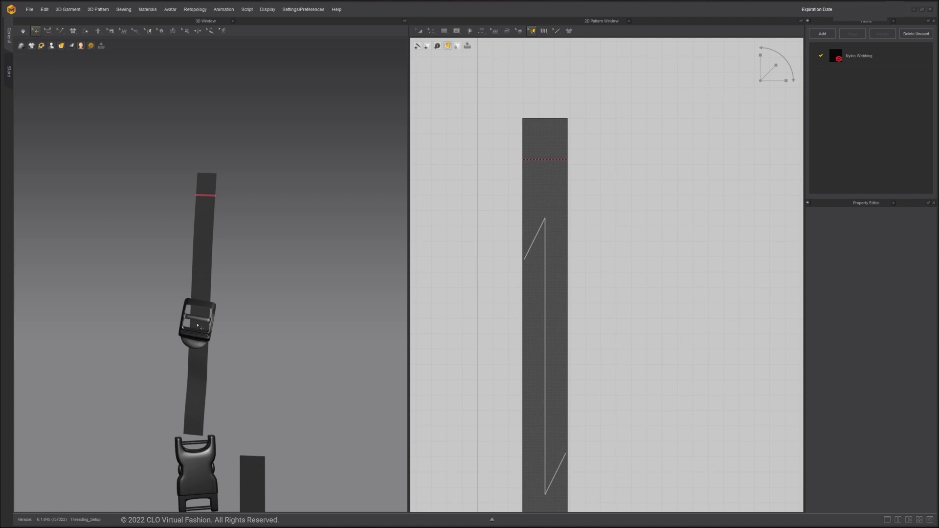
Locate where the long strap passes behind the adjuster buckle and box-select the mesh across that section in the 2D pattern.
click(197, 325)
right_drag(207, 324, 183, 324)
click(243, 323)
right_drag(267, 324, 186, 324)
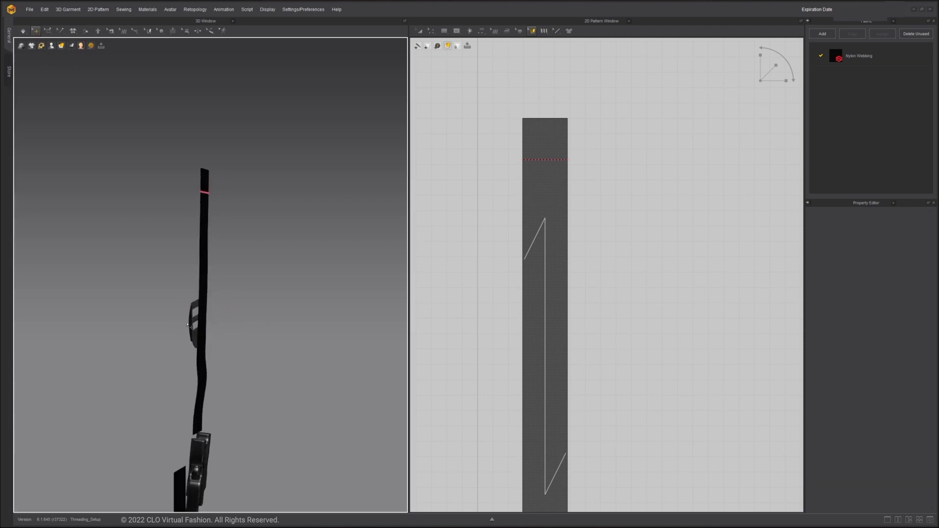
click(203, 319)
middle_drag(605, 343, 595, 237)
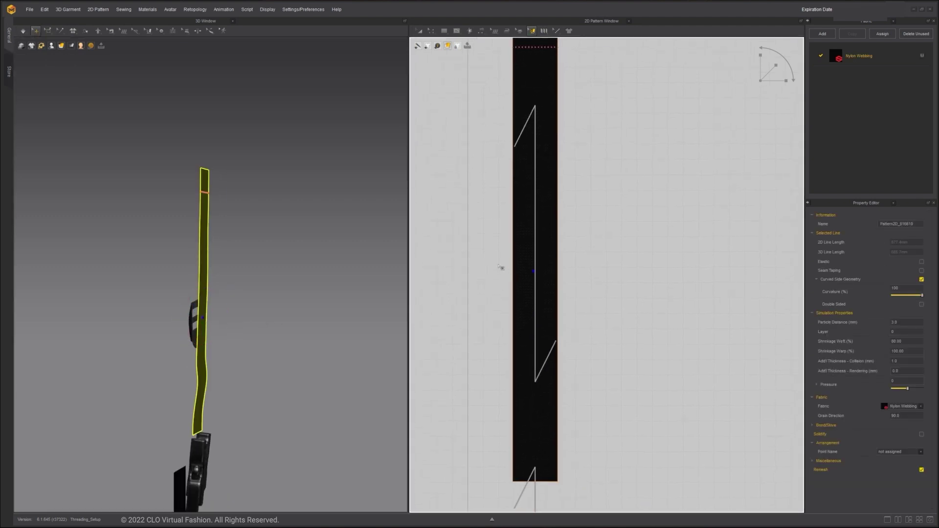
scroll(557, 283, up, 5)
scroll(556, 284, up, 3)
middle_drag(553, 283, 635, 301)
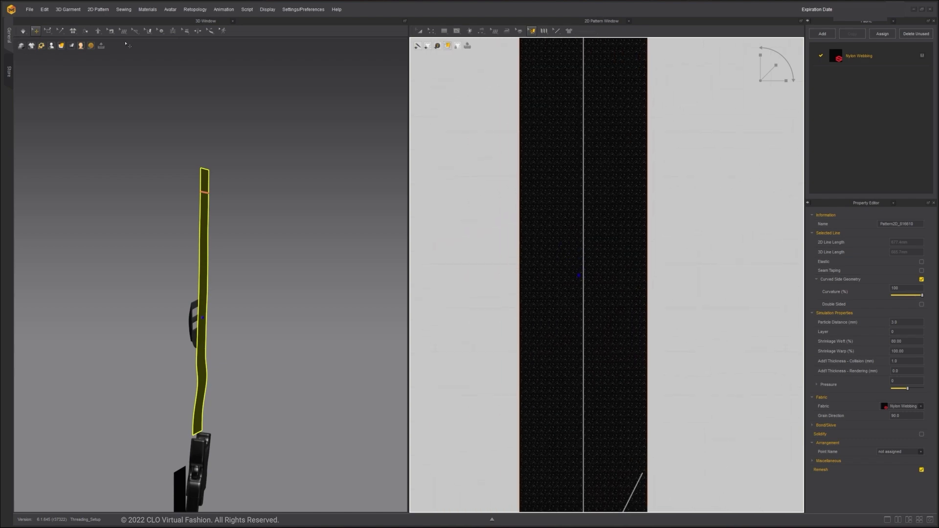
click(48, 31)
click(67, 74)
drag(472, 221, 651, 329)
Move the selected mesh section in front of the adjuster buckle's centre bar and simulate the strap.
right_drag(178, 312, 227, 314)
click(196, 318)
click(210, 317)
scroll(227, 314, up, 3)
key(space)
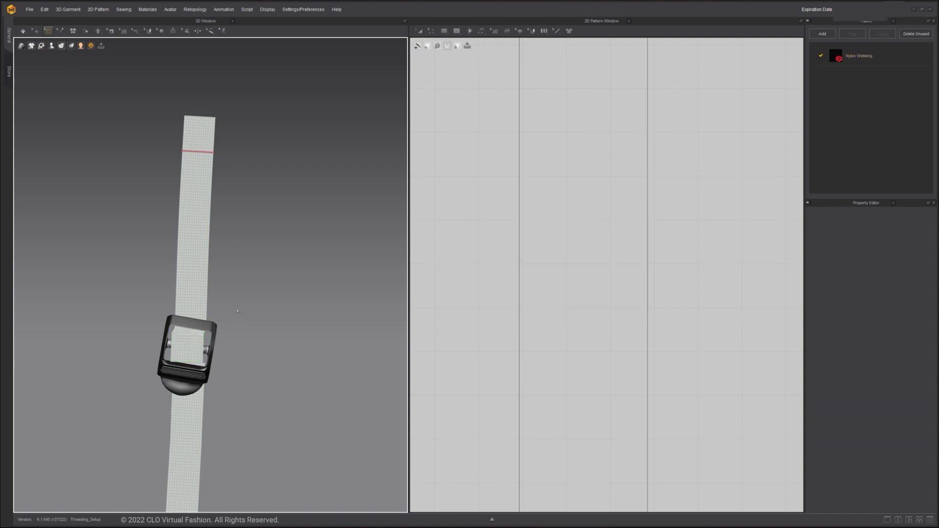
drag(194, 408, 192, 416)
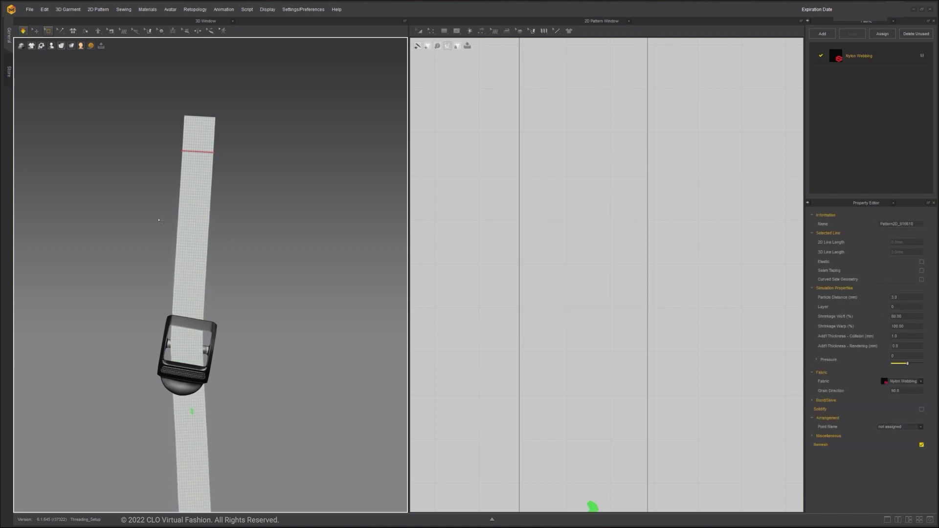
Pull the upper and lower parts of the long strap during simulation so it settles through the adjuster buckle, and stop simulating.
click(35, 31)
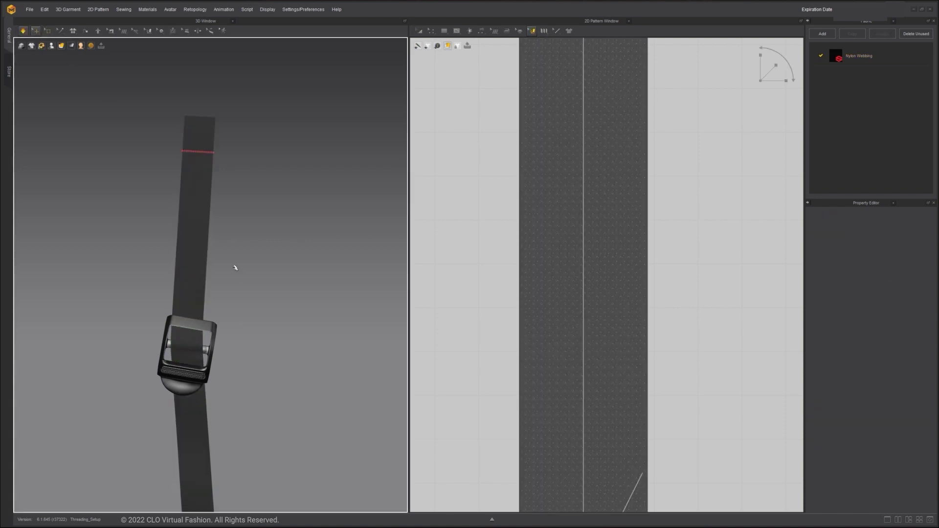
middle_drag(219, 336, 239, 208)
key(space)
drag(216, 348, 205, 354)
scroll(234, 200, down, 3)
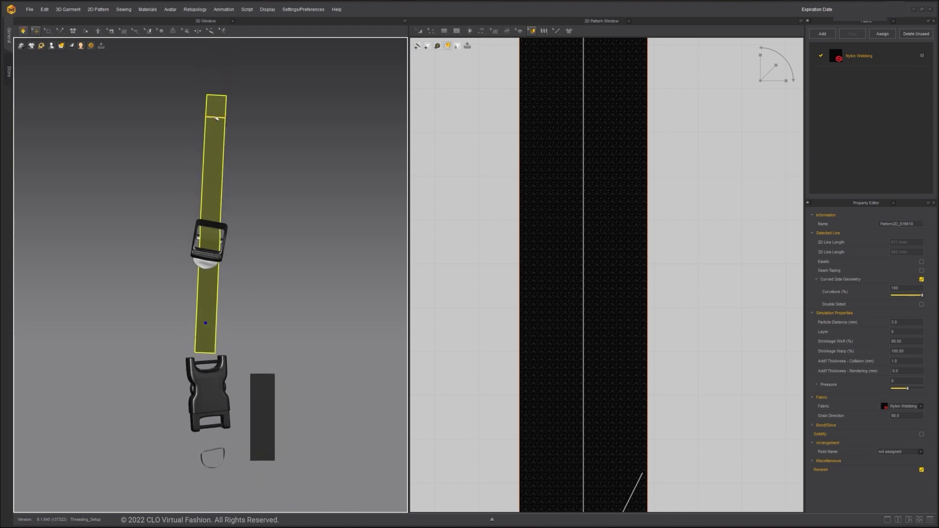
drag(216, 118, 224, 137)
click(211, 268)
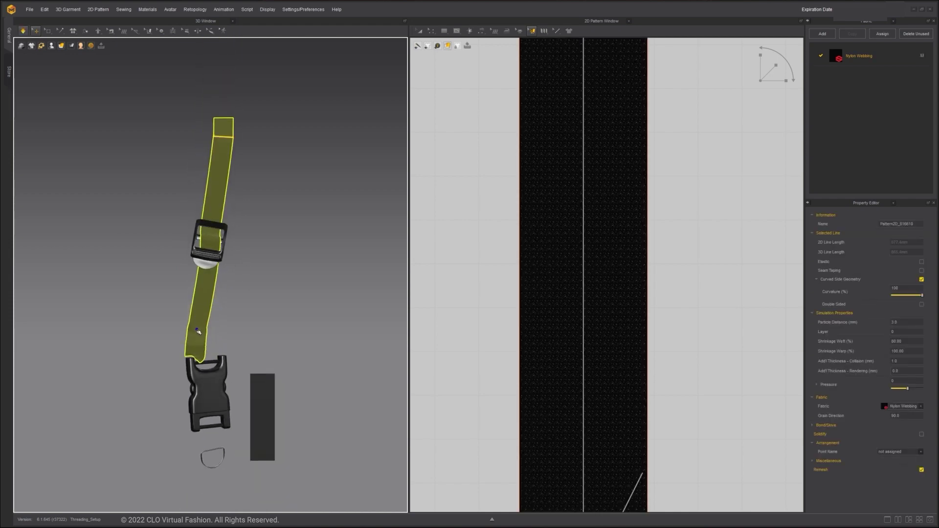
click(227, 142)
click(213, 256)
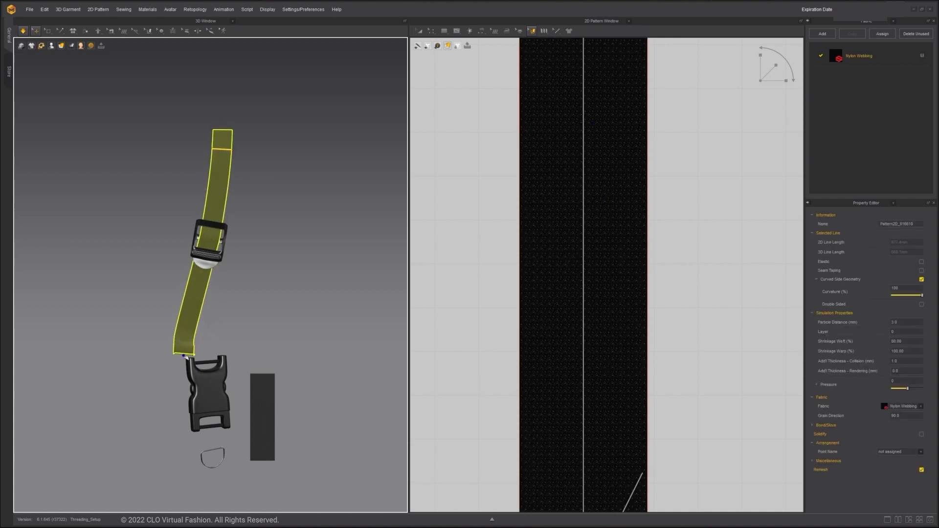
key(space)
Draw a slanted internal line across the long strap's 2D pattern, below the section threaded through the adjuster buckle.
scroll(620, 246, down, 6)
click(667, 222)
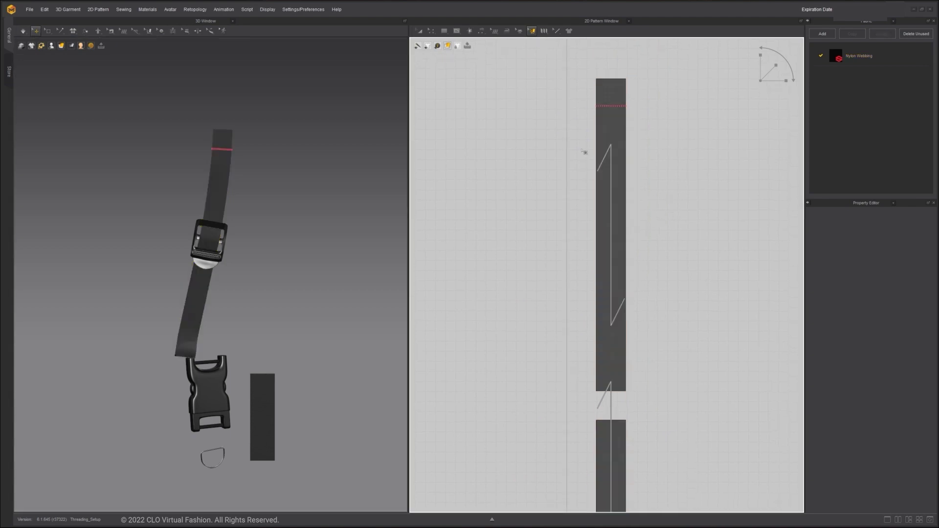
click(432, 31)
click(449, 46)
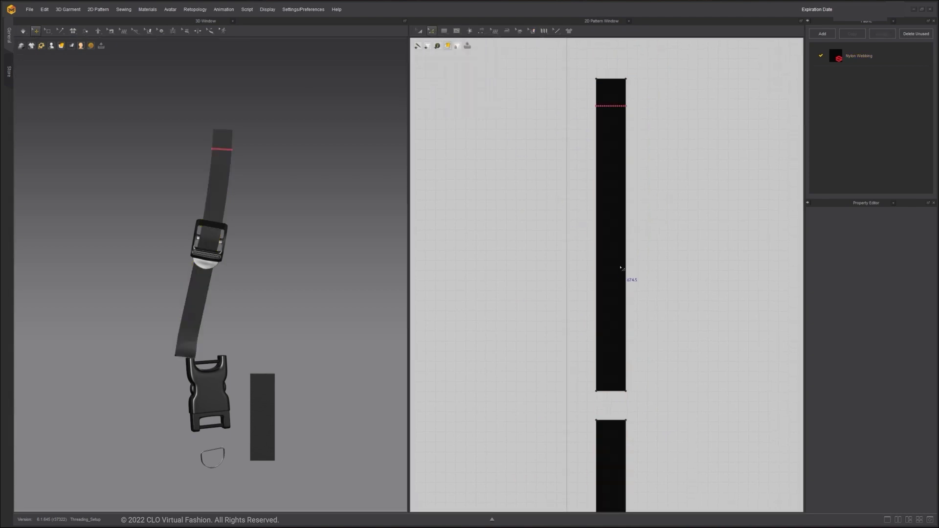
click(456, 31)
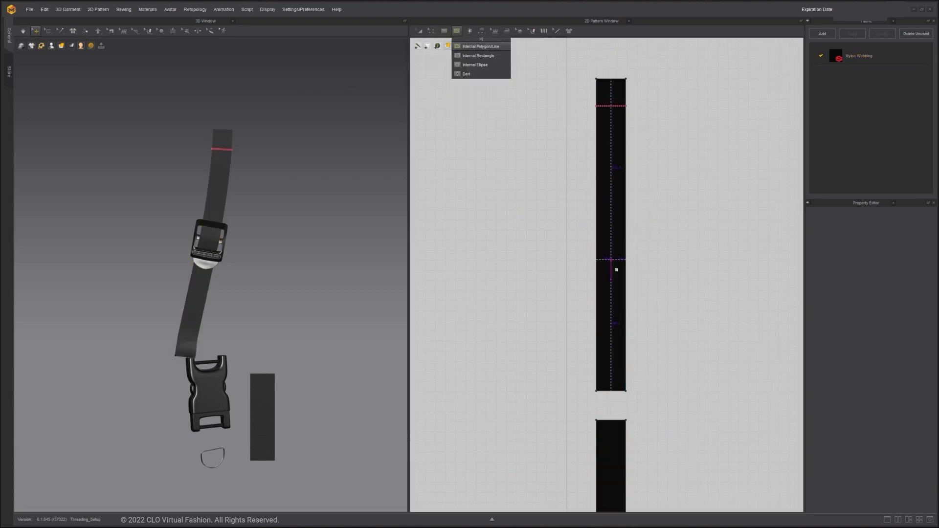
click(598, 304)
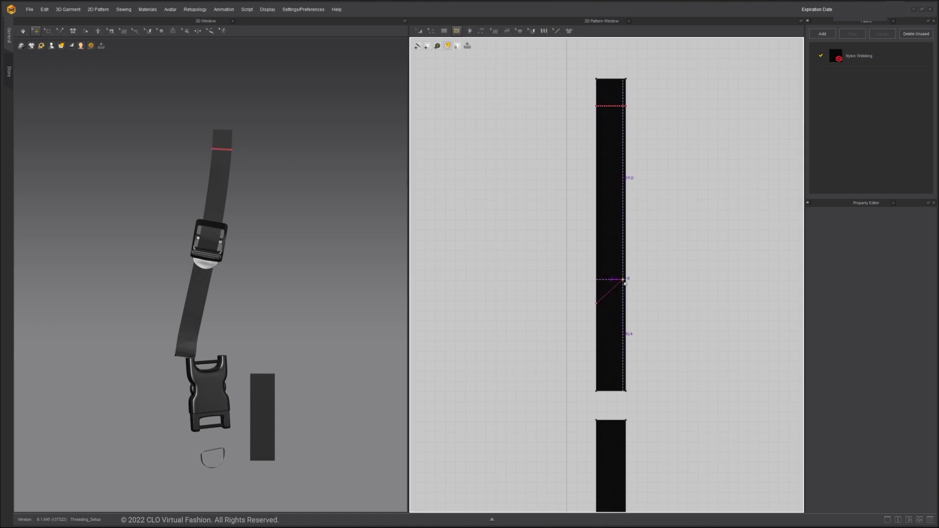
key(Return)
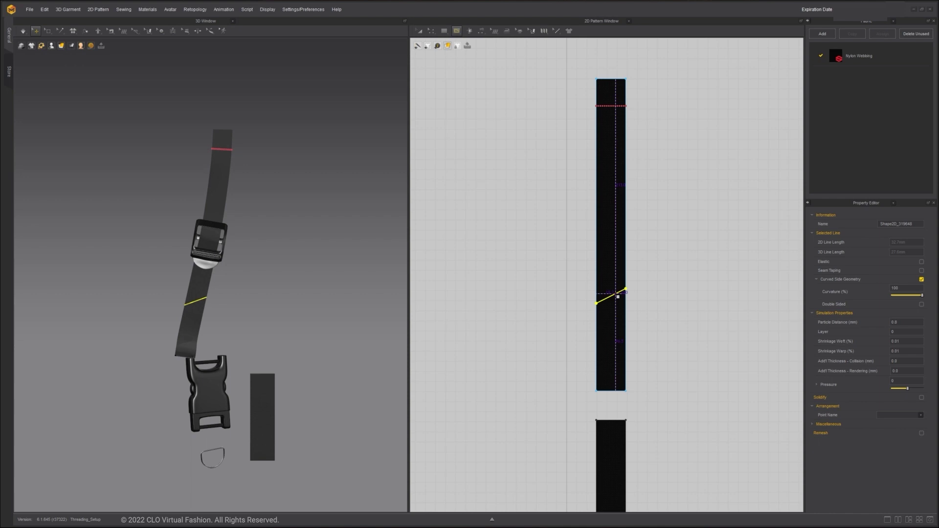
Cut the long strap pattern into two pieces along the slanted internal line.
click(431, 30)
click(455, 47)
right_click(616, 297)
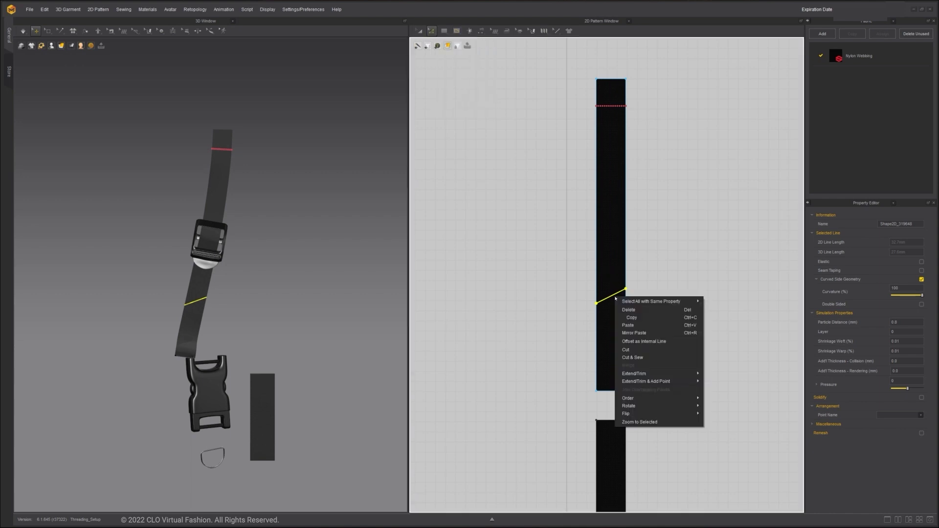
click(657, 351)
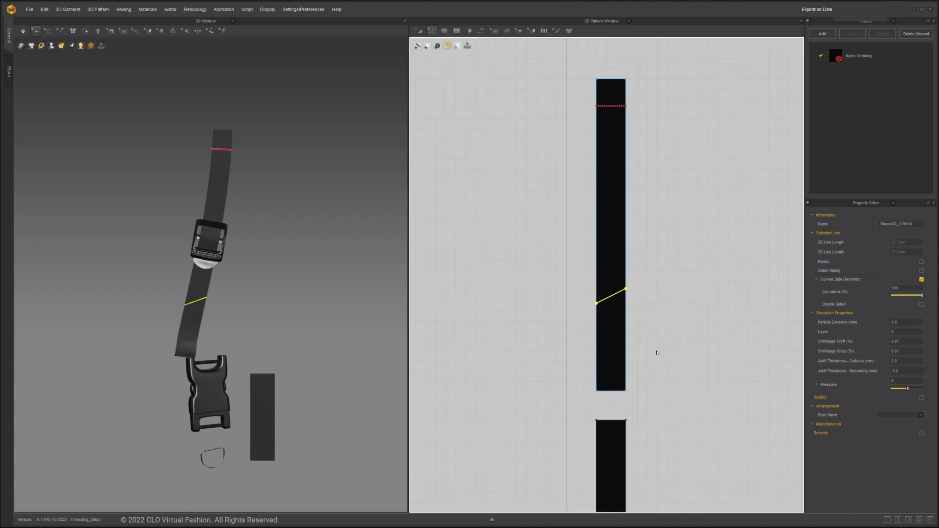
Freeze the upper strap piece threaded through the adjuster buckle and the separate rectangular strip.
click(226, 191)
shift+click(260, 376)
right_click(264, 393)
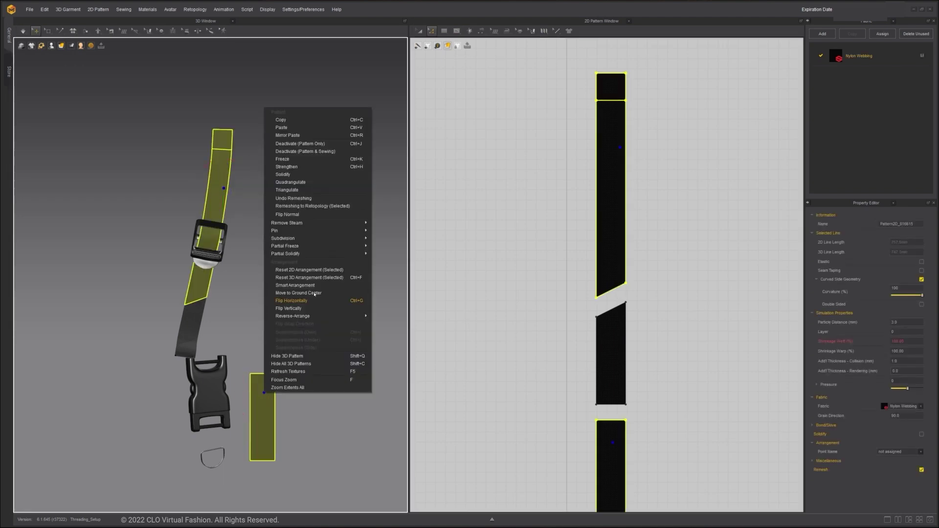
click(298, 159)
Move the cut-off lower strap piece in 3D away from the buckles, into the open space beside them.
scroll(218, 297, up, 3)
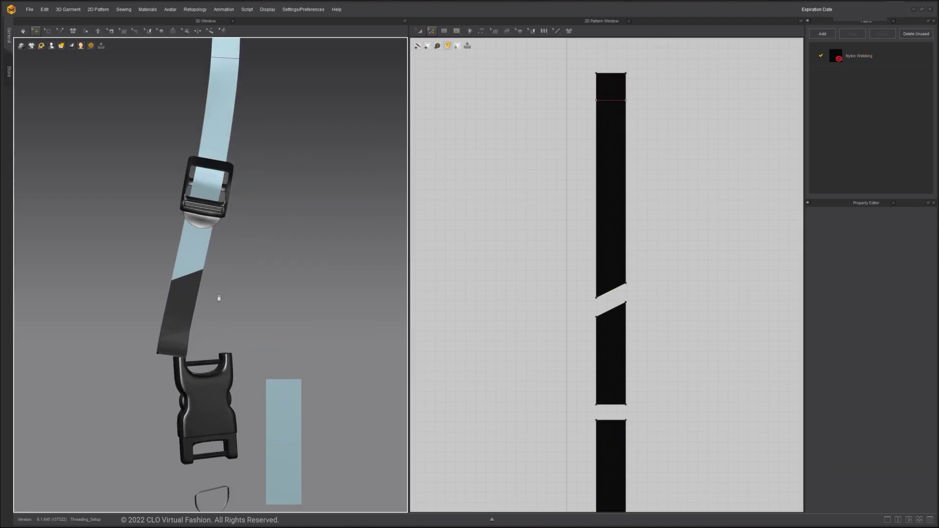
click(201, 303)
drag(201, 303, 280, 289)
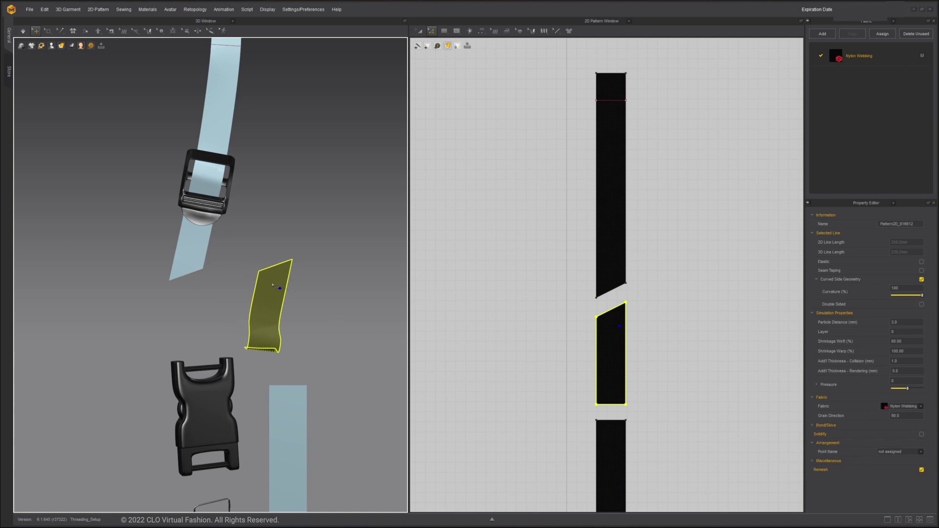
scroll(342, 289, down, 3)
Offset the bottom edge of the cut-off strap piece as four internal lines spaced 13 mm apart.
click(654, 412)
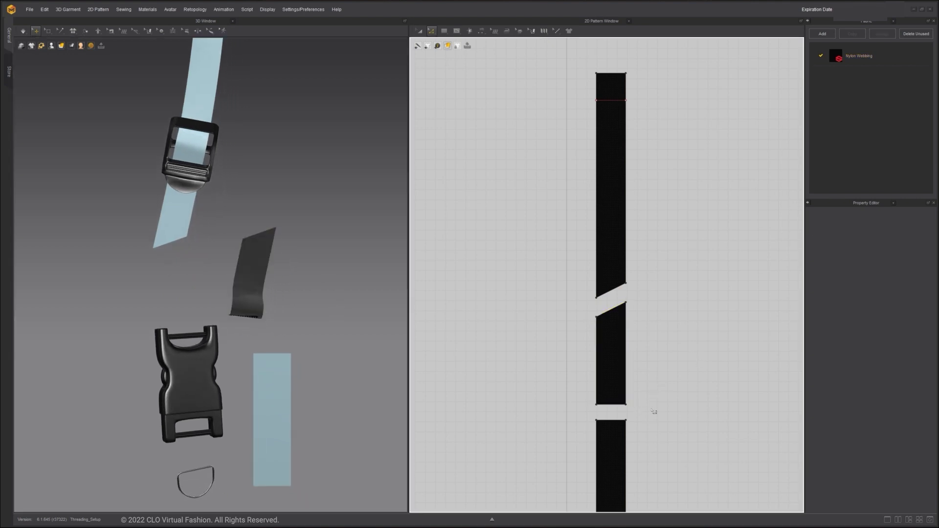
click(612, 405)
right_click(611, 405)
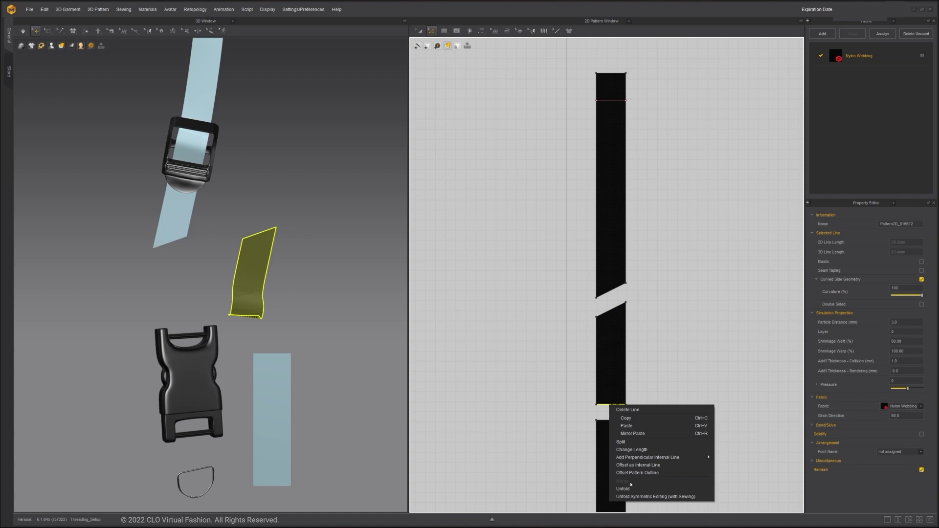
click(645, 466)
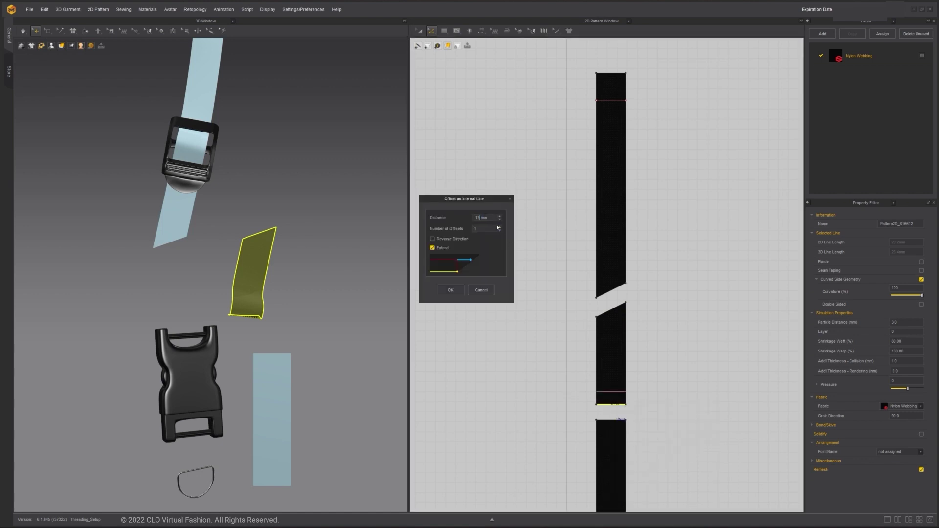
click(459, 291)
Simulate the cut-off strap piece and pull its lower end and upper part to smooth out its shape.
click(258, 278)
right_drag(258, 279, 319, 277)
key(space)
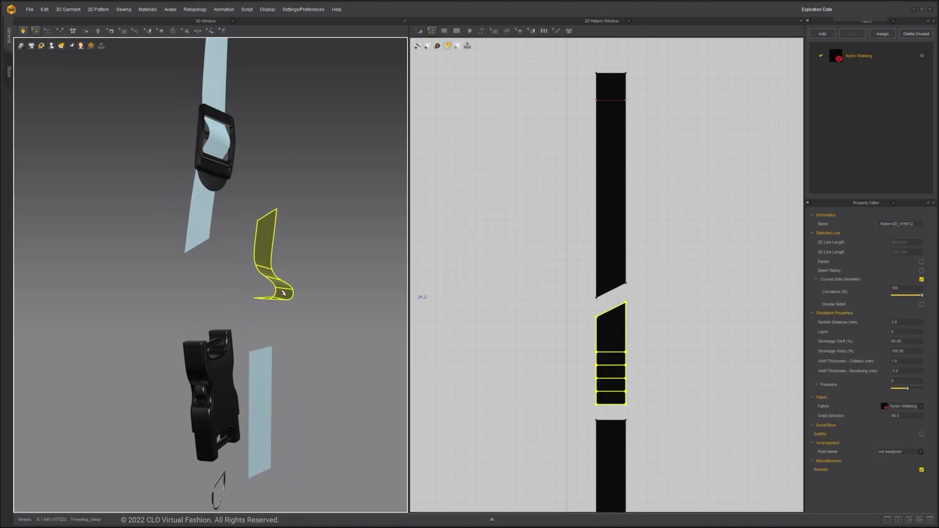
drag(284, 293, 288, 305)
drag(262, 248, 253, 236)
drag(258, 298, 257, 302)
right_drag(323, 294, 286, 294)
drag(288, 296, 293, 302)
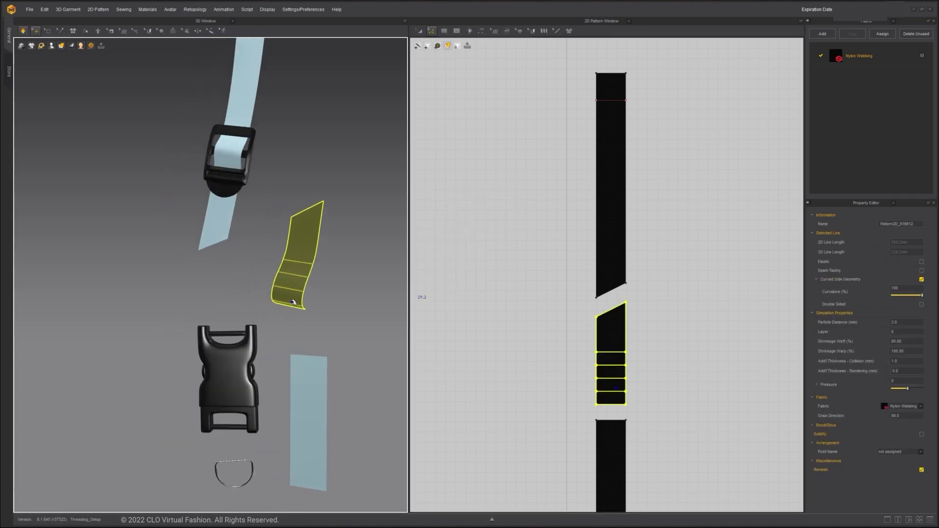
right_drag(293, 303, 250, 300)
right_drag(313, 282, 359, 269)
Fold the short strap piece along its two middle internal lines with the Fold Arrangement tool.
click(86, 31)
right_drag(223, 220, 261, 230)
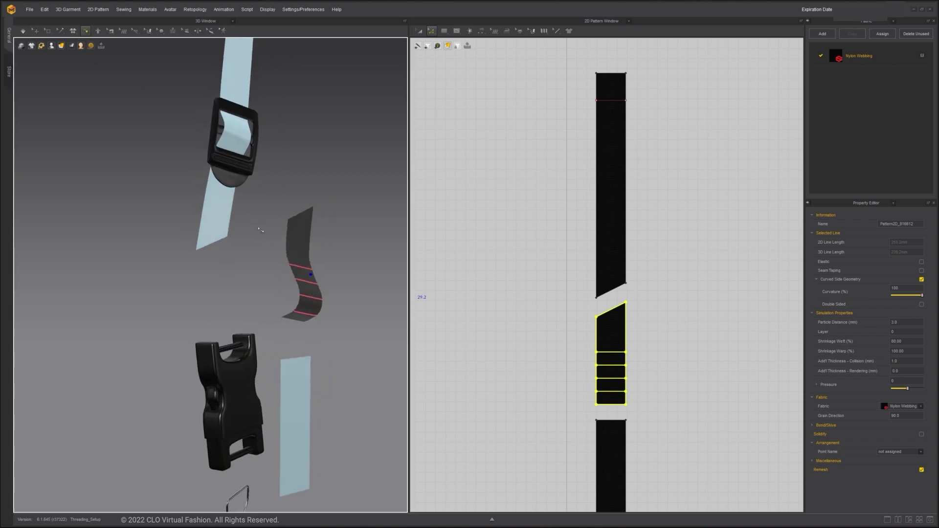
click(309, 289)
right_drag(308, 288, 323, 305)
drag(318, 303, 342, 291)
right_drag(343, 291, 353, 283)
click(325, 288)
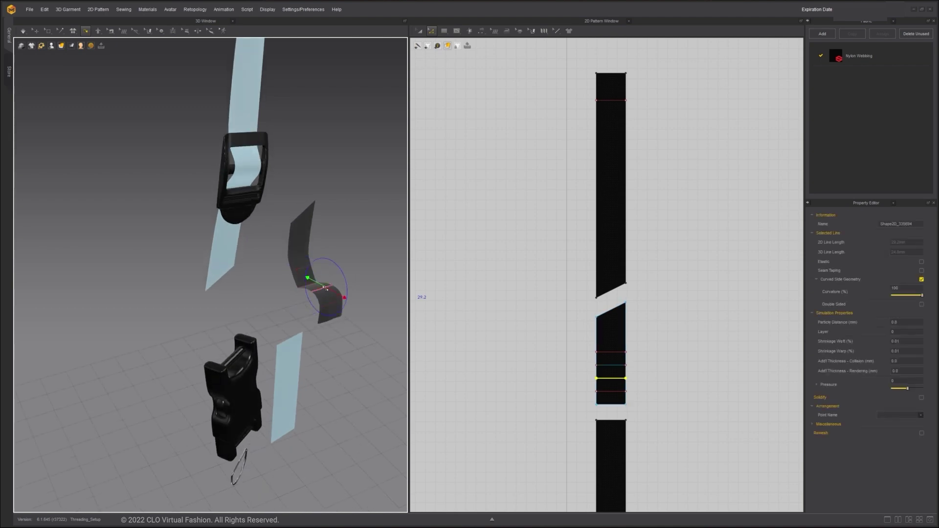
drag(343, 298, 323, 259)
Fold the short piece along its lowest internal line and adjust the second line's fold to form a loop.
right_drag(339, 246, 370, 253)
click(335, 274)
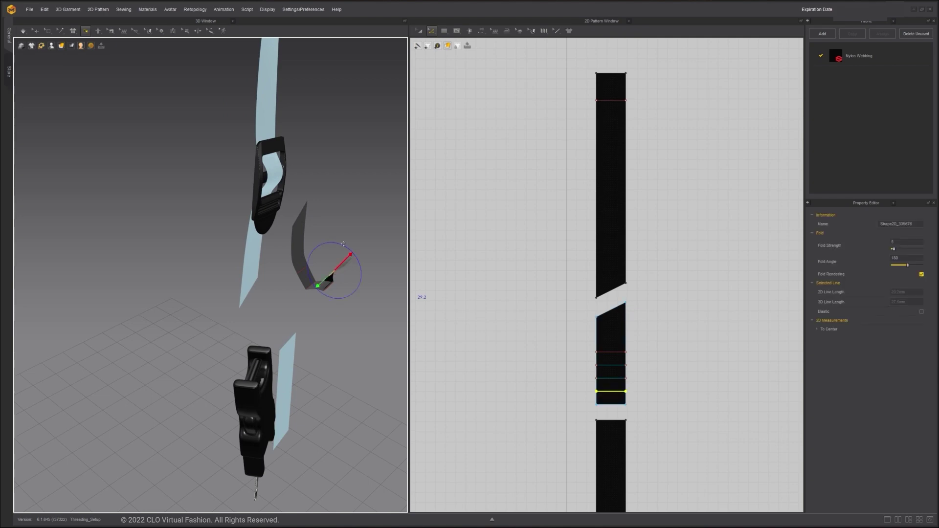
drag(354, 253, 298, 266)
right_drag(298, 267, 337, 244)
click(356, 235)
click(315, 285)
drag(303, 263, 315, 258)
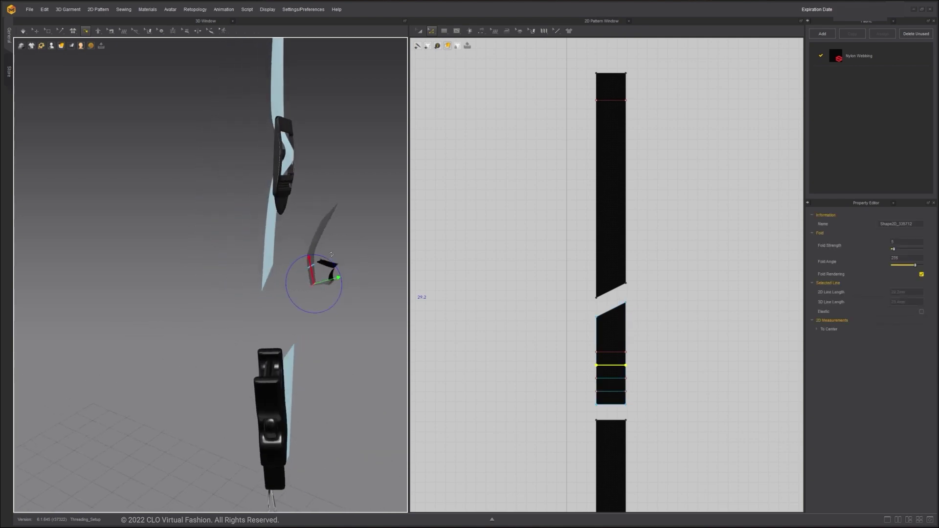
click(335, 267)
click(312, 266)
right_drag(274, 245, 196, 205)
click(168, 169)
Move the folded strap piece in 3D to the upper bar of the side-release buckle.
click(36, 31)
drag(317, 267, 260, 299)
right_drag(264, 303, 195, 316)
drag(250, 292, 243, 293)
right_drag(242, 299, 293, 293)
drag(246, 292, 236, 298)
Fine-tune the folded piece's position so its loop surrounds the side-release buckle's upper bar and is centred on it.
scroll(239, 303, up, 4)
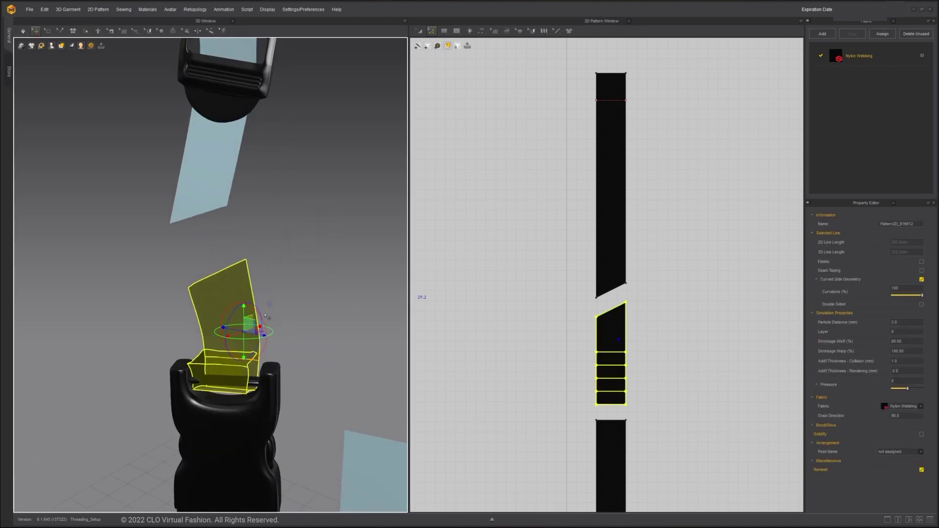
middle_drag(250, 337, 253, 311)
drag(244, 313, 251, 313)
mouse_move(251, 313)
right_down()
mouse_move(196, 314)
mouse_move(250, 318)
right_up()
middle_drag(251, 313, 251, 264)
drag(254, 256, 249, 255)
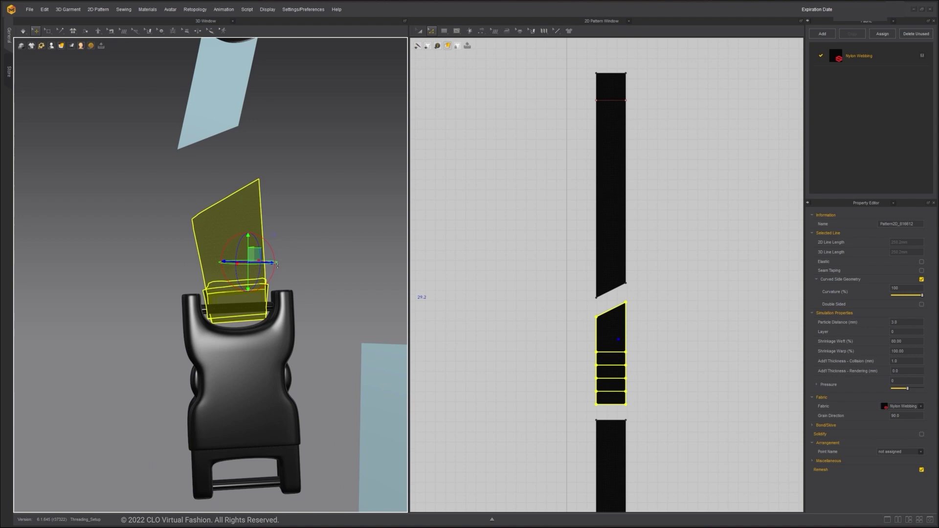
middle_drag(252, 259, 251, 208)
scroll(656, 347, down, 3)
Copy the folded piece's pattern, paste it beside the original in 2D and turn the copy so its slanted end points down.
click(656, 346)
click(419, 30)
click(634, 337)
right_click(635, 335)
click(650, 113)
right_click(679, 352)
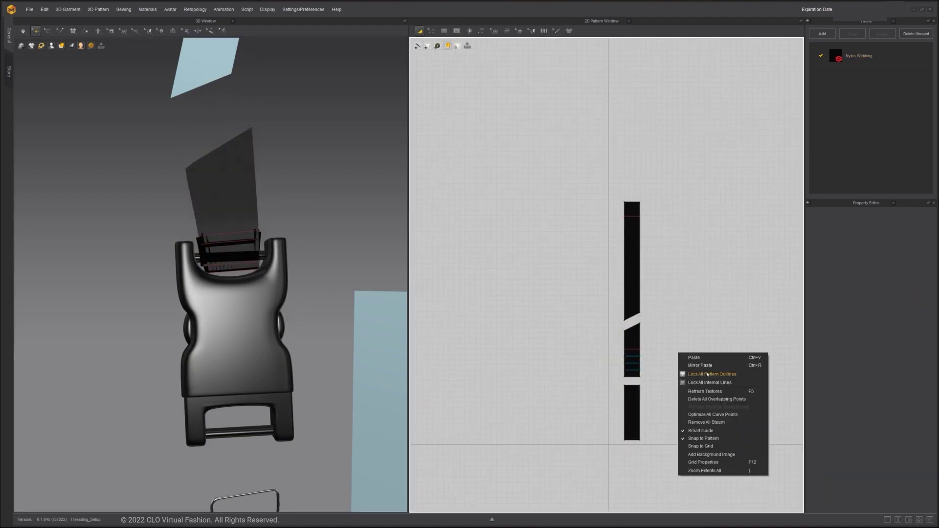
click(694, 358)
click(666, 349)
drag(667, 362, 671, 413)
Rotate the pasted piece in 3D so its slanted end points down and move it to the side-release buckle's lower bar.
right_drag(360, 271, 356, 235)
drag(278, 199, 325, 225)
drag(303, 215, 343, 244)
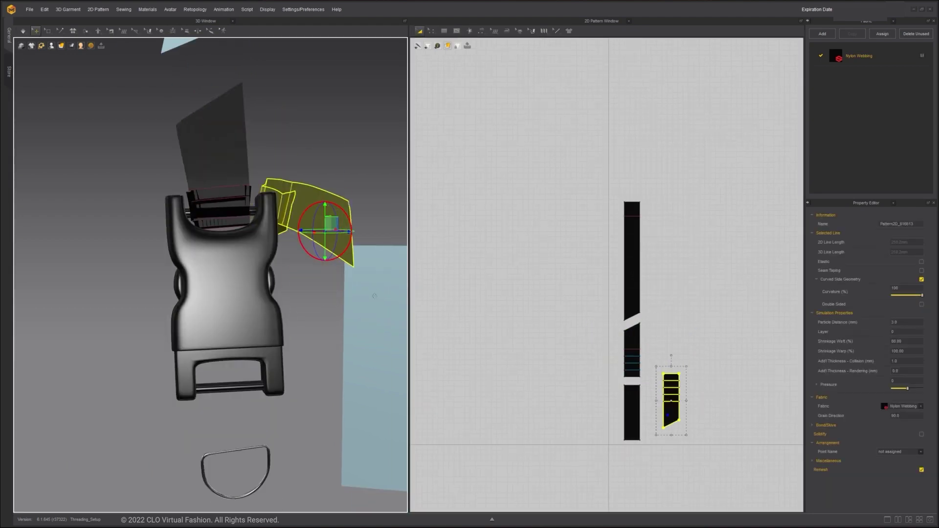
right_drag(343, 245, 323, 254)
drag(313, 233, 350, 232)
right_drag(354, 244, 367, 315)
scroll(304, 424, down, 4)
middle_drag(367, 313, 260, 313)
drag(314, 310, 182, 314)
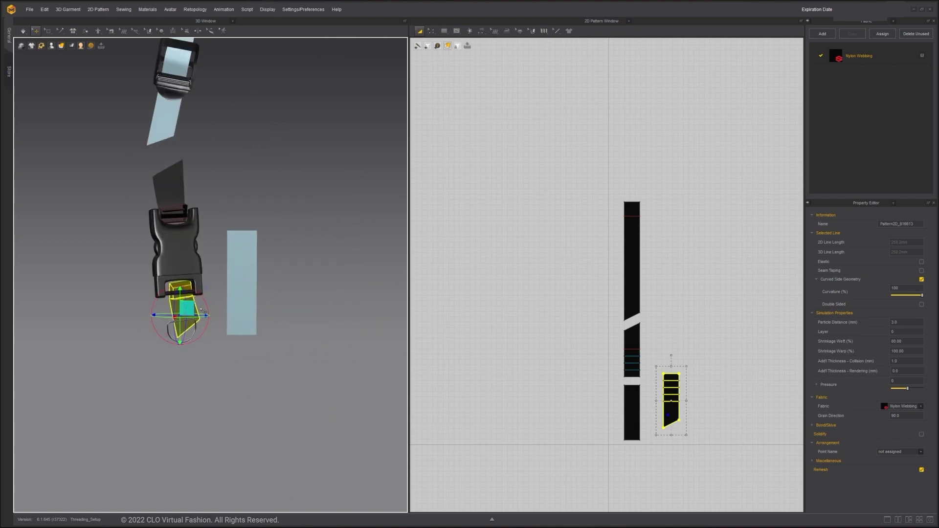
Align the pasted piece in depth and sideways so its loop surrounds the side-release buckle's lower bar.
right_drag(182, 314, 244, 303)
click(260, 301)
drag(215, 318, 125, 323)
mouse_move(171, 313)
right_down()
mouse_move(242, 307)
mouse_move(178, 305)
right_up()
scroll(244, 304, up, 4)
drag(274, 303, 287, 313)
right_drag(287, 313, 287, 305)
scroll(287, 305, down, 5)
click(295, 230)
middle_drag(296, 231, 306, 259)
scroll(306, 261, up, 3)
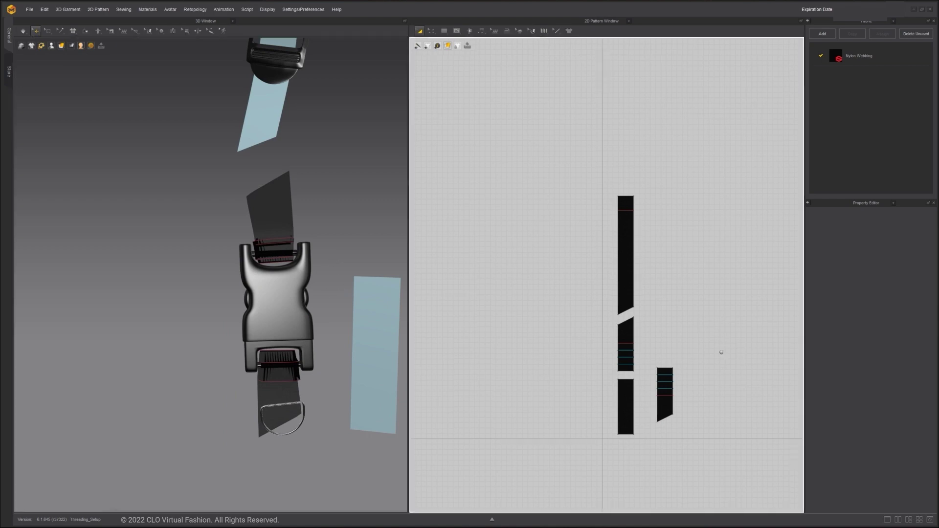
Simulate the folded strap pieces briefly around the side-release buckle's bars.
scroll(642, 322, up, 3)
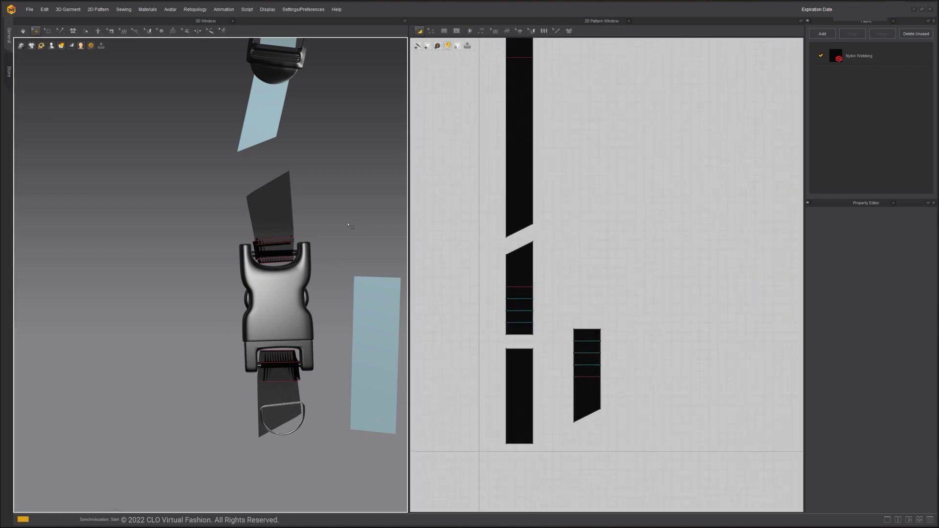
key(space)
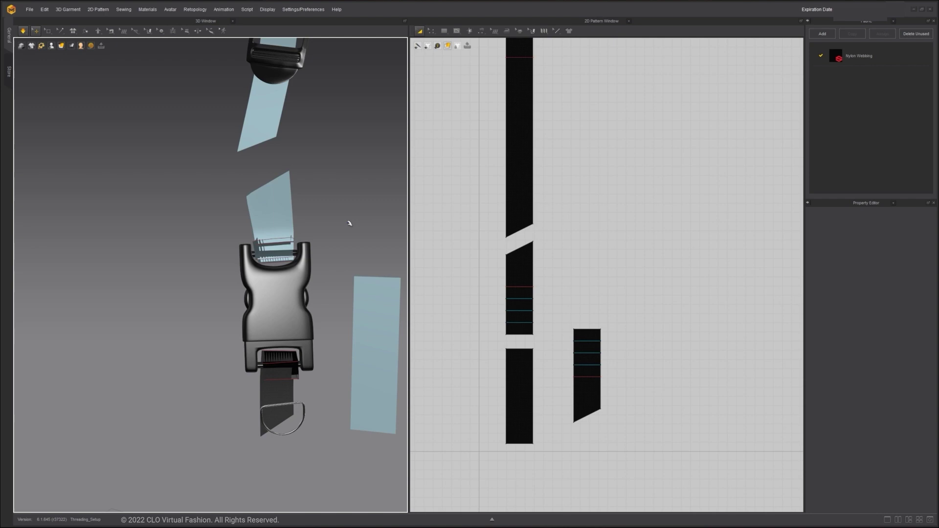
key(space)
Cut & Sew both folded pieces along the internal line nearest each slanted end.
key(z)
middle_drag(523, 288, 503, 281)
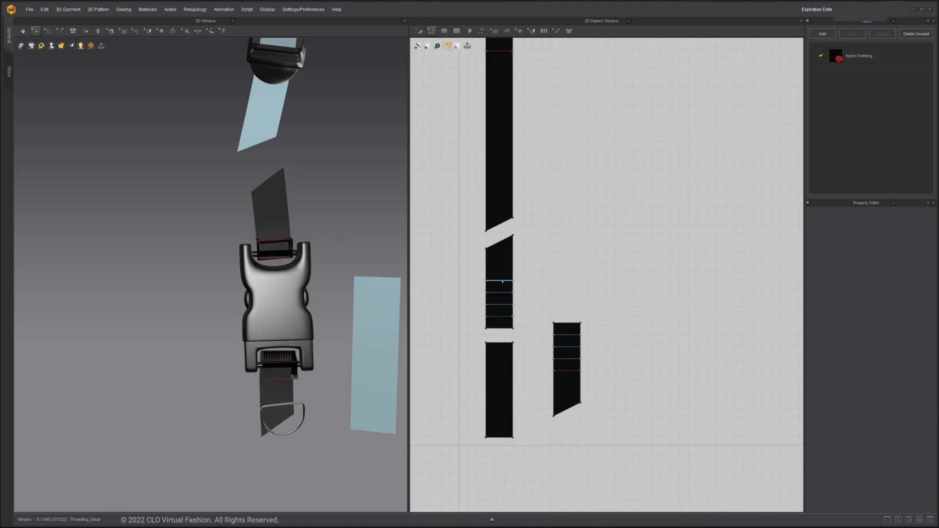
click(502, 280)
right_click(570, 371)
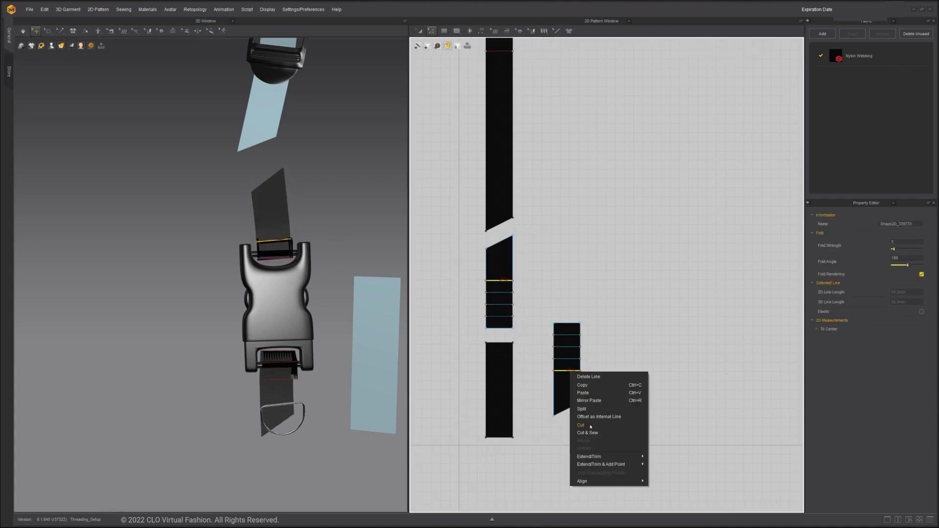
click(598, 433)
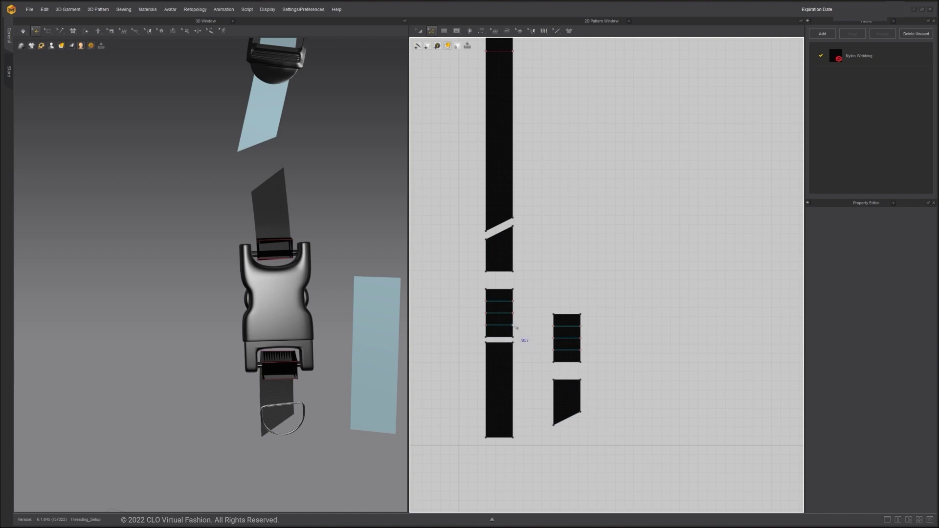
Join the two opposite short edges of each looped section with Segment Sewing and simulate to close the loops.
key(a)
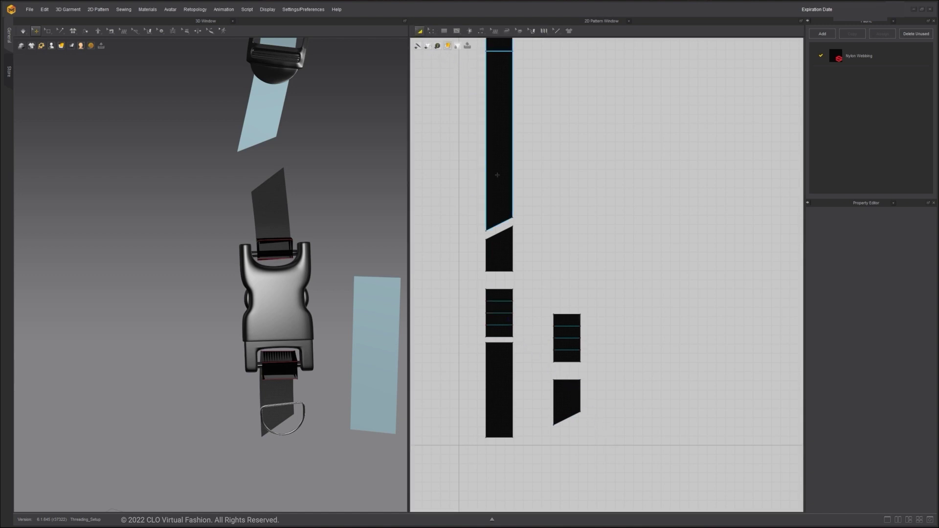
click(500, 309)
click(481, 30)
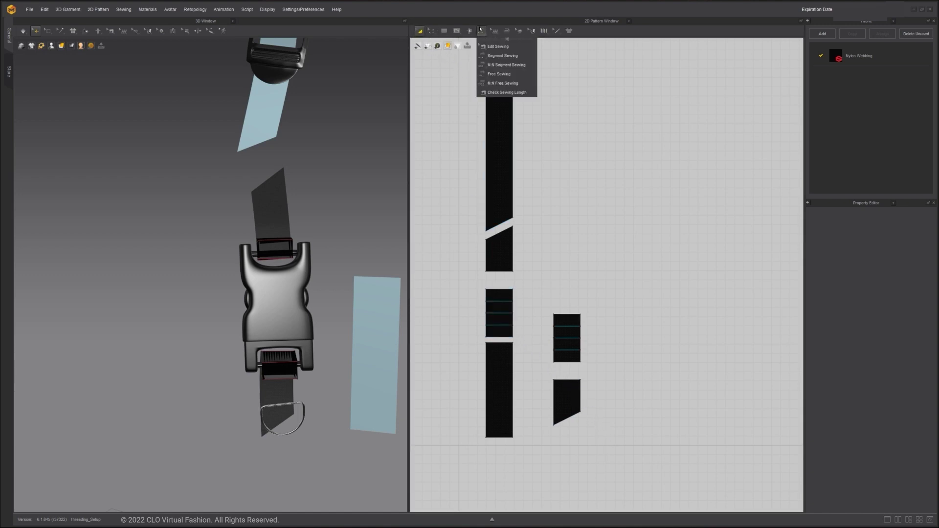
click(502, 56)
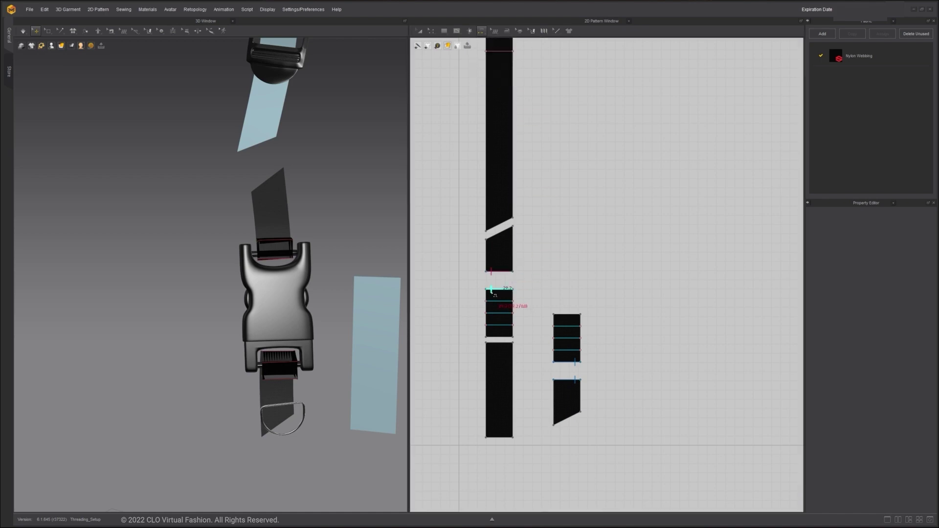
click(499, 290)
click(498, 341)
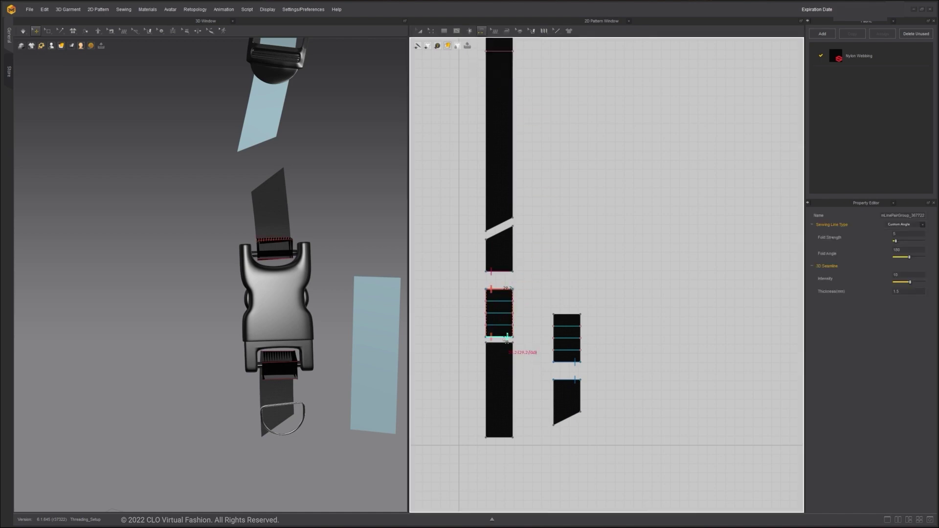
click(567, 314)
click(567, 362)
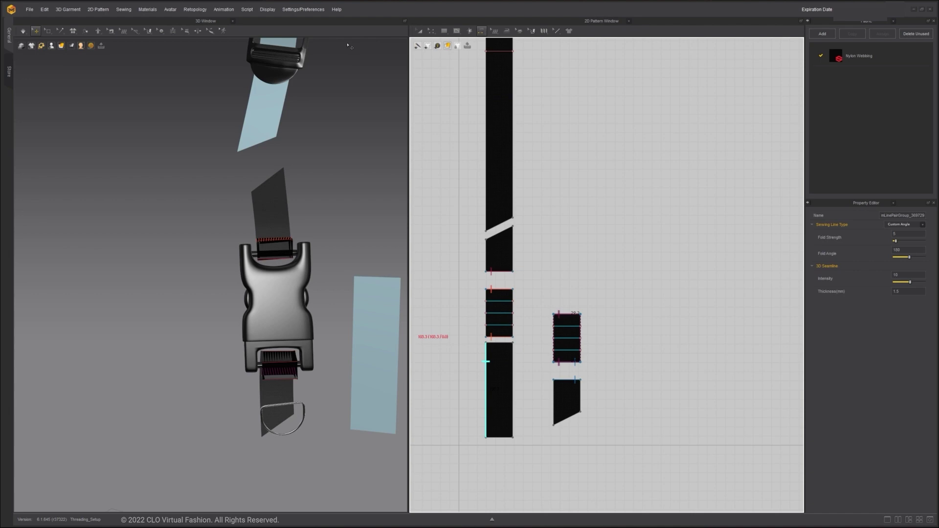
key(space)
key(space)
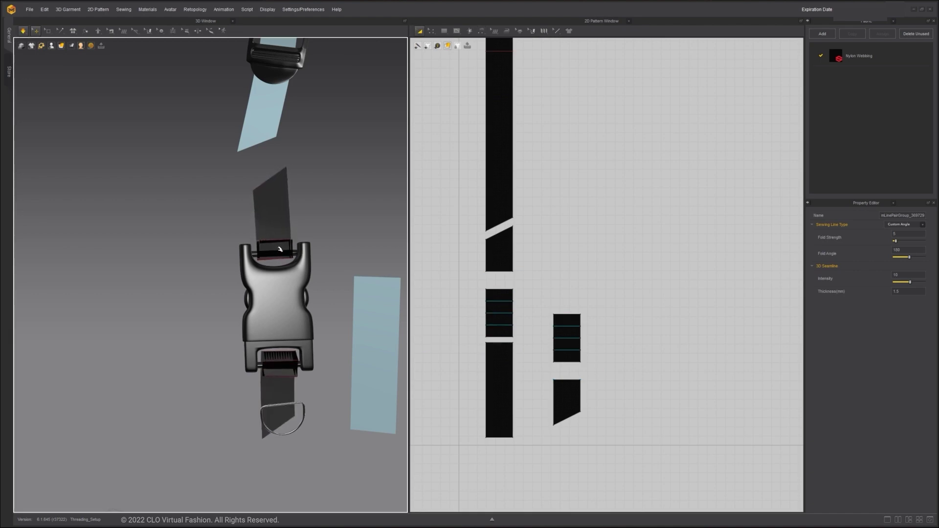
Set the Shrinkage Warp of both looped sections to 80% while simulating so they tighten around the buckle bars.
click(284, 260)
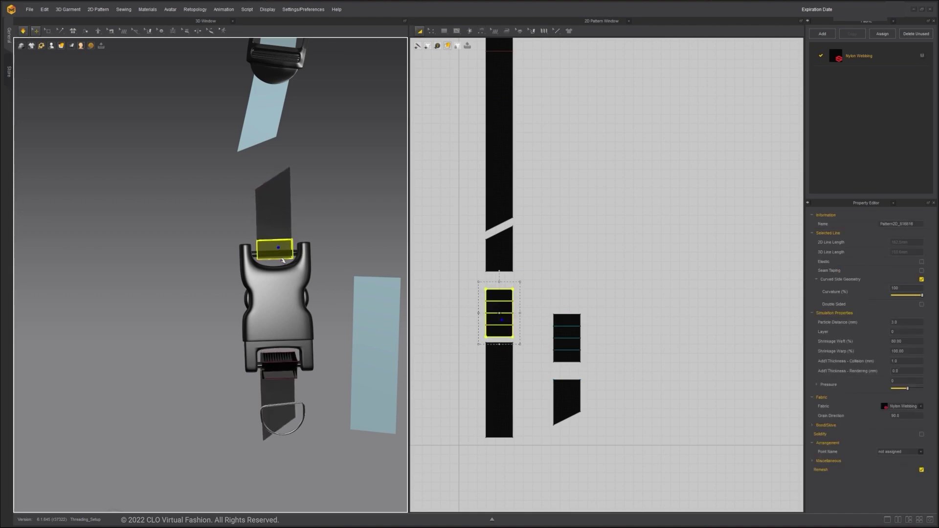
shift+click(285, 368)
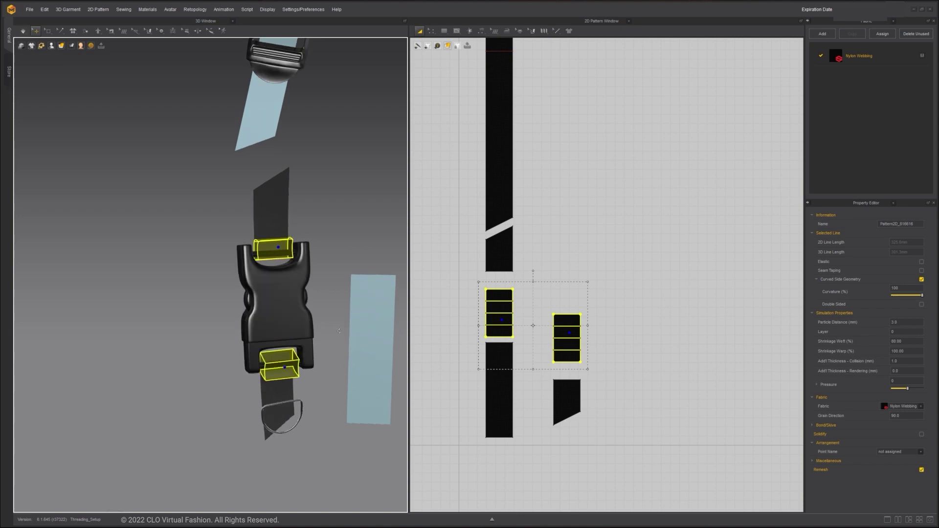
click(886, 352)
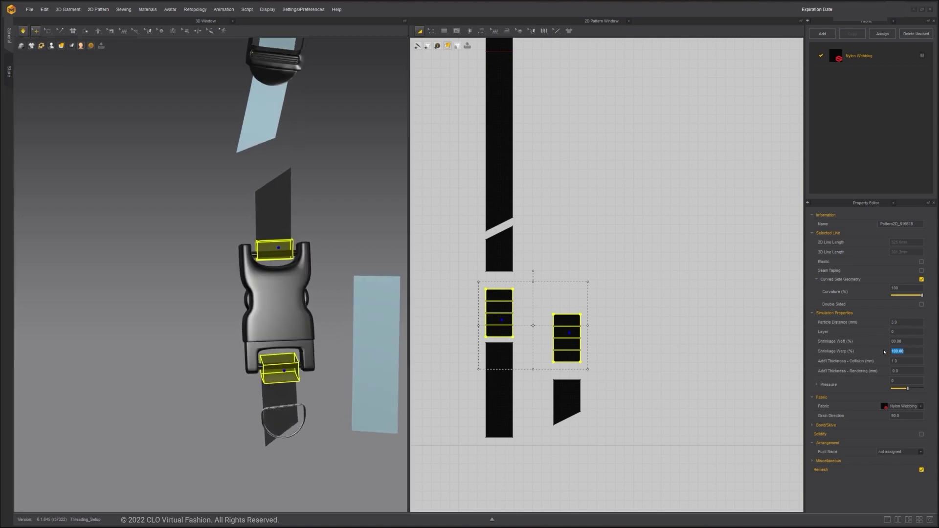
key(Return)
click(912, 348)
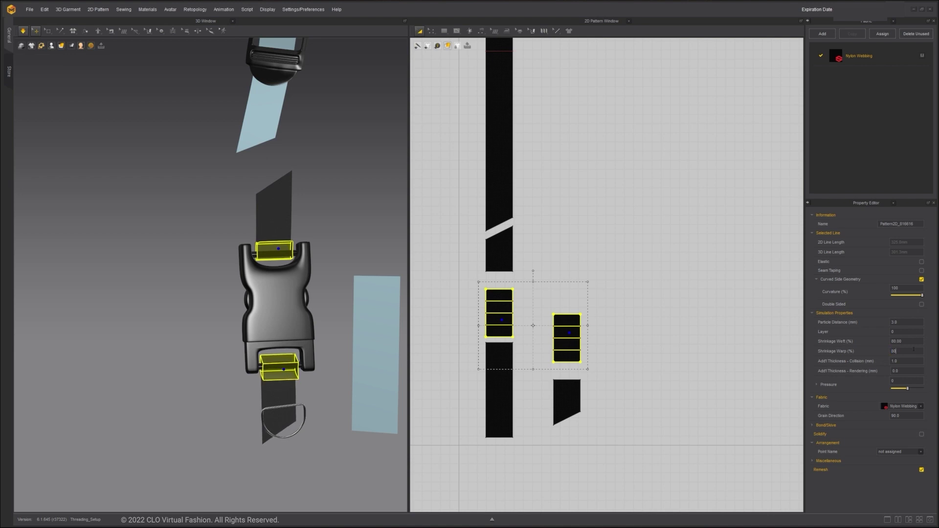
text(80)
click(905, 342)
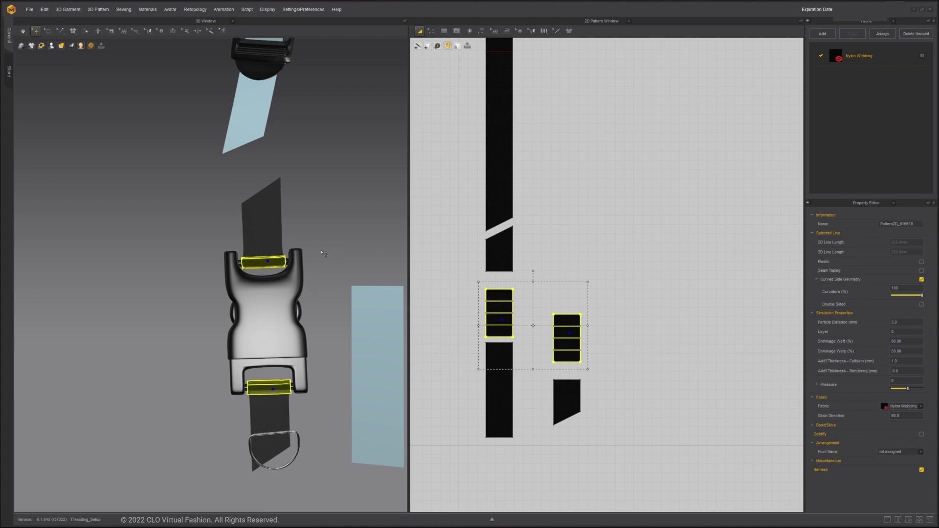
Delete the three internal fold lines from each of the two looped strap sections.
click(324, 250)
scroll(324, 250, up, 2)
click(432, 31)
drag(468, 290, 530, 331)
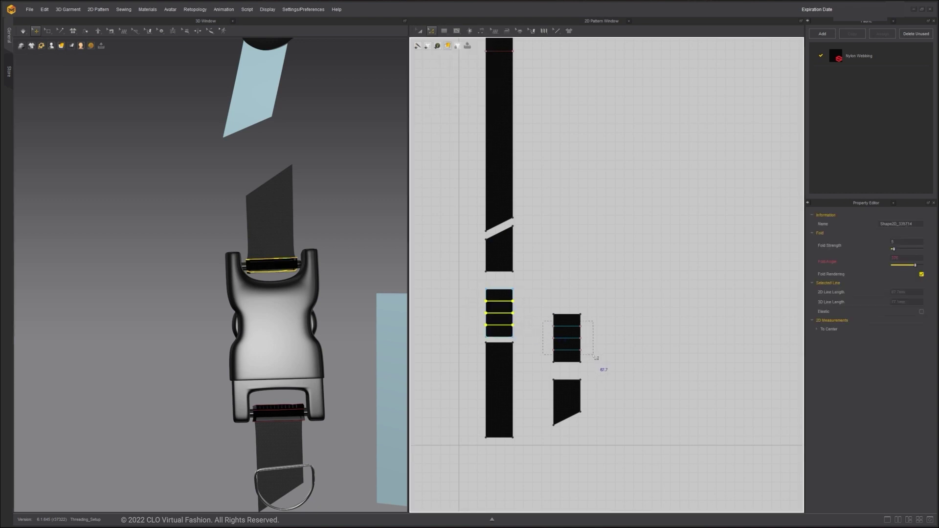
shift+drag(596, 357, 596, 358)
click(336, 300)
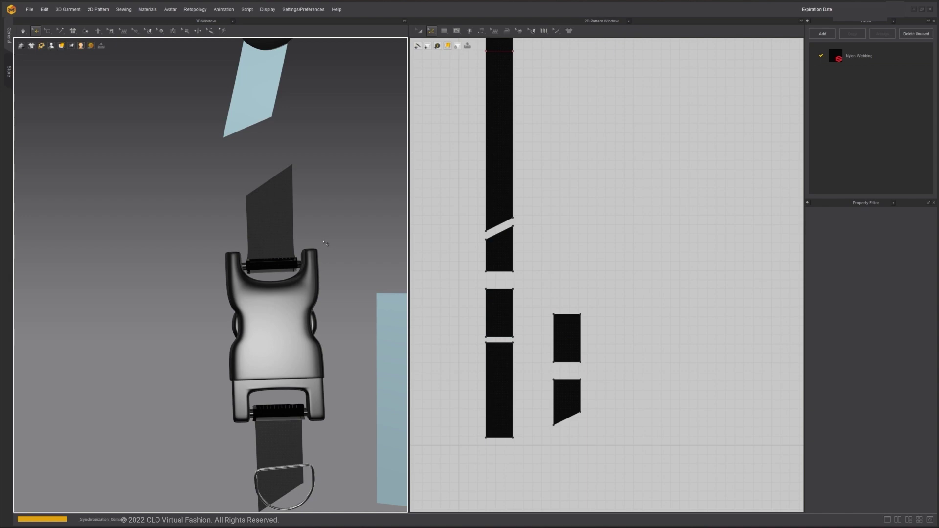
key(space)
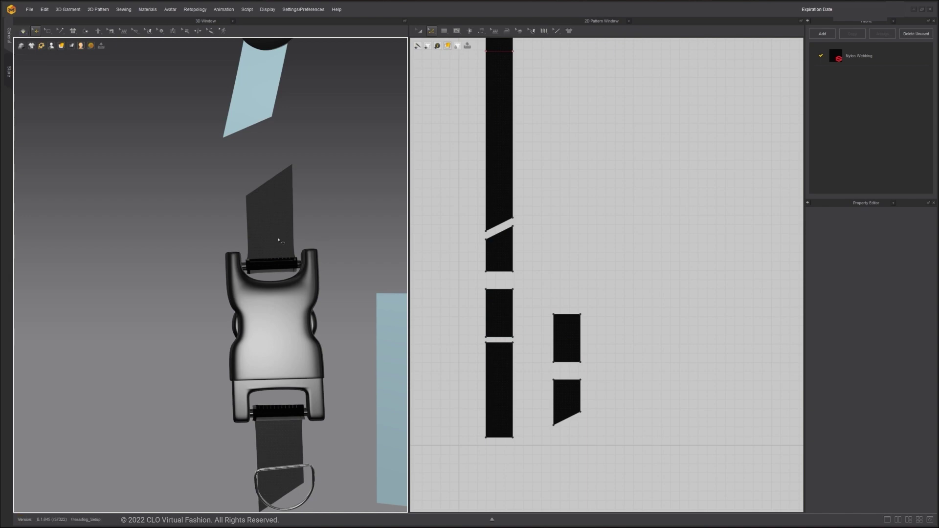
Freeze both looped sections around the side-release buckle bars and delete the slanted strap piece near the D-ring.
click(277, 266)
shift+click(289, 410)
right_click(283, 413)
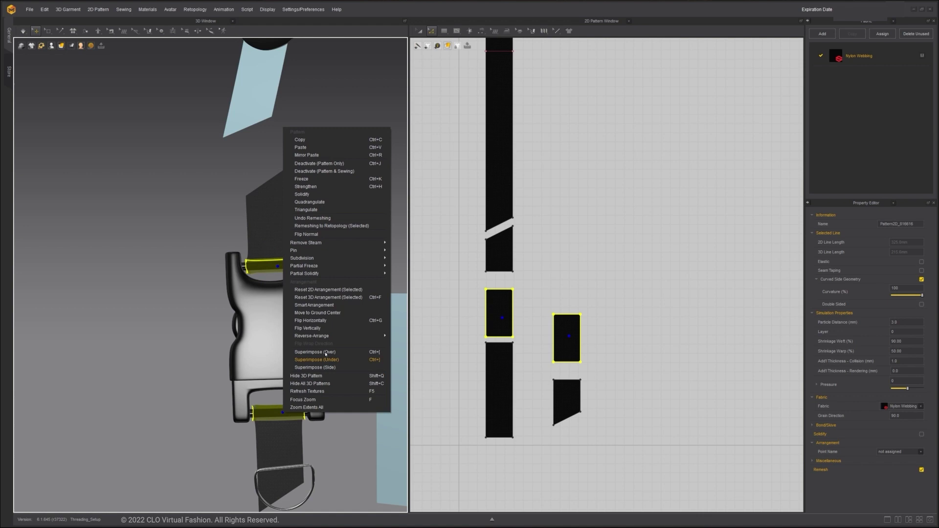
click(331, 191)
key(Escape)
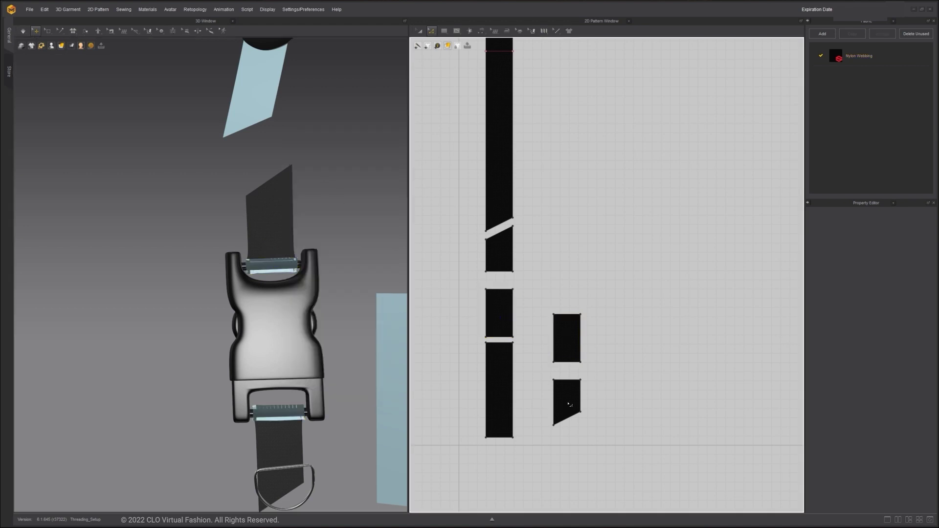
click(568, 398)
key(Delete)
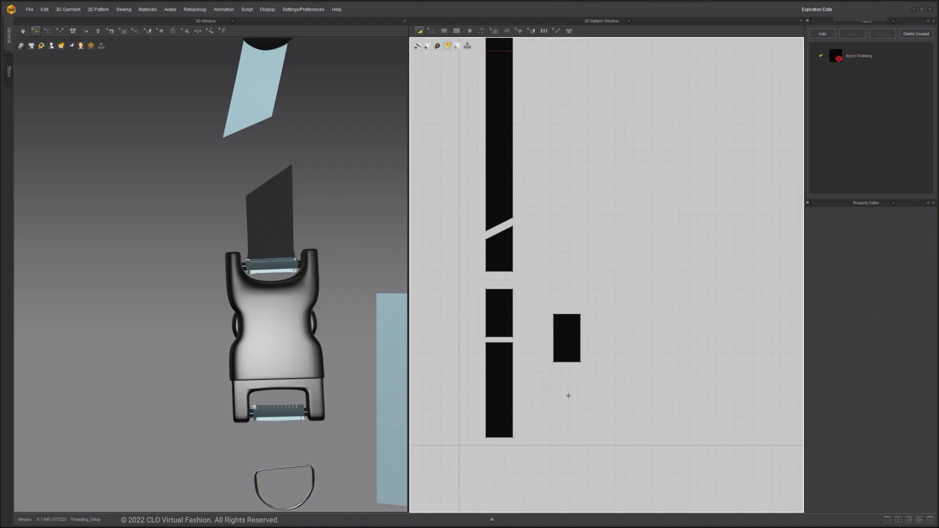
Unfreeze the long strap in the adjuster buckle and simulate while pulling its slanted end toward the side-release buckle.
right_drag(241, 166, 270, 294)
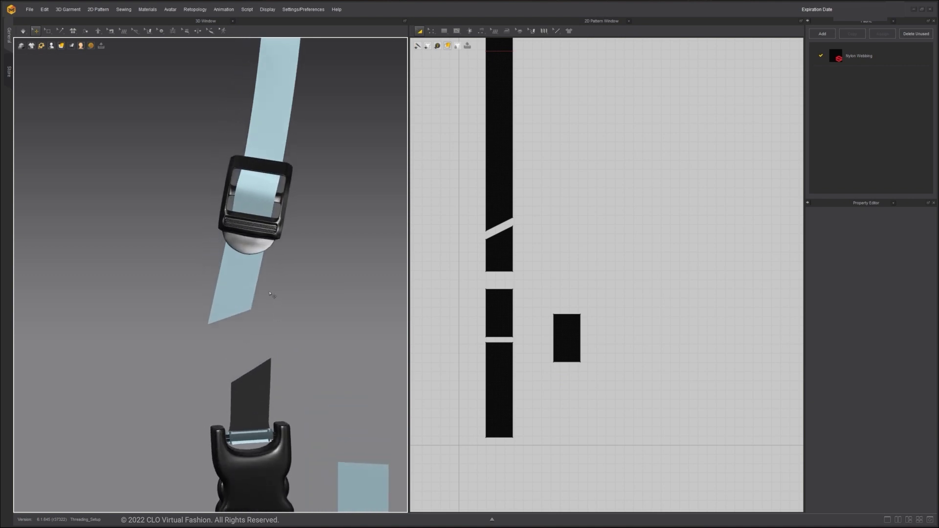
click(244, 285)
right_click(244, 277)
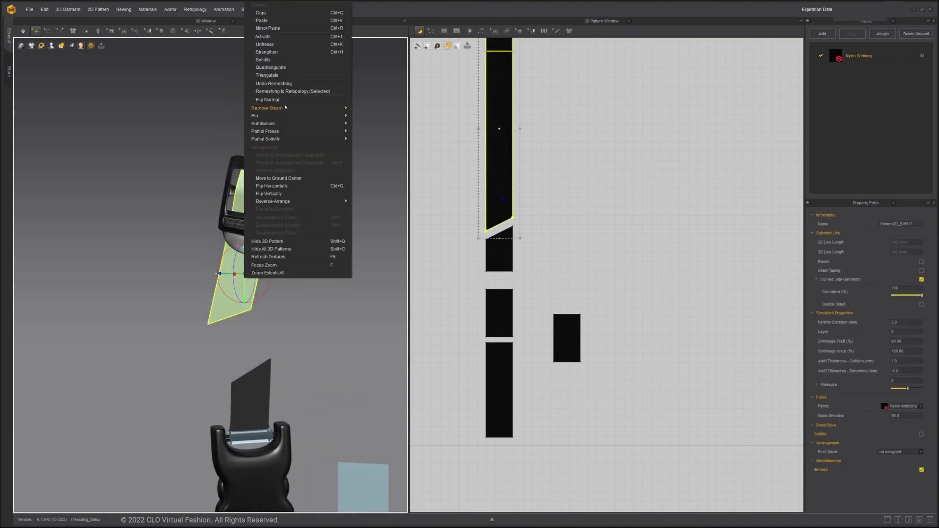
click(290, 46)
middle_drag(327, 149, 318, 204)
scroll(284, 194, down, 3)
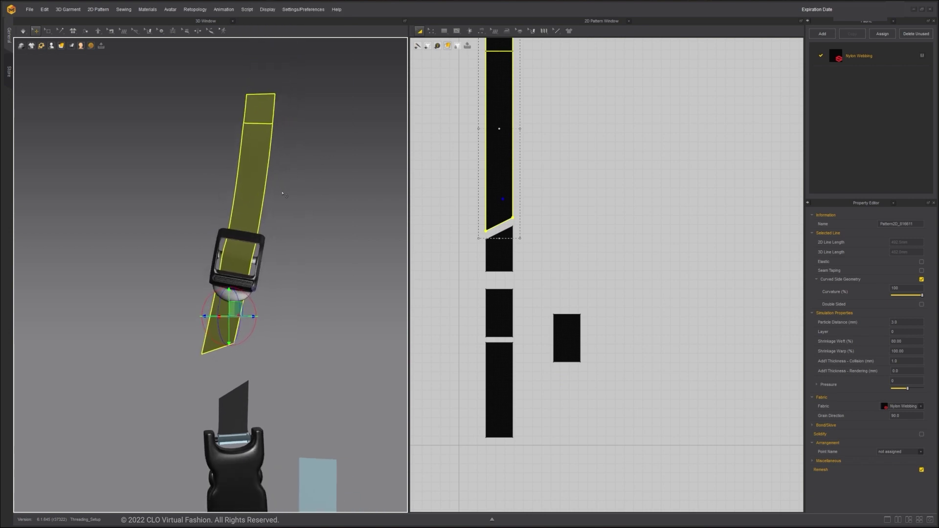
key(space)
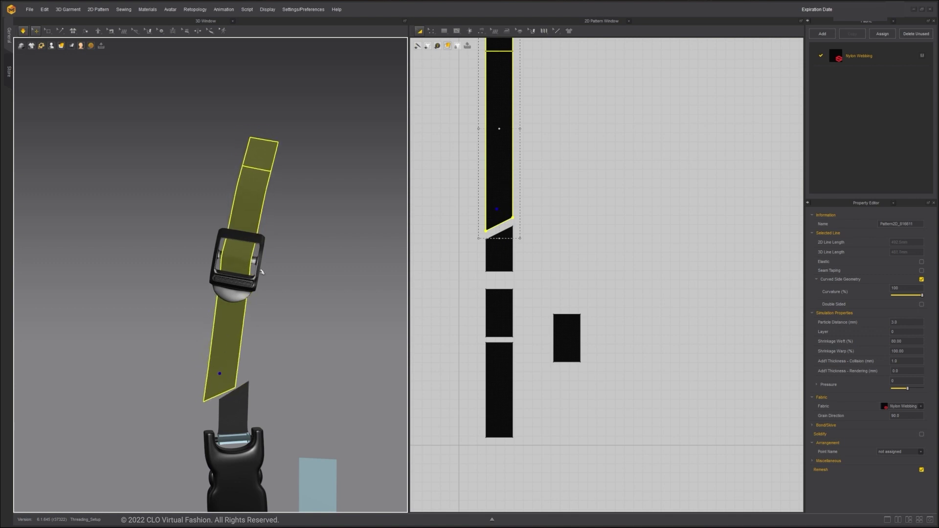
key(space)
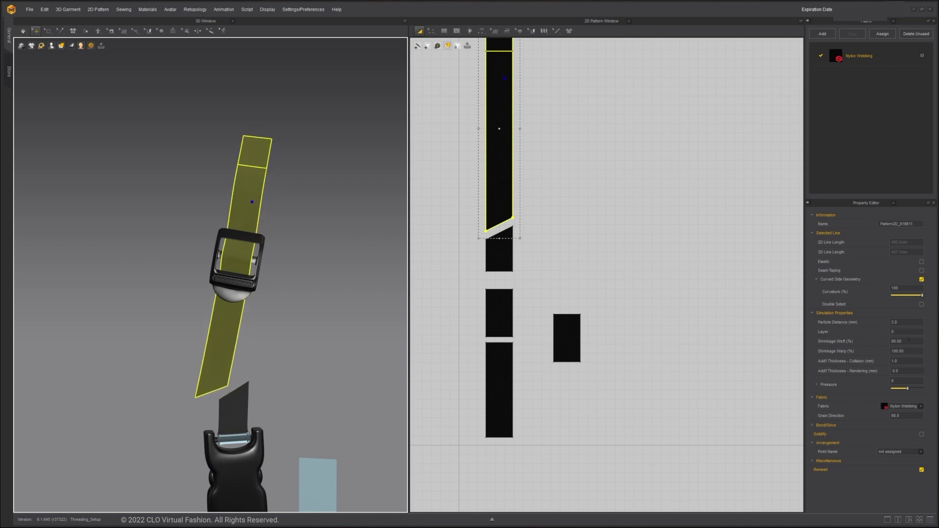
Set the long strap's Shrinkage Weft to 100% and merge its slanted edge with that of the short piece on the side-release buckle.
click(914, 341)
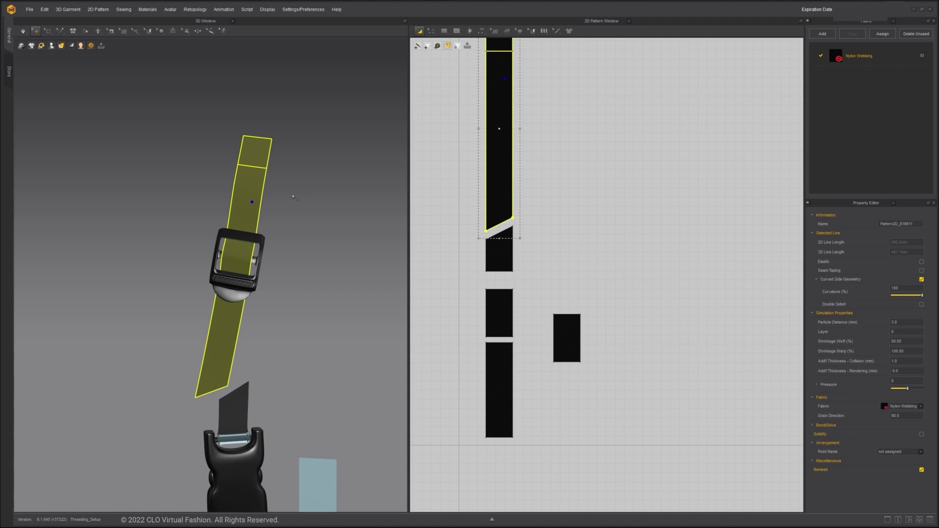
click(873, 339)
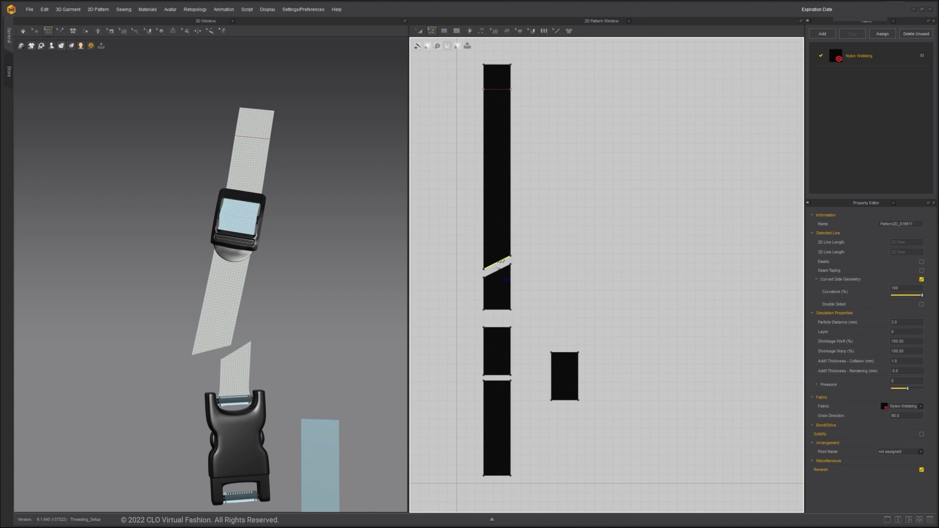
shift+click(496, 272)
right_click(497, 273)
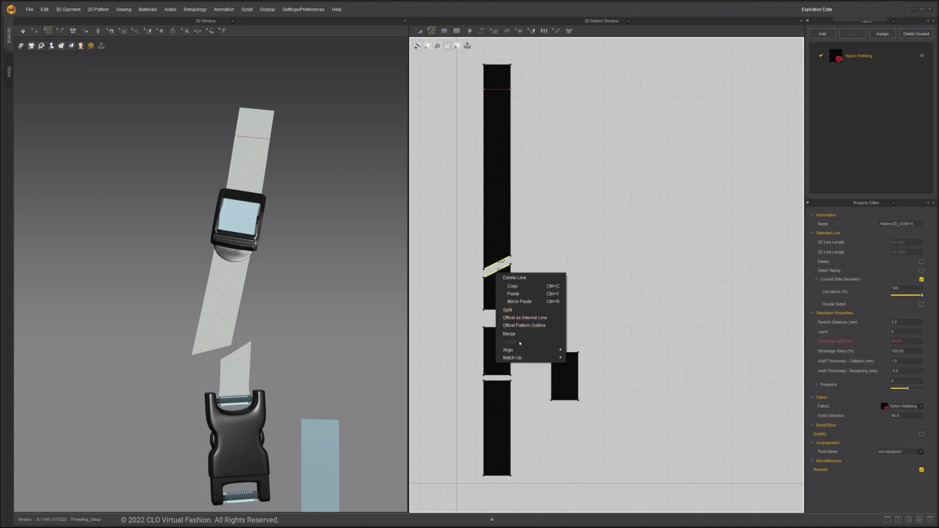
click(509, 334)
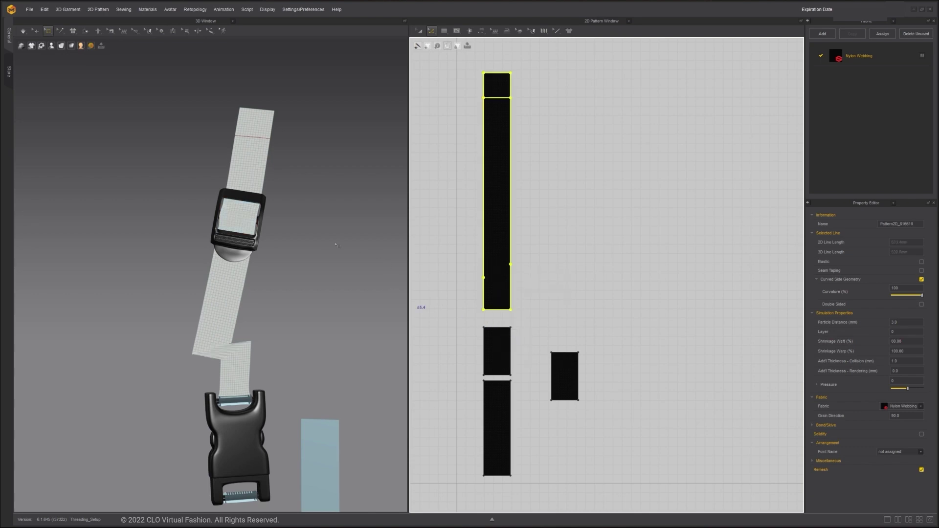
Box-select the mesh region of the merged strap that passes through the adjuster buckle and freeze that region.
click(48, 31)
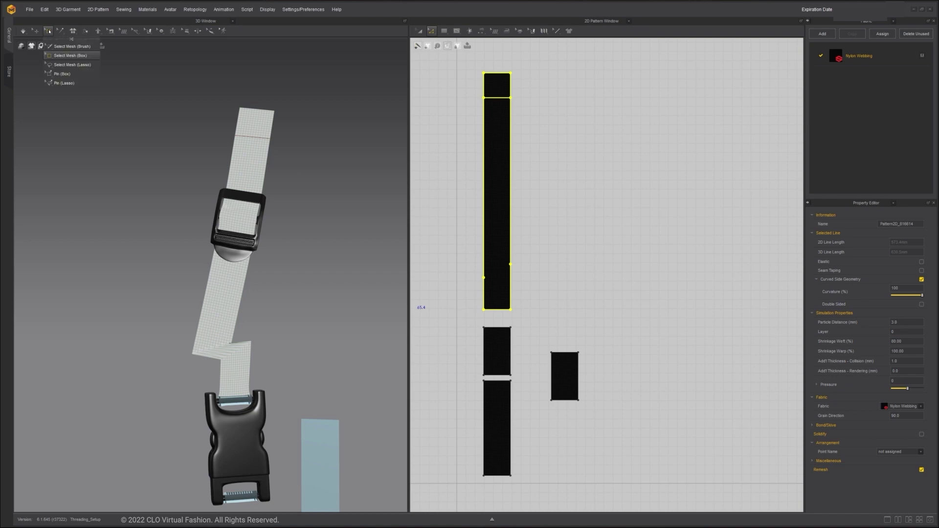
click(59, 56)
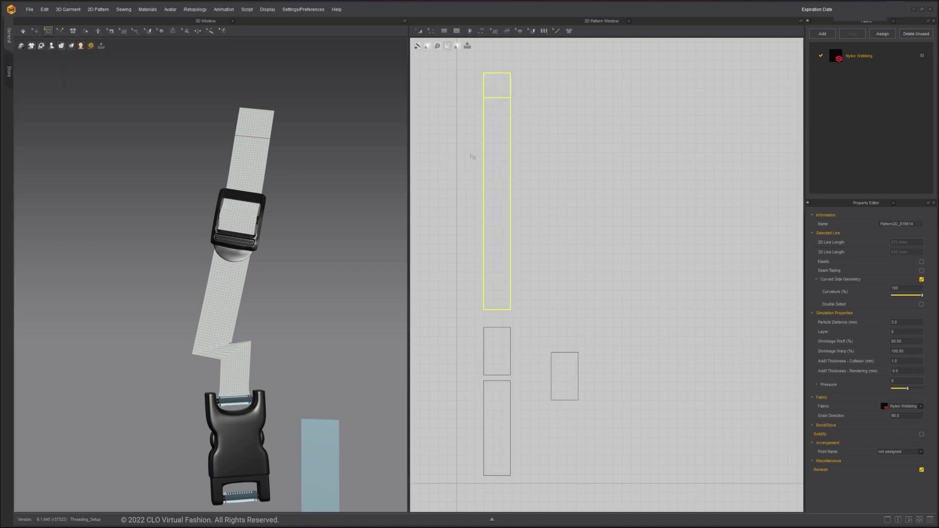
drag(472, 155, 522, 204)
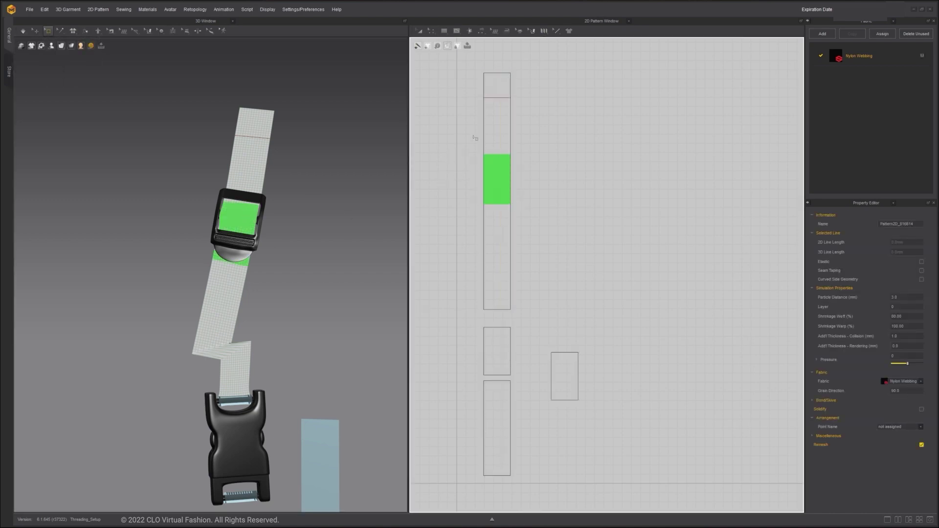
drag(475, 138, 524, 206)
right_click(255, 216)
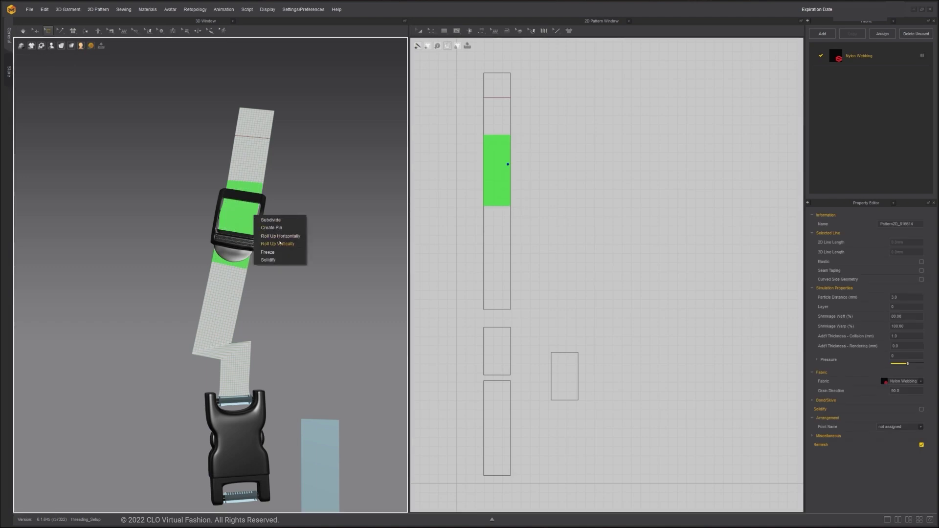
click(282, 253)
click(305, 252)
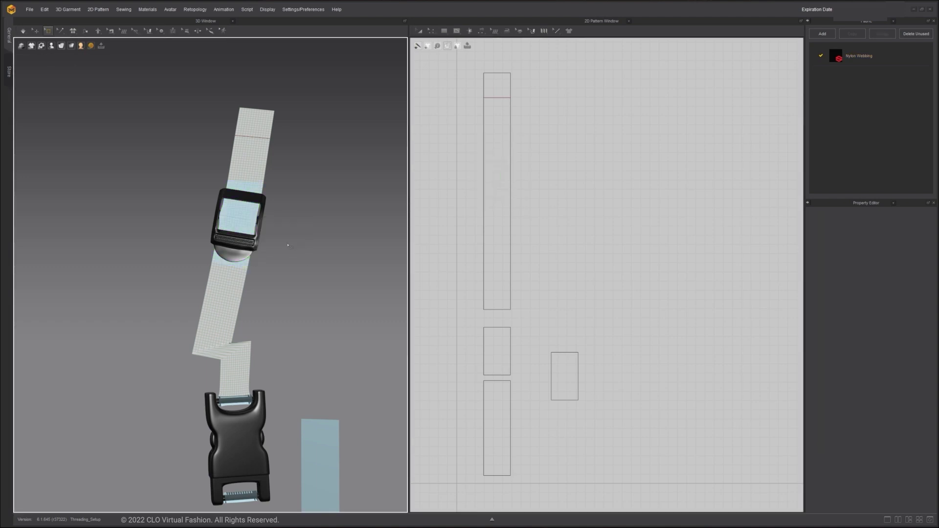
Simulate the merged strap to straighten it between the buckles, and remove its partial freeze.
key(space)
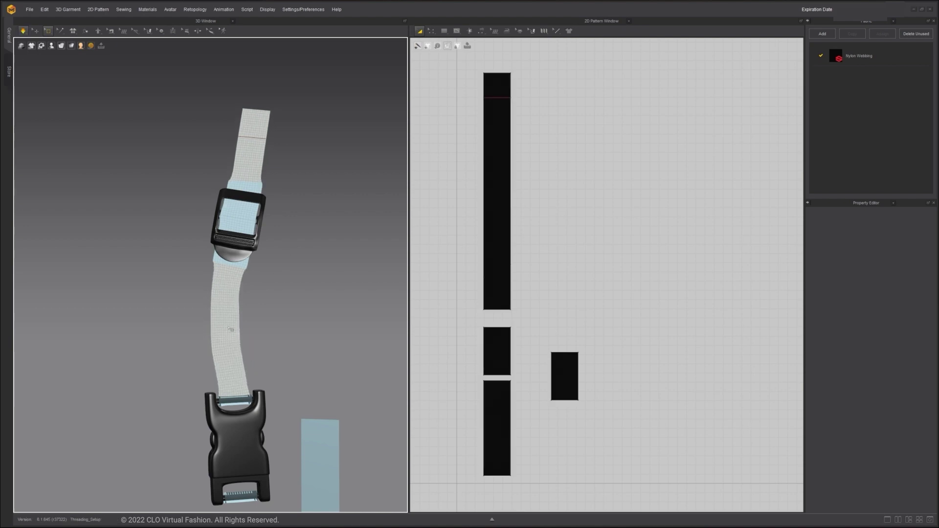
key(space)
right_click(242, 215)
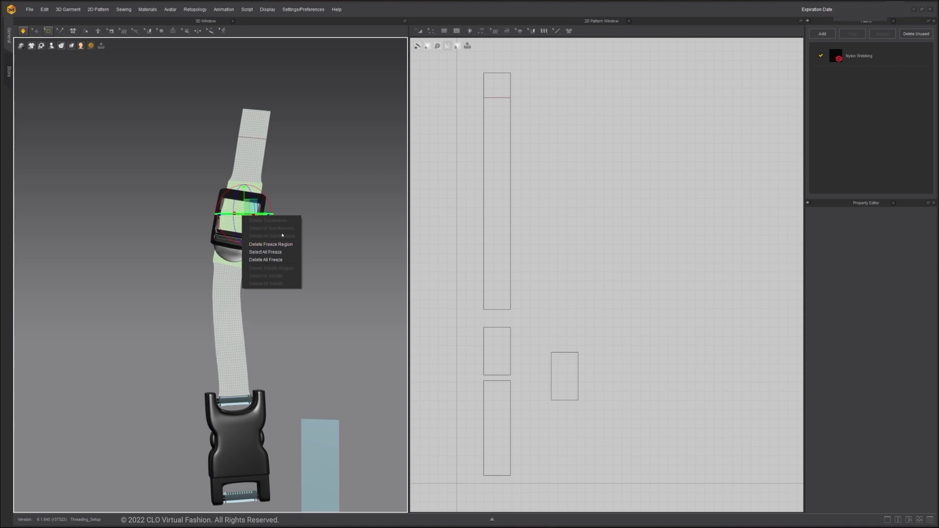
click(274, 260)
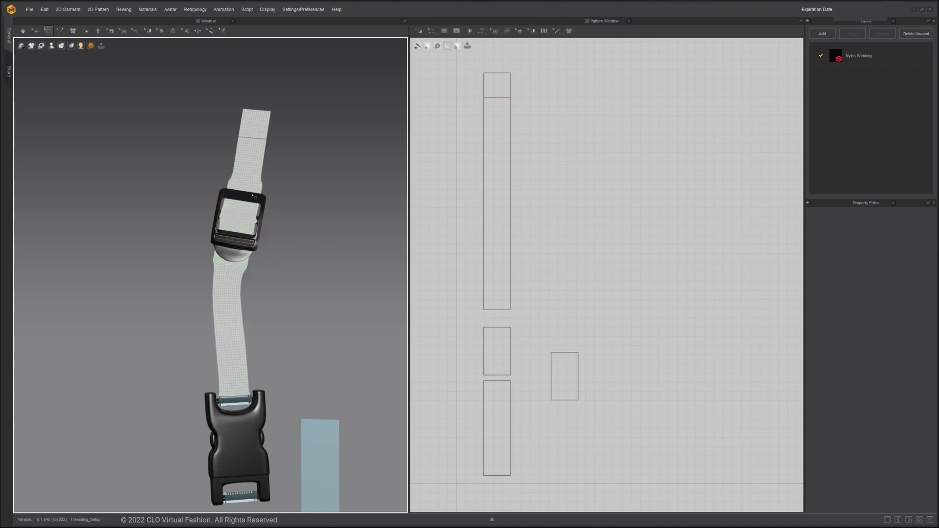
Set the merged strap's Shrinkage Weft to 100% and simulate it at the new width.
click(505, 219)
drag(891, 342, 913, 341)
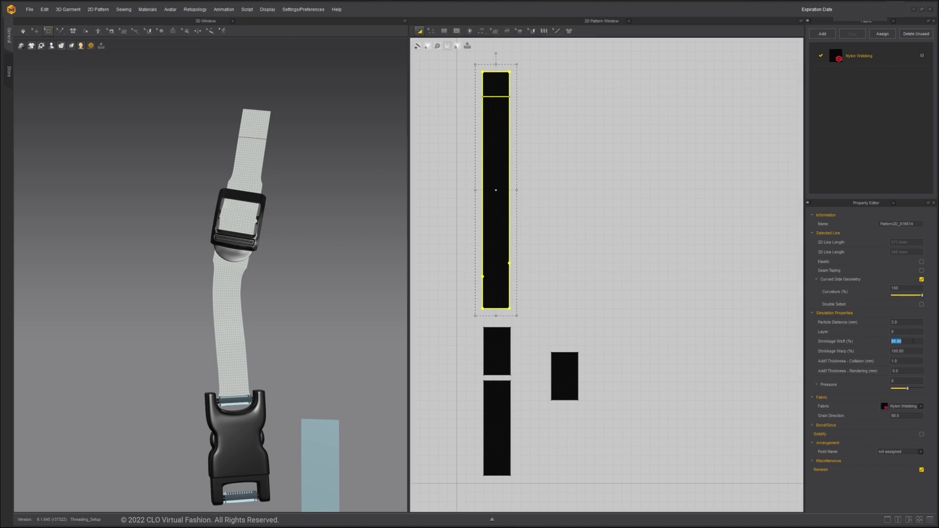
click(294, 169)
key(space)
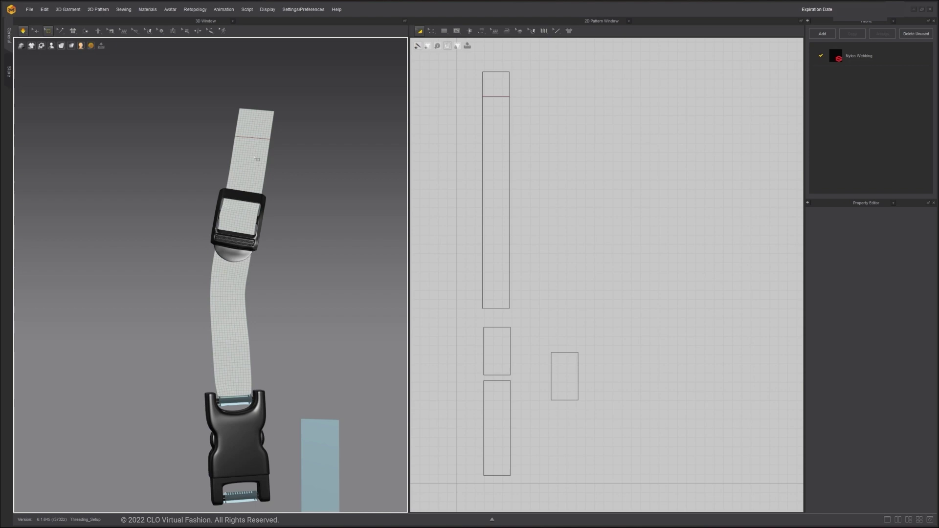
Pull the merged strap's free upper end upward during simulation to take up slack through the adjuster buckle.
drag(255, 145, 253, 132)
click(36, 32)
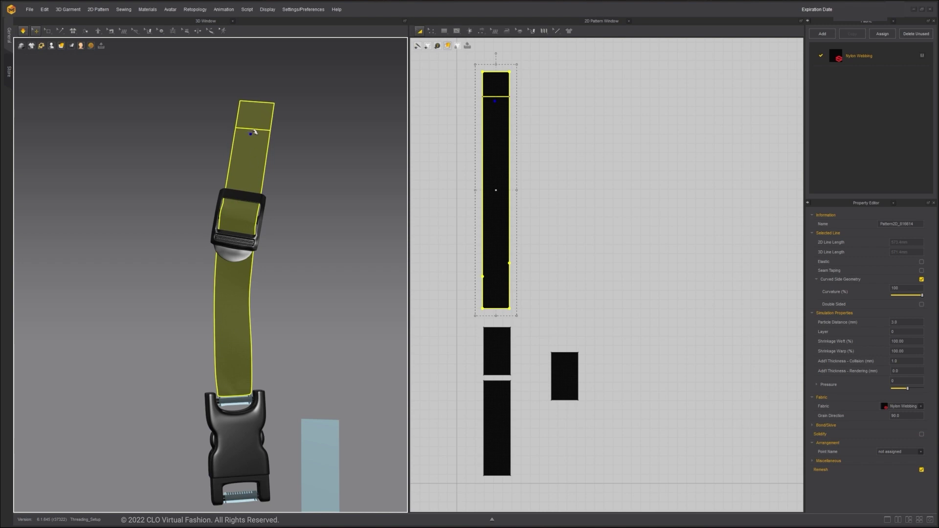
drag(253, 131, 253, 118)
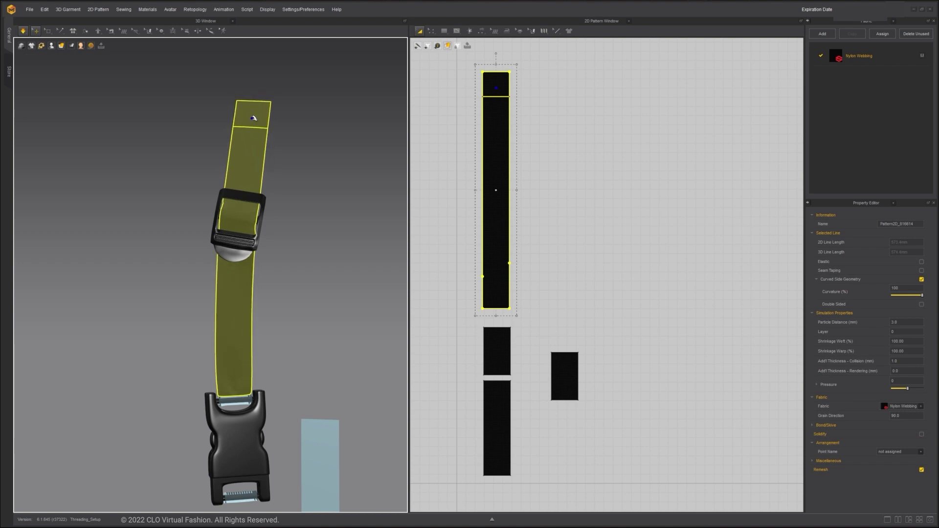
drag(247, 120, 247, 116)
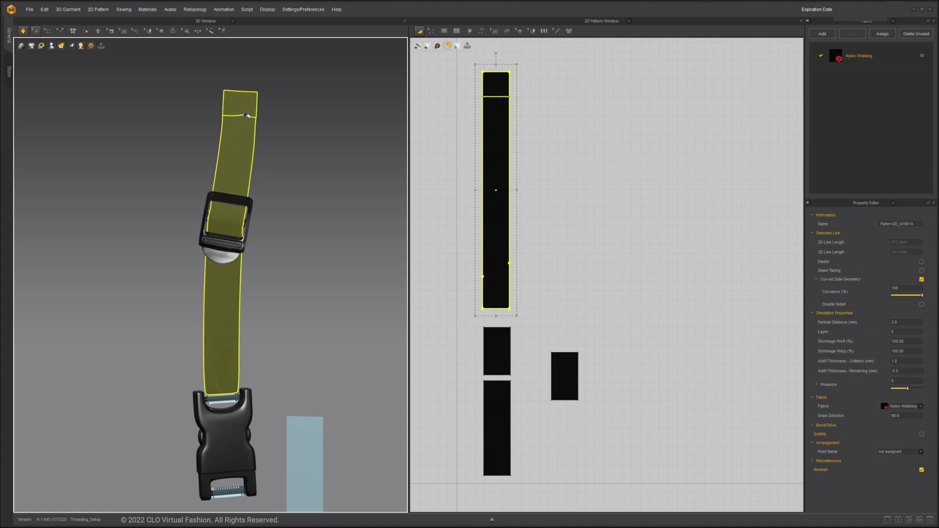
key(space)
Set the adjuster buckle's Skin Offset to 0.5 mm and simulate the strap against it.
click(236, 201)
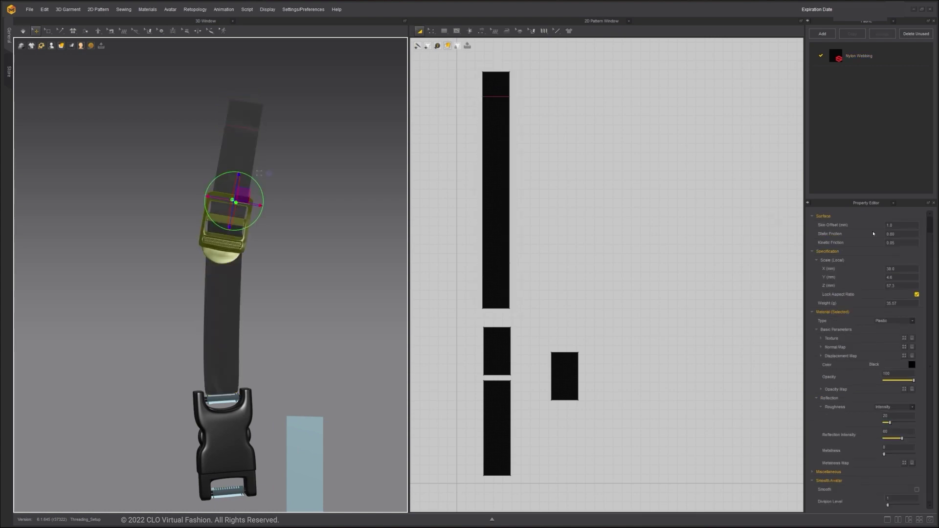
click(891, 225)
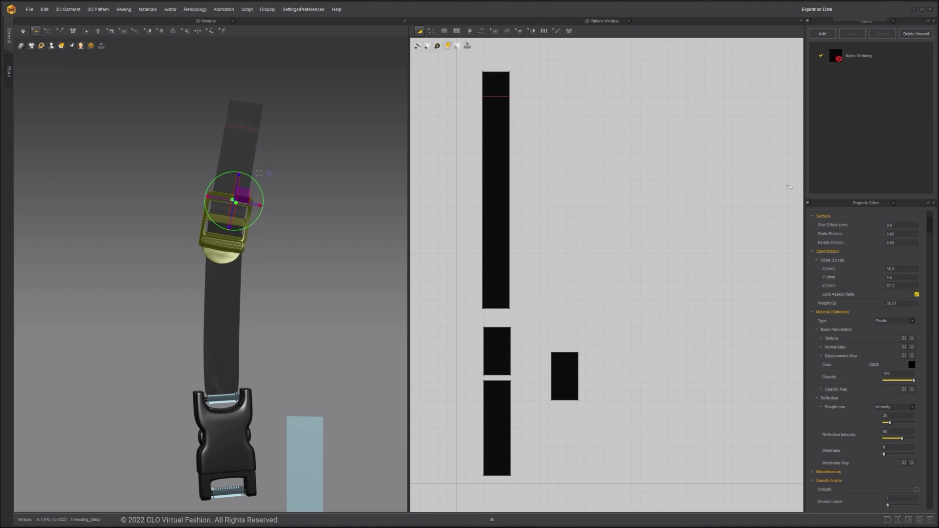
click(382, 192)
click(248, 126)
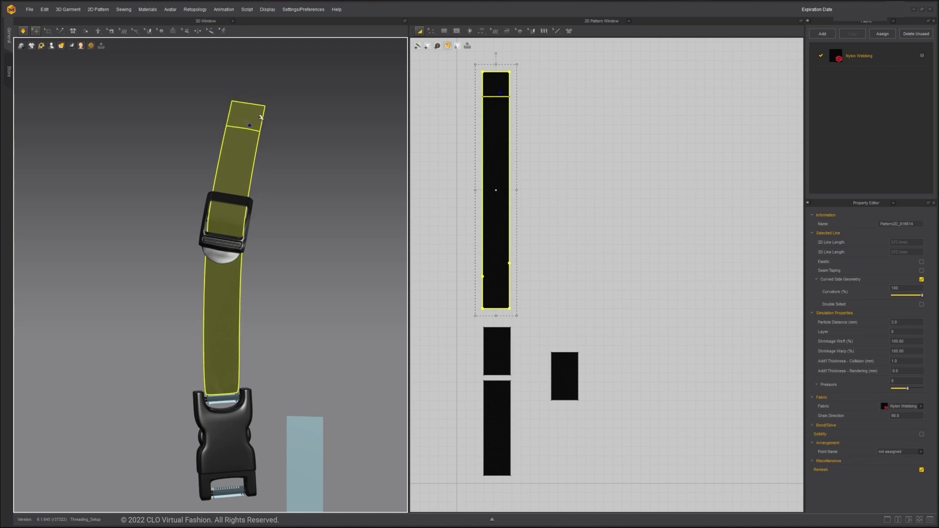
key(space)
Pin the internal line near the upper end of the merged strap in the 2D pattern.
click(50, 31)
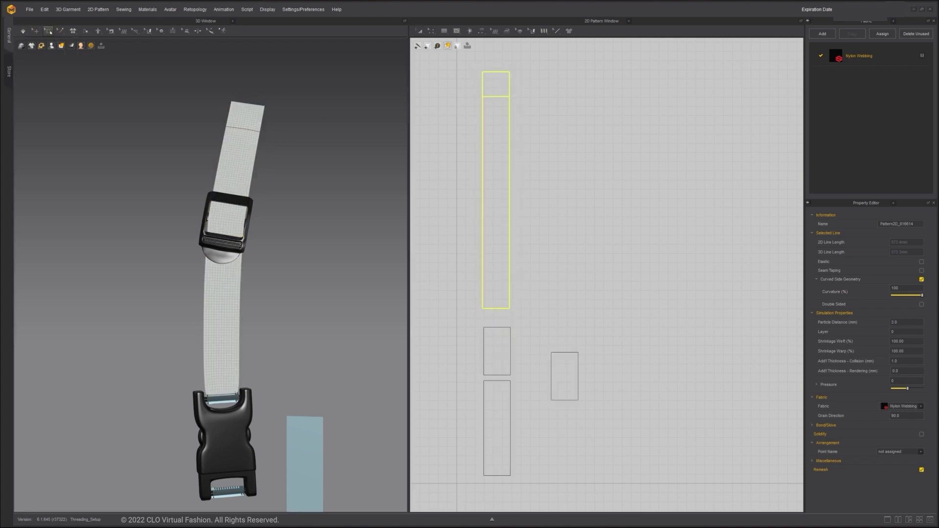
click(49, 31)
click(63, 74)
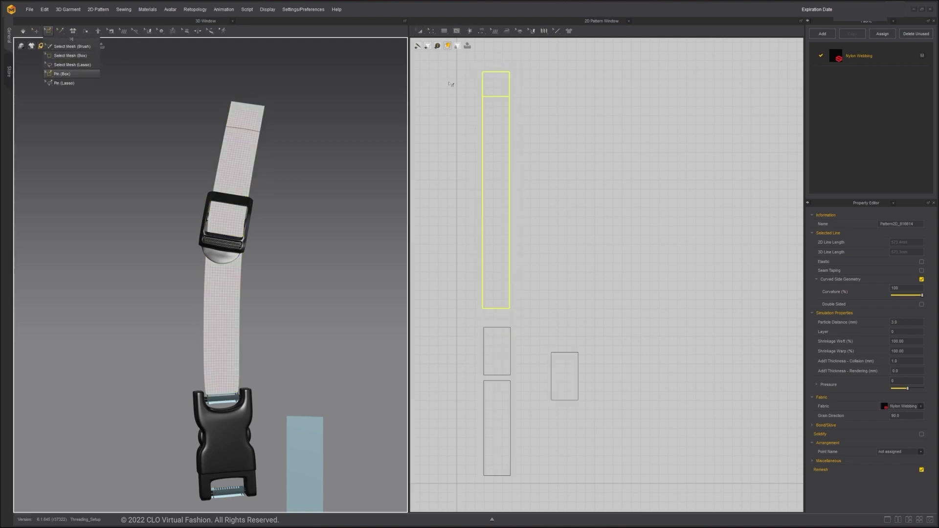
scroll(497, 98, up, 5)
middle_drag(497, 99, 517, 142)
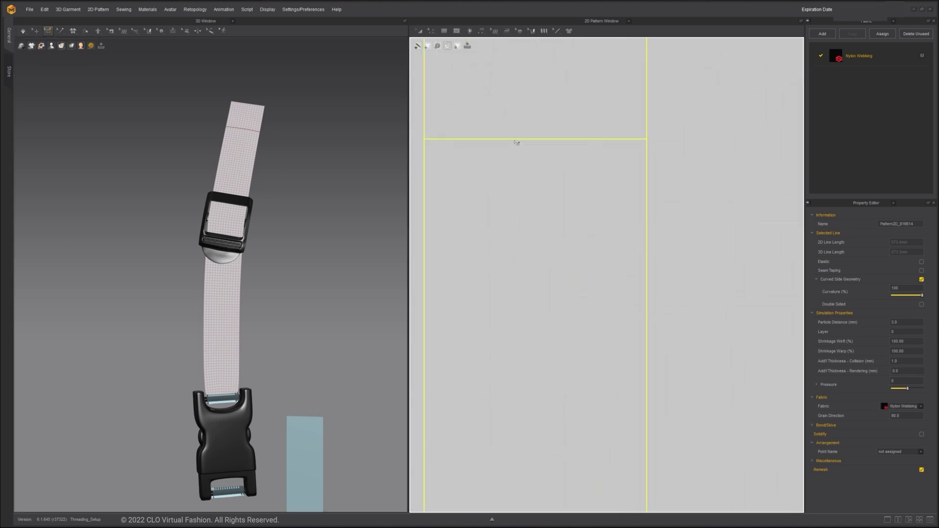
scroll(517, 142, up, 3)
scroll(518, 141, up, 1)
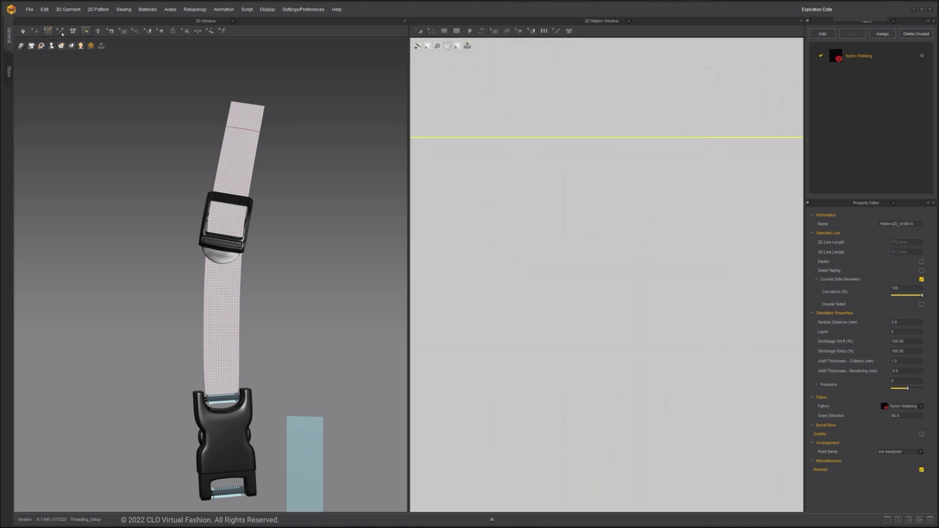
click(47, 35)
double_click(526, 138)
scroll(537, 143, down, 4)
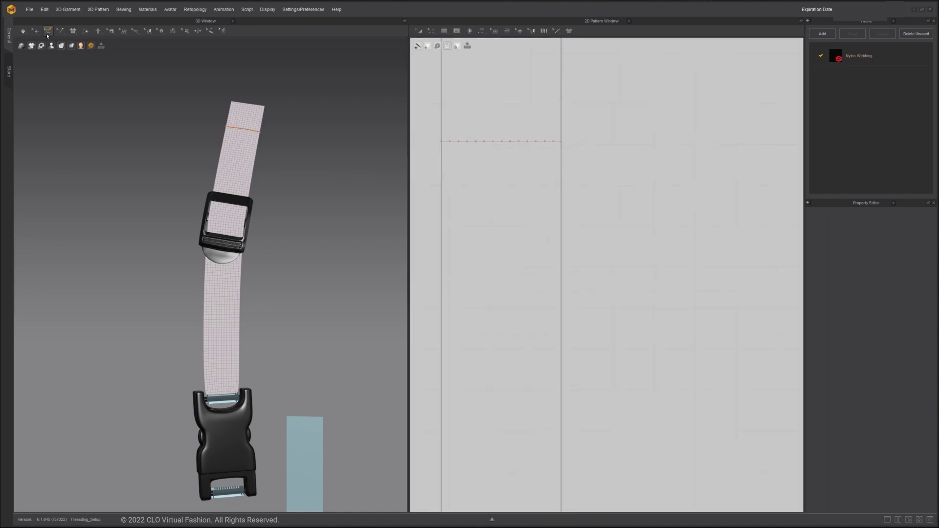
Simulate and pull the pinned line and free end of the merged strap upward to tighten it through the adjuster buckle.
key(space)
drag(252, 129, 252, 125)
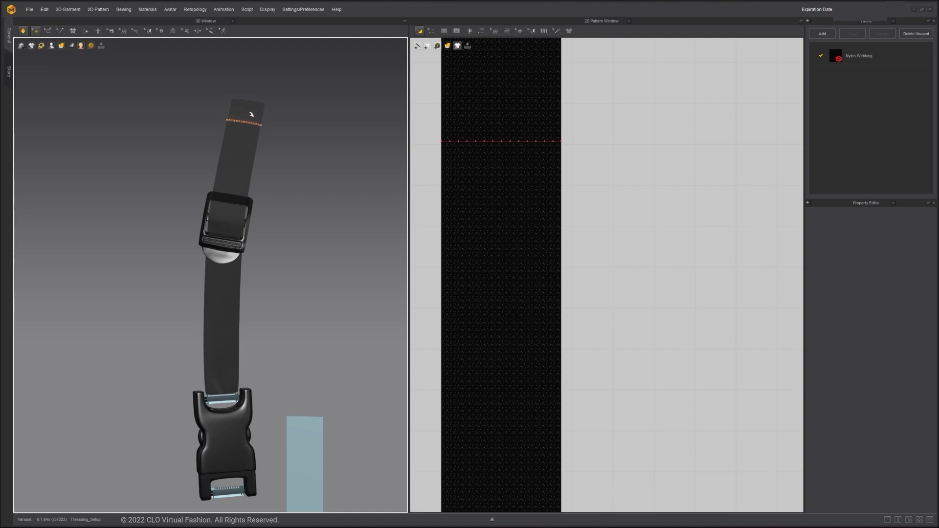
click(249, 122)
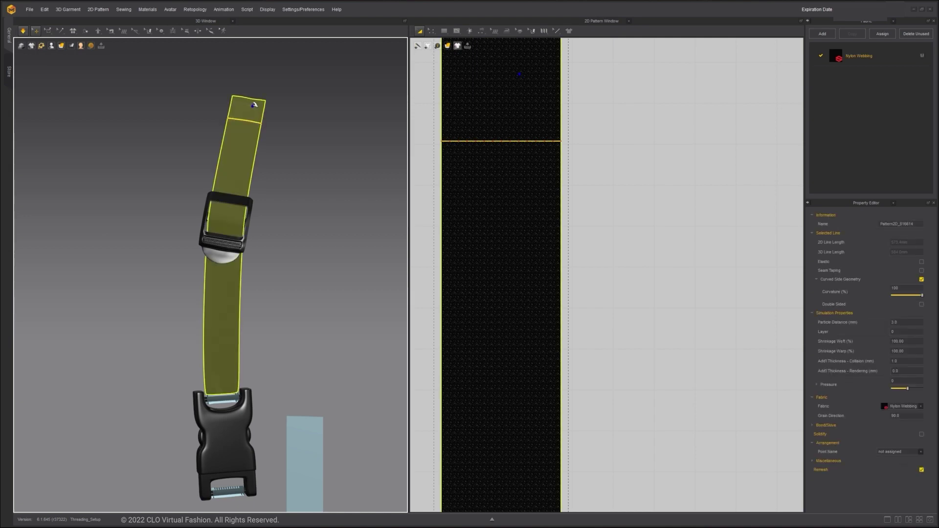
click(277, 133)
scroll(268, 187, down, 3)
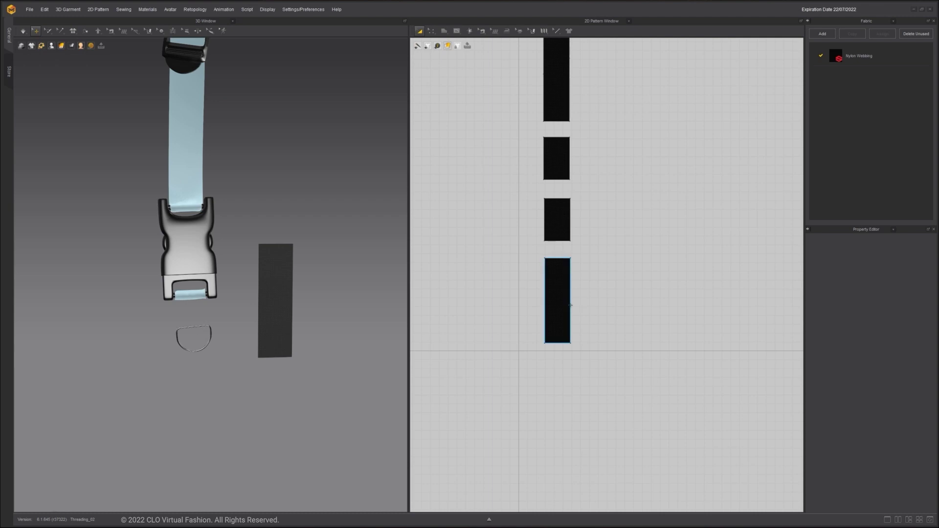
Draw a horizontal internal line across the middle of the lowest strap pattern piece.
click(563, 302)
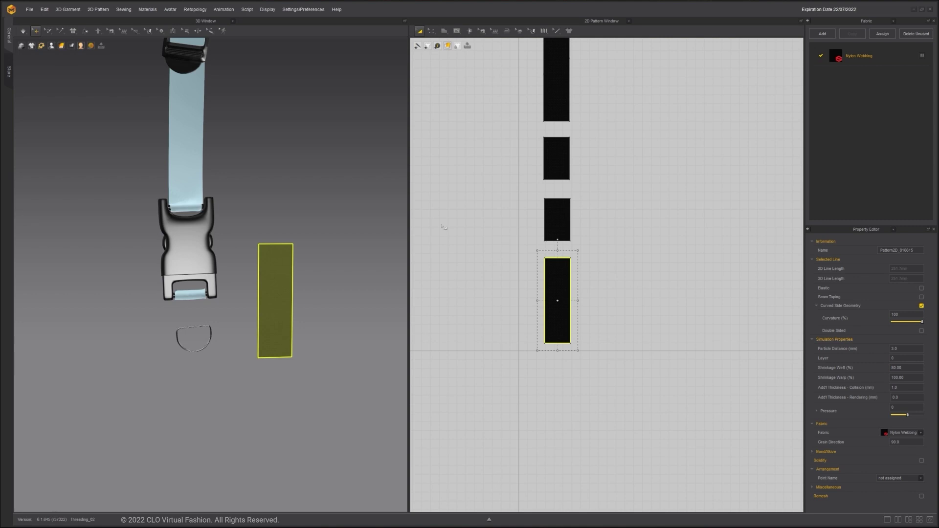
click(314, 227)
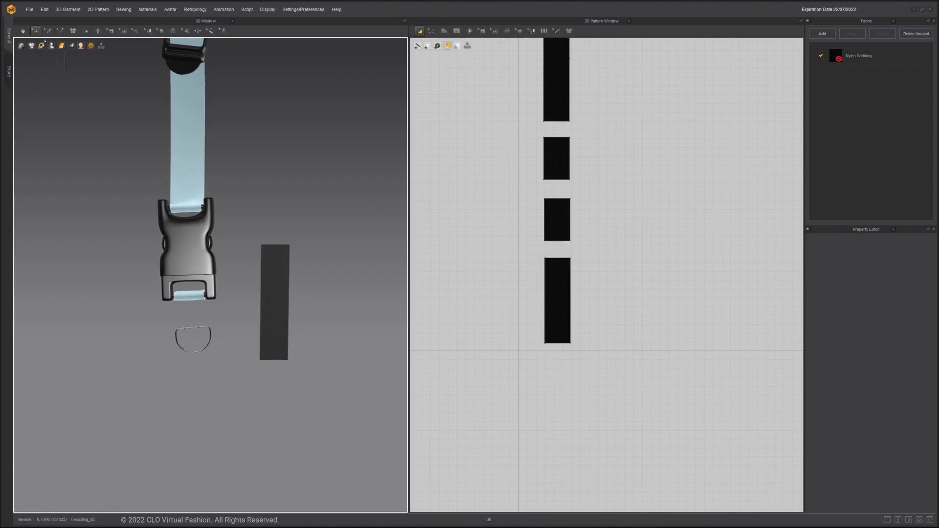
click(457, 31)
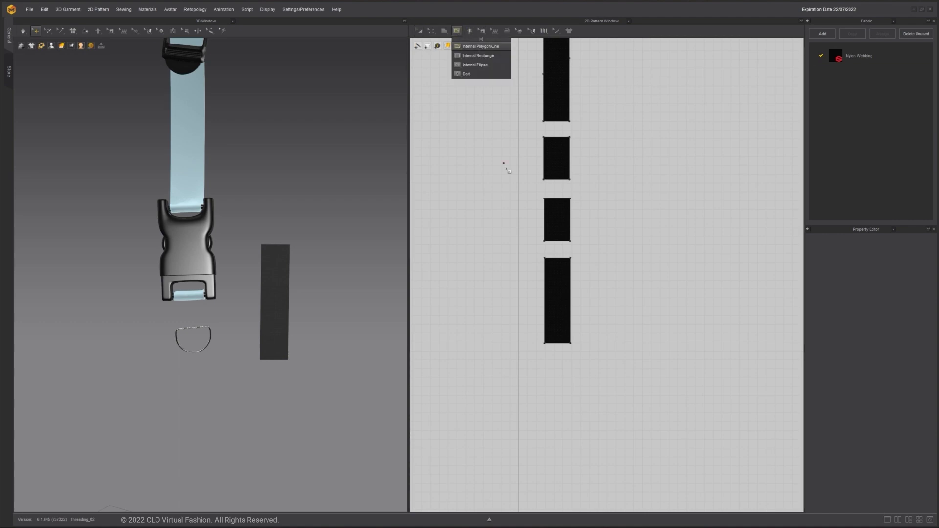
click(571, 300)
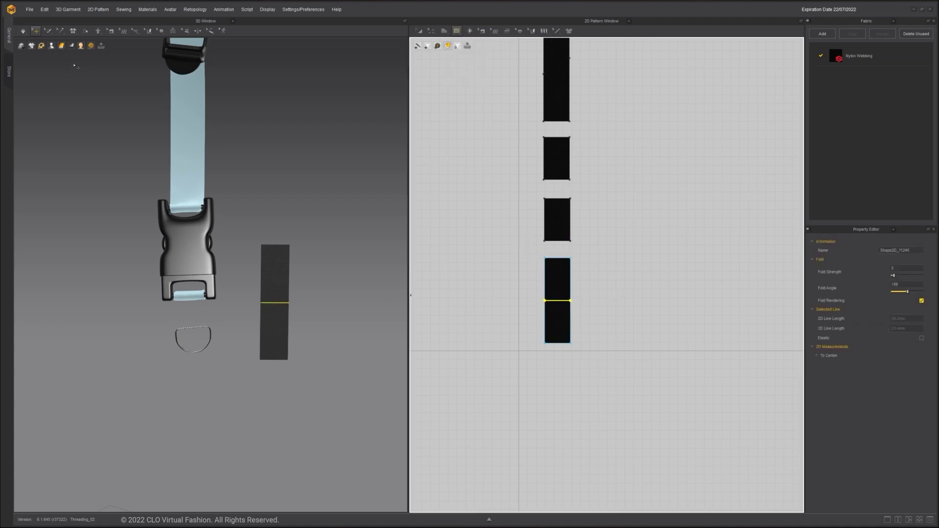
Fold the lower half of the strap piece upward along its middle line with Fold Arrangement.
click(86, 31)
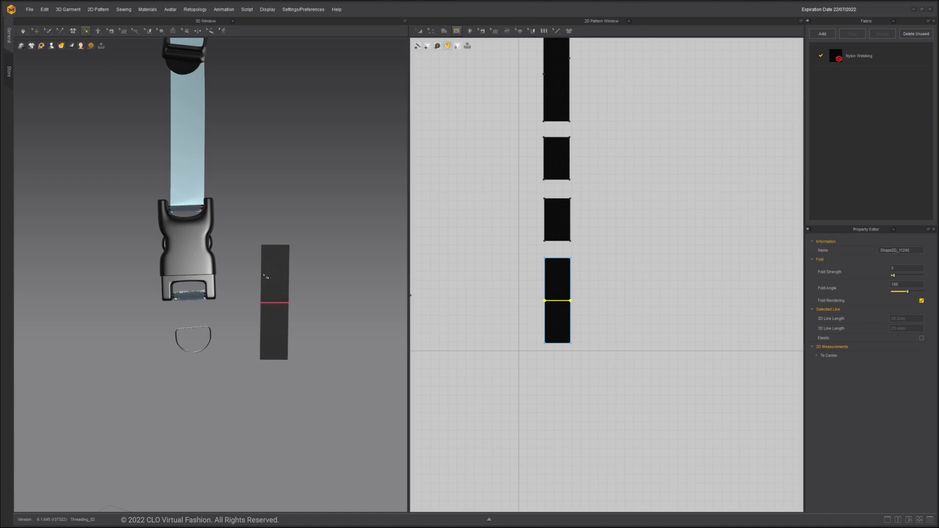
click(274, 308)
key(space)
right_drag(300, 332, 276, 319)
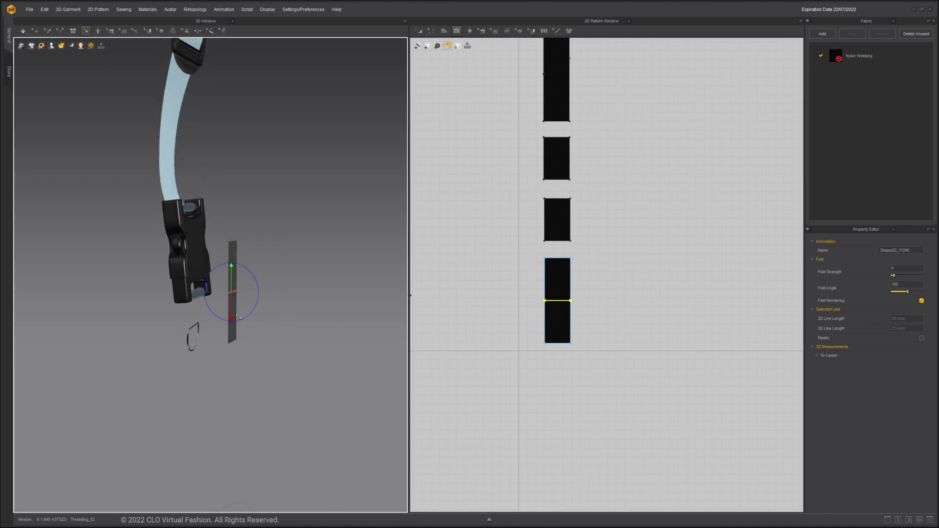
drag(238, 317, 242, 266)
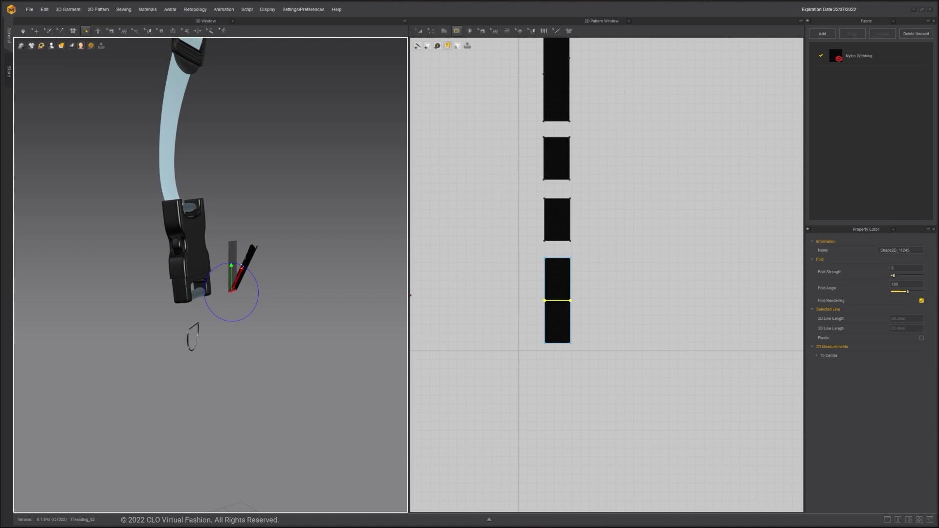
Place the folded strap piece below the side-release buckle so that its fold sits inside the D-ring.
right_drag(242, 269, 273, 279)
click(36, 31)
drag(273, 279, 201, 314)
middle_drag(202, 315, 363, 318)
right_drag(363, 318, 337, 321)
drag(344, 321, 341, 326)
right_drag(341, 327, 364, 325)
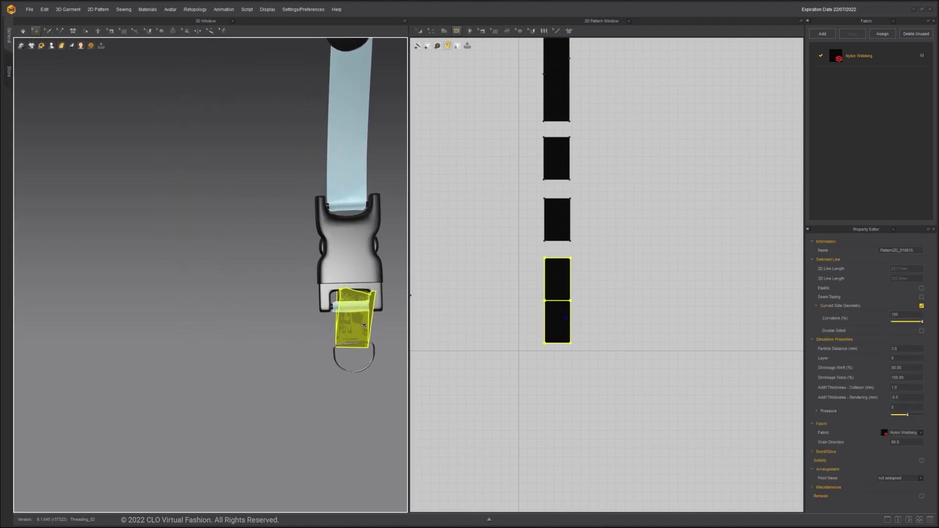
drag(364, 325, 376, 329)
right_drag(375, 329, 389, 299)
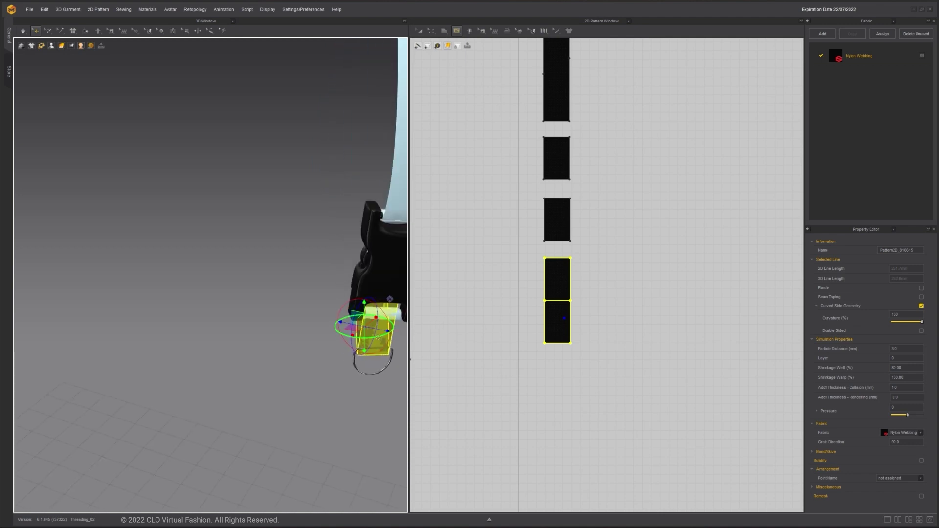
drag(378, 337, 384, 337)
key(2)
scroll(357, 313, up, 5)
middle_drag(362, 325, 216, 320)
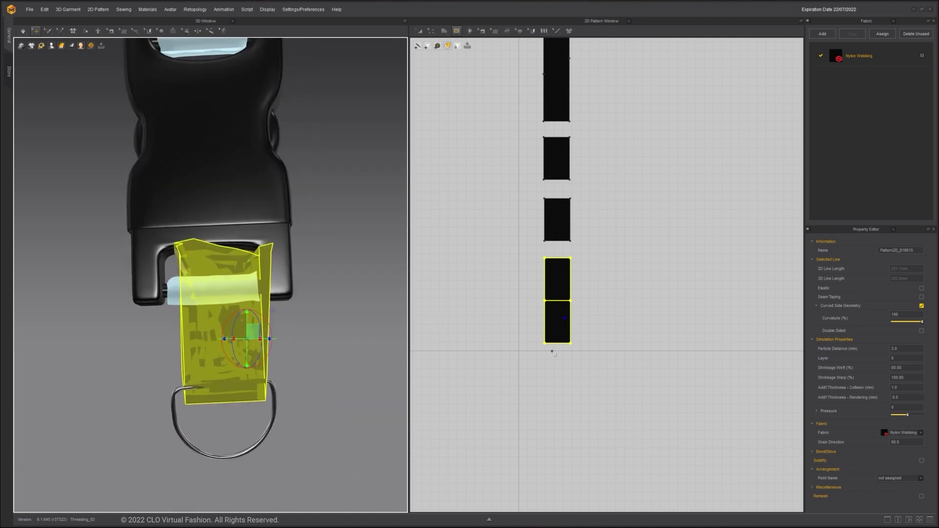
Shorten the D-ring strap piece by moving both of its short edges toward the fold line.
key(z)
click(494, 303)
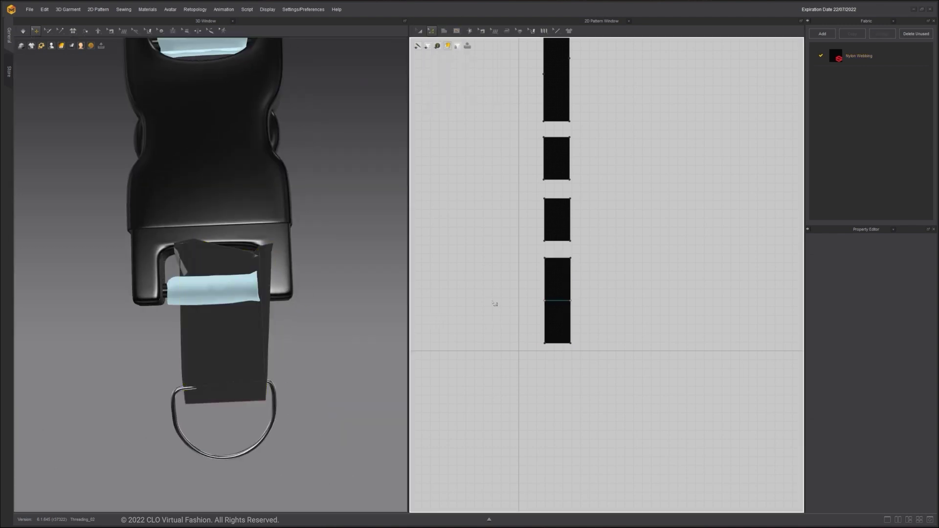
click(555, 343)
drag(559, 315, 558, 314)
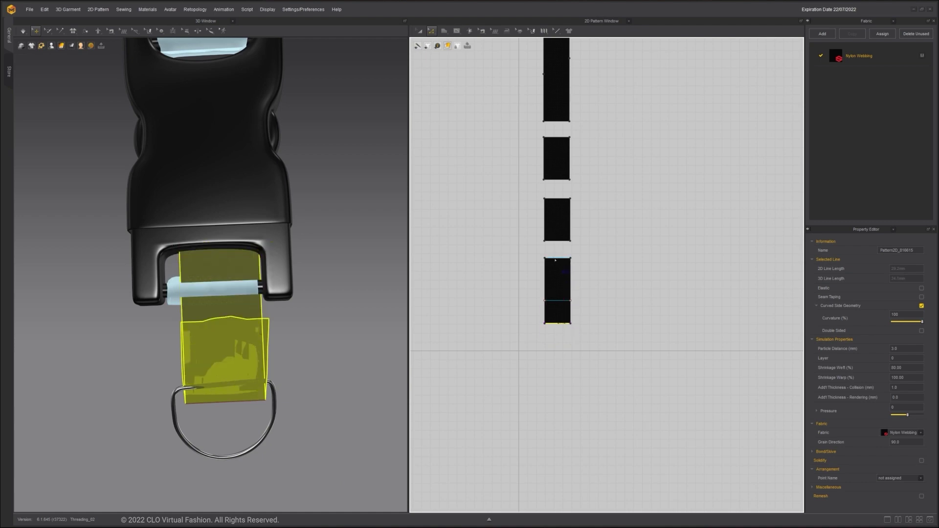
drag(556, 266, 557, 278)
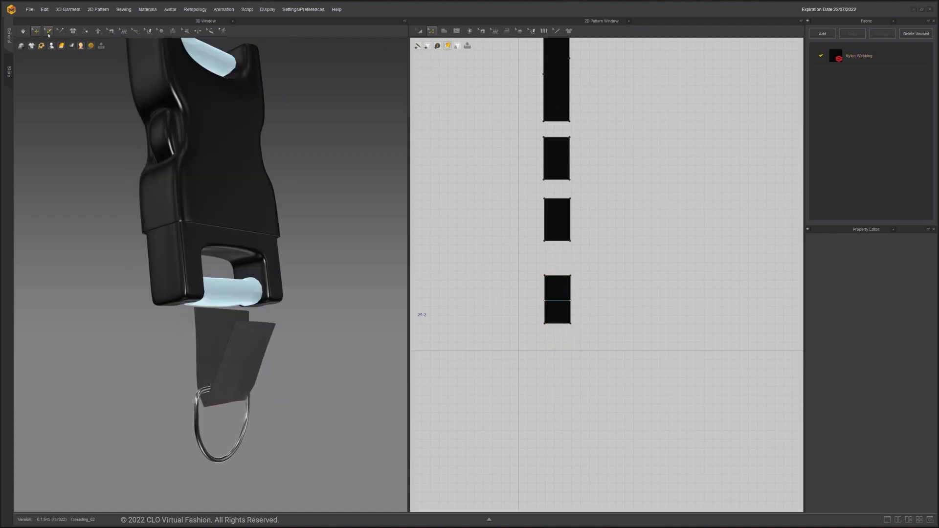
Pin the fold line of the D-ring strap piece.
mouse_move(50, 34)
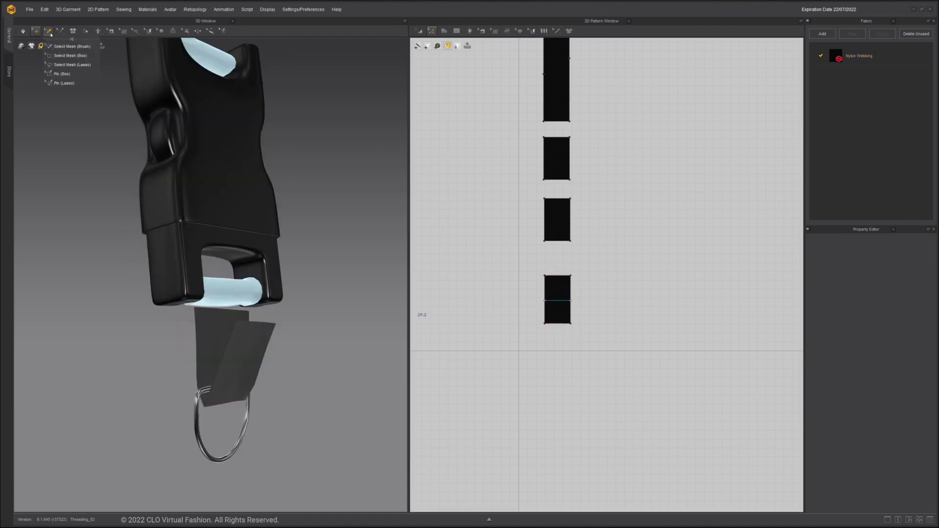
click(62, 74)
scroll(564, 321, up, 3)
scroll(564, 321, up, 5)
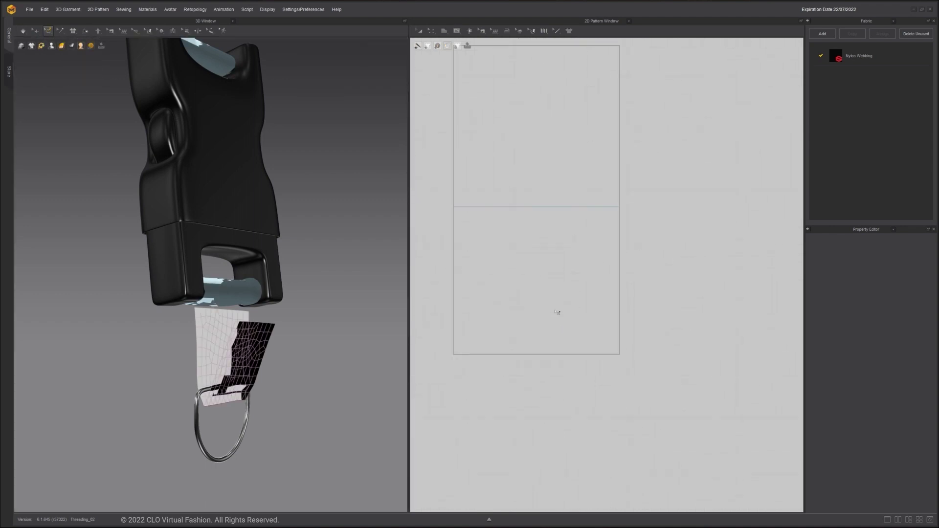
click(503, 208)
Simulate the D-ring strap and move its pinned fold line up against the straight bar of the D-ring.
right_drag(282, 316, 215, 313)
click(36, 31)
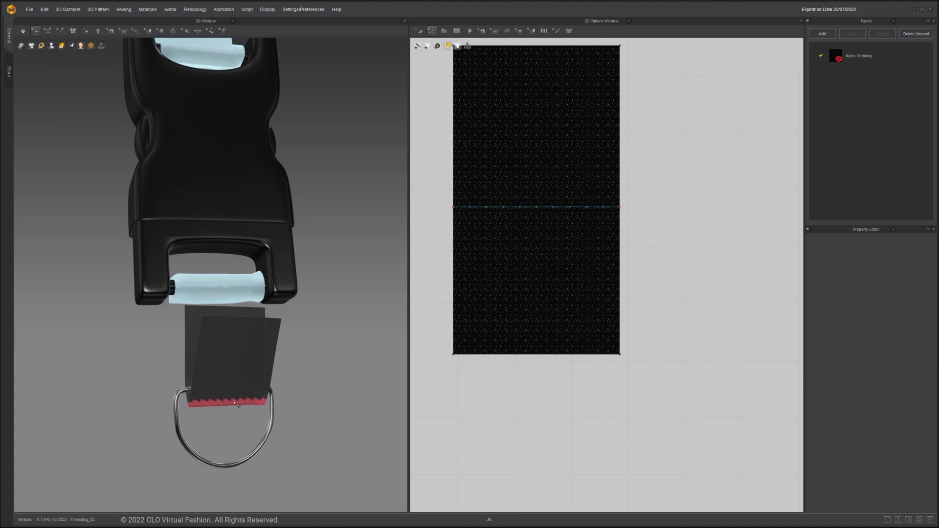
key(space)
drag(232, 403, 231, 394)
right_drag(231, 394, 187, 395)
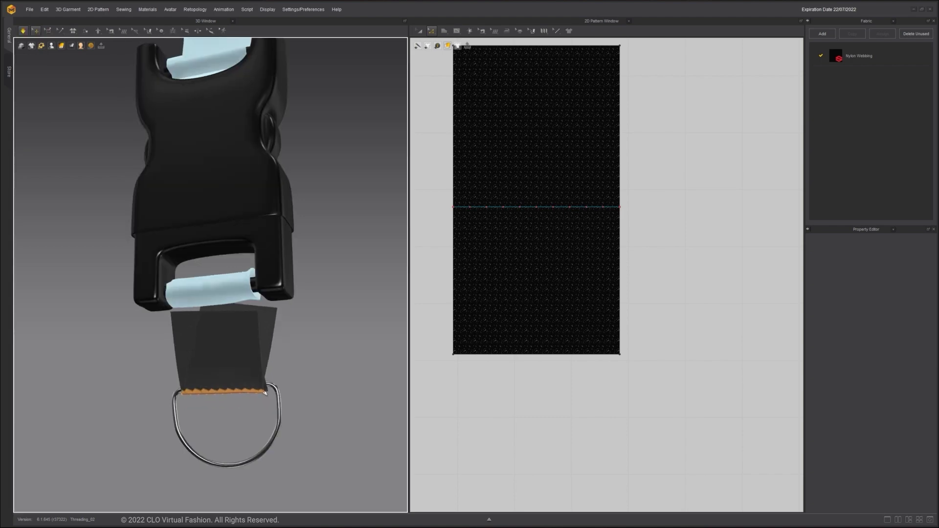
click(267, 394)
click(186, 394)
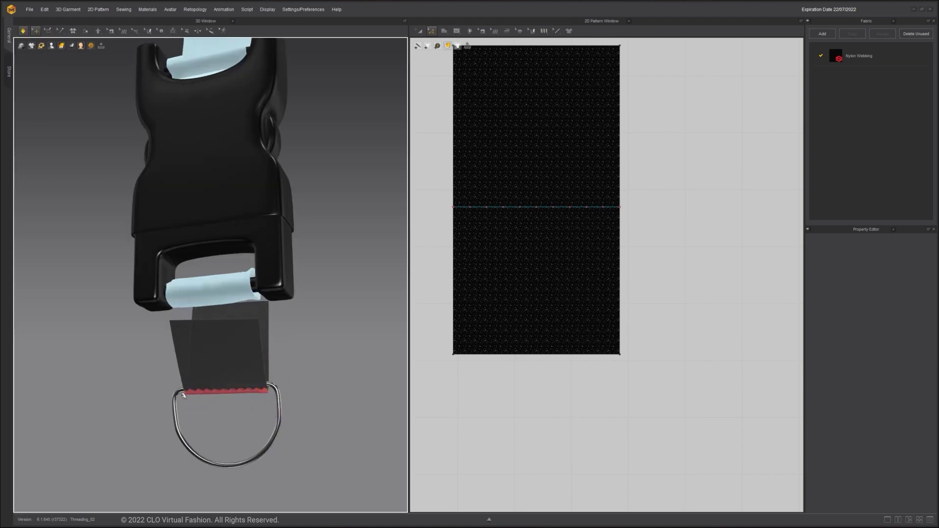
key(space)
Offset the D-ring strap's fold line as internal lines 5 mm to each side, using Reverse Direction for the lower one.
click(628, 279)
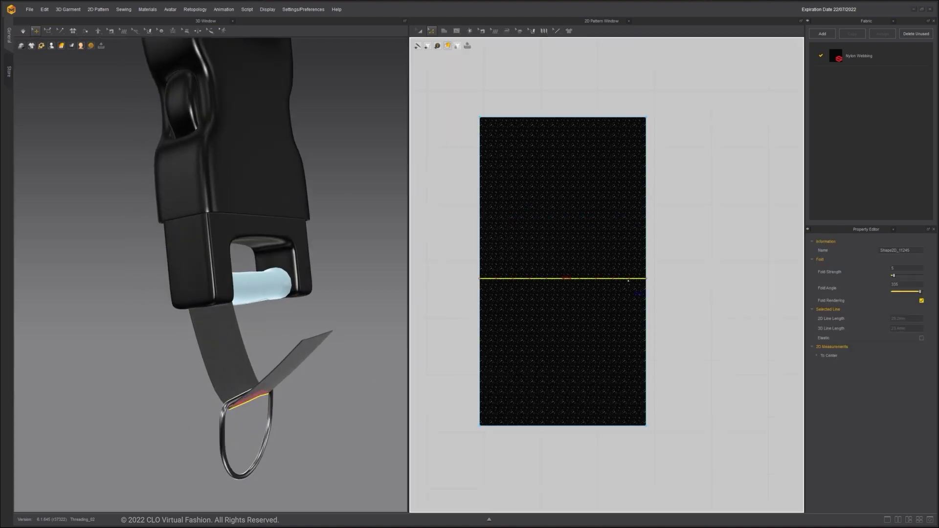
right_click(628, 280)
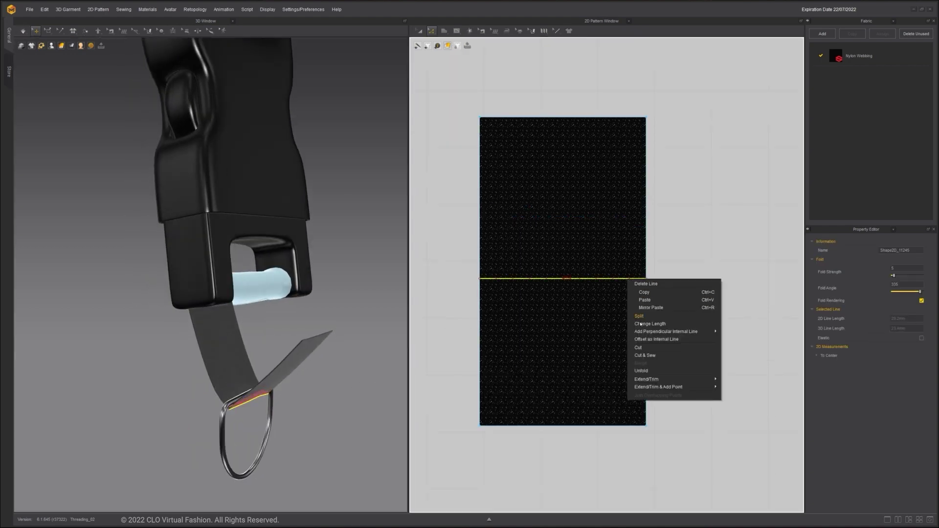
click(676, 339)
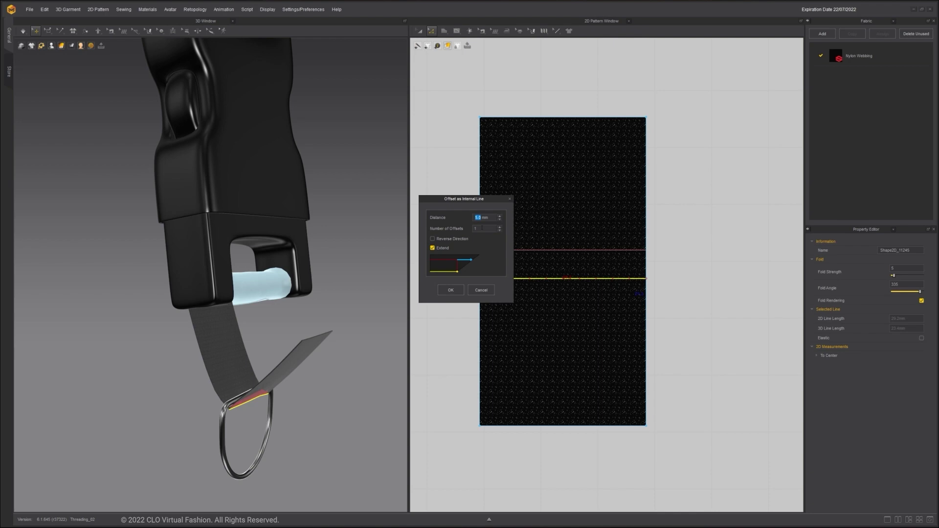
click(451, 290)
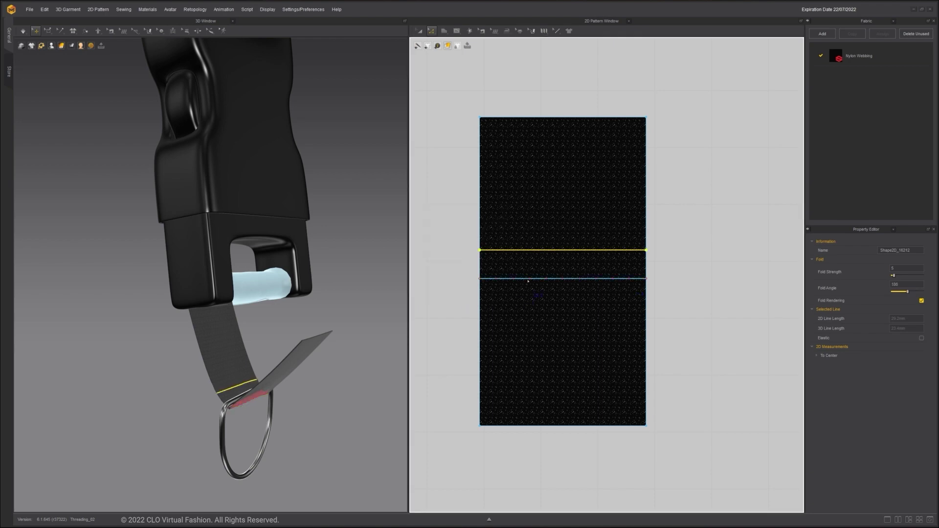
right_click(530, 280)
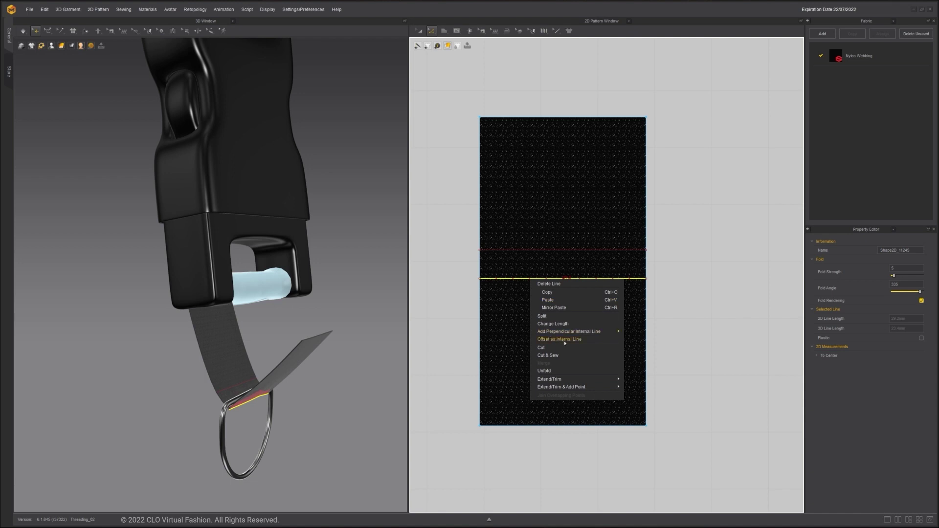
click(569, 342)
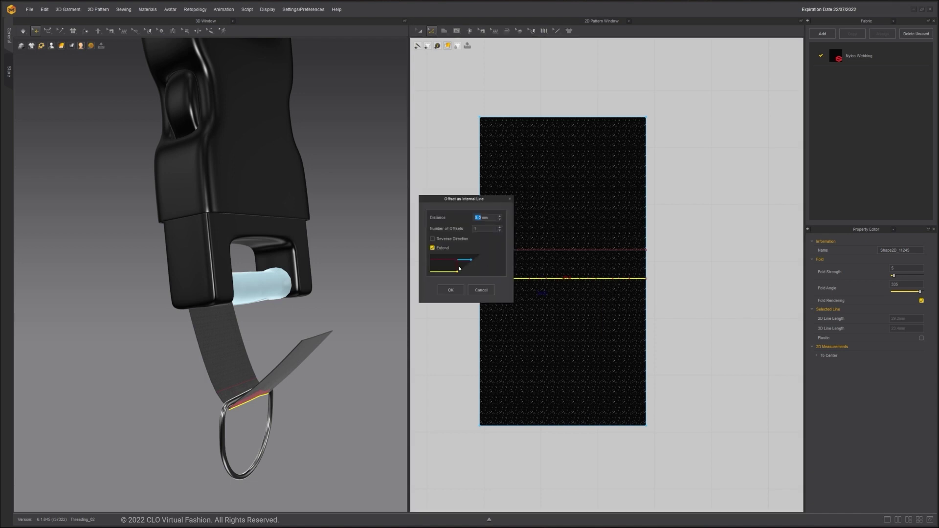
click(439, 240)
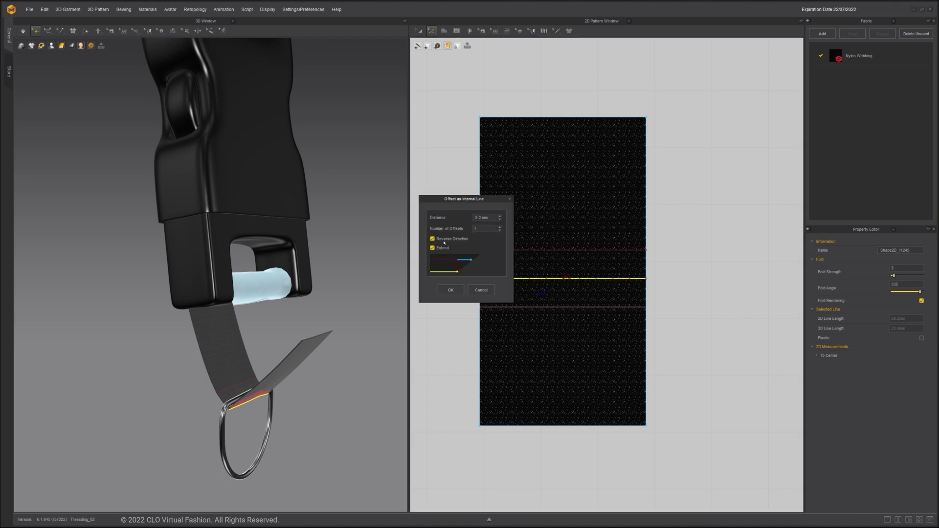
click(451, 291)
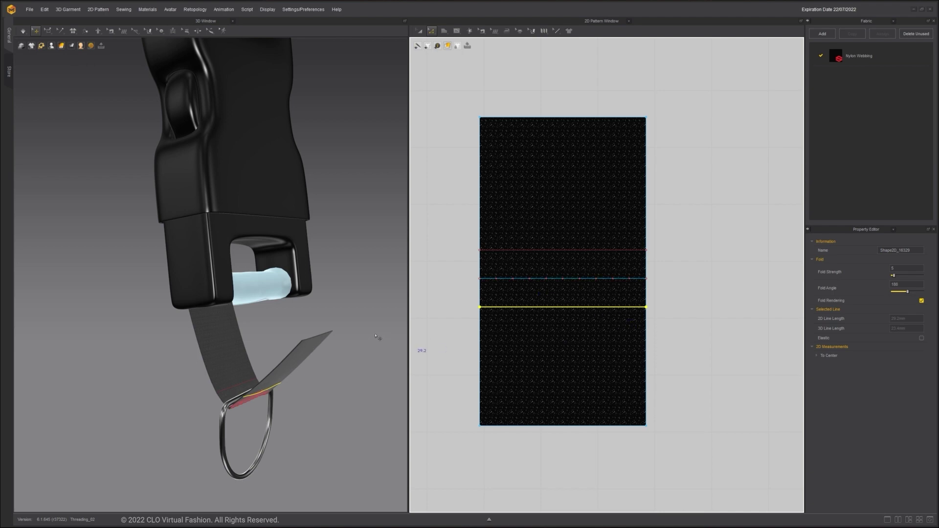
Sew the two internal lines on either side of the D-ring strap's fold line to each other with Segment Sewing.
click(482, 30)
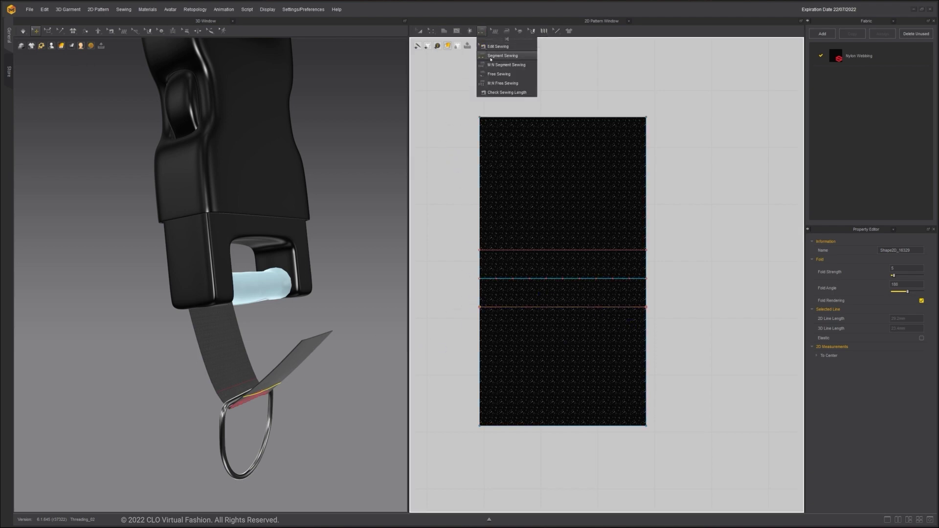
click(489, 59)
click(504, 251)
click(511, 306)
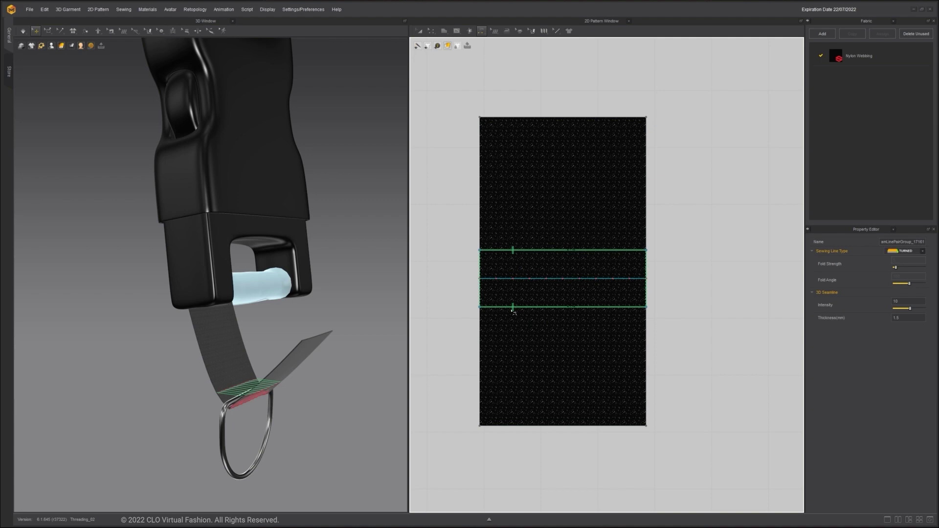
Simulate the D-ring strap so its new seam closes around the D-ring's straight bar.
right_drag(349, 316, 374, 320)
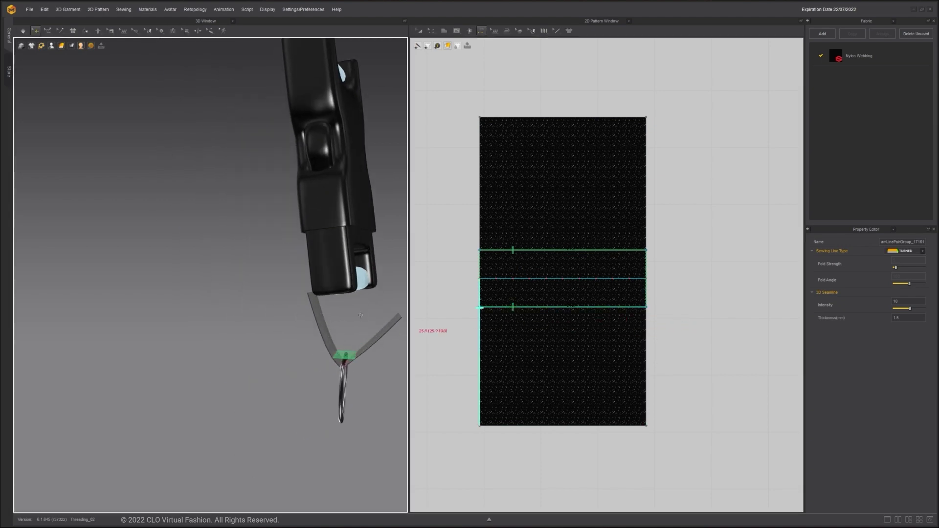
scroll(359, 323, up, 3)
click(377, 353)
right_drag(378, 353, 261, 422)
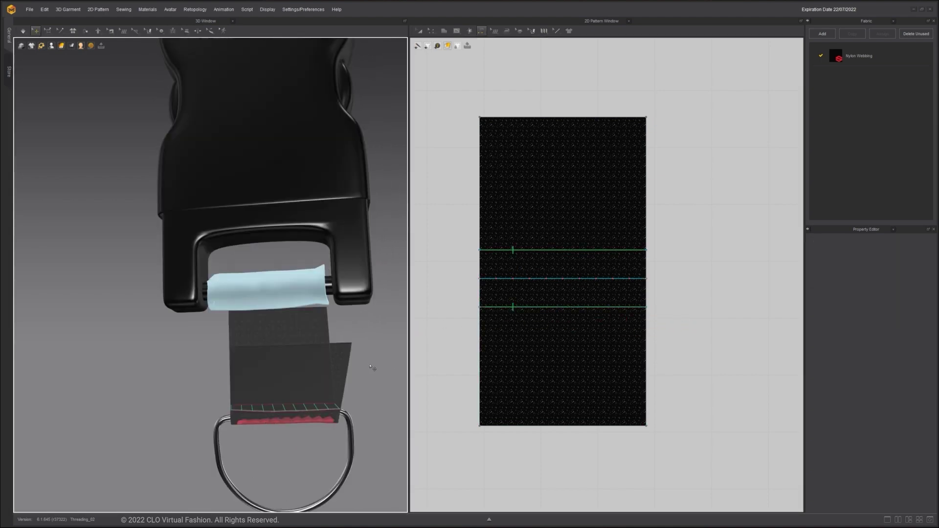
key(space)
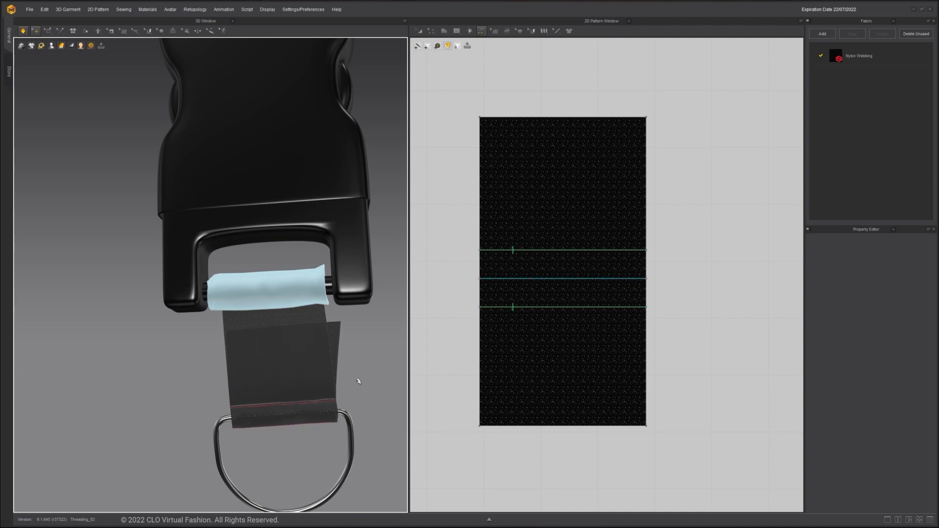
click(309, 376)
key(space)
Select the D-ring strap and set its Shrinkage Weft to 90% while the simulation runs.
key(a)
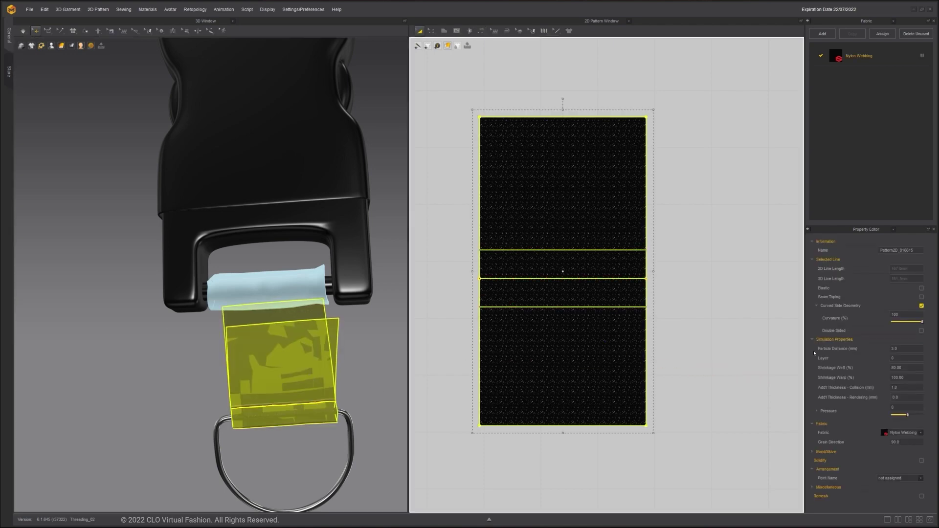
click(916, 369)
click(115, 109)
key(space)
click(597, 220)
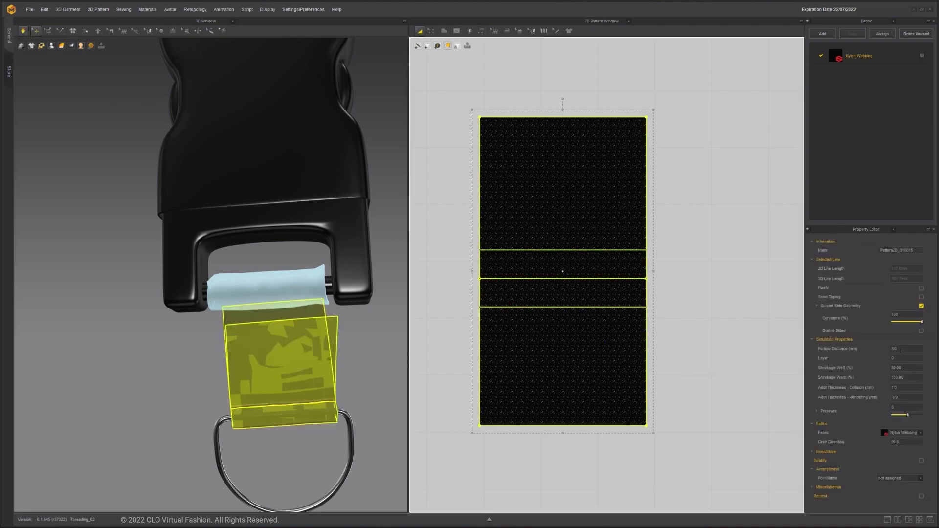
click(910, 367)
text(90)
key(Return)
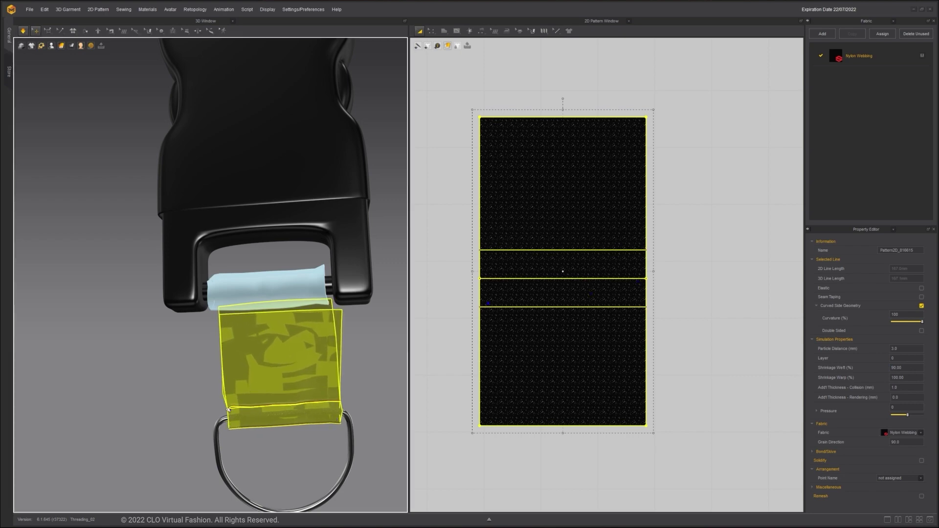
Raise the D-ring strap's Shrinkage Weft to 100% and stop the simulation once it has settled.
click(902, 367)
text(100)
key(Return)
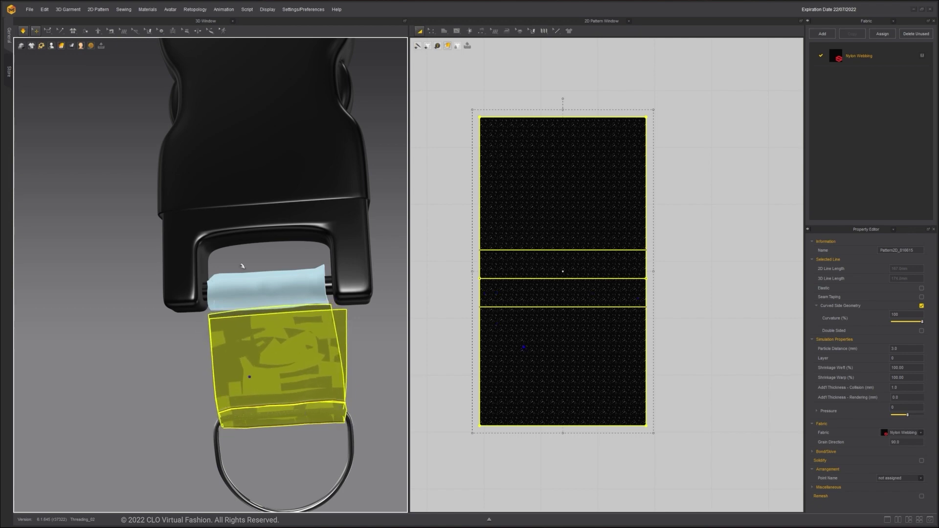
key(space)
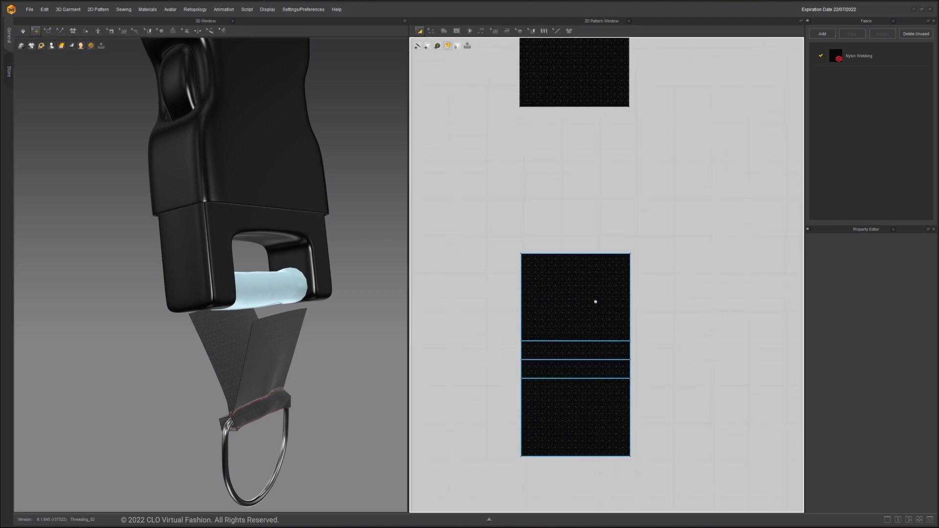
Segment-sew the lower edge of the strap piece above to the upper edge of the D-ring strap piece.
click(481, 31)
click(504, 56)
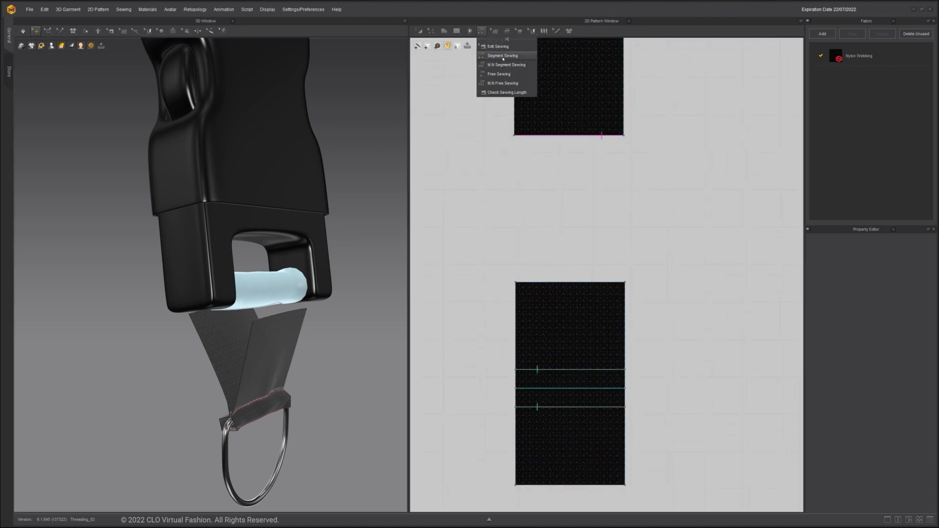
click(541, 135)
click(543, 285)
right_drag(336, 313, 376, 326)
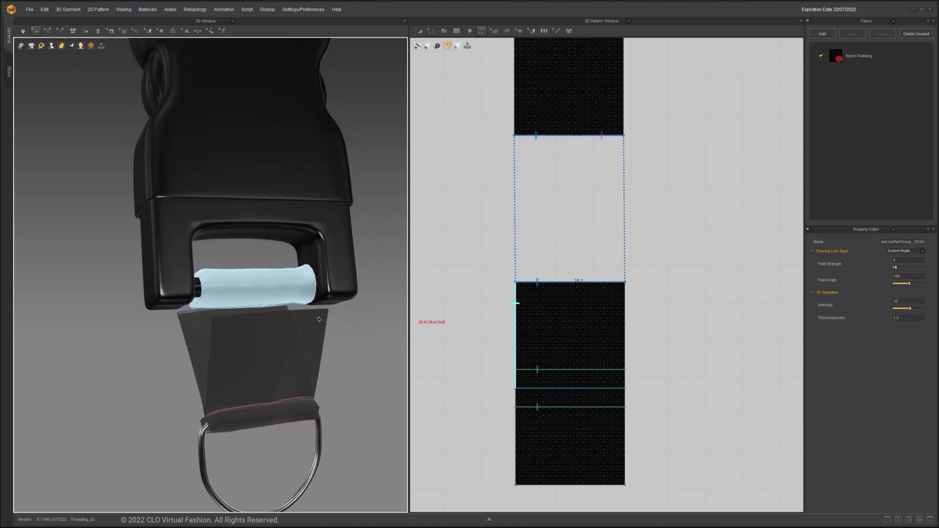
Simulate the sewn strap pieces so the D-ring strap is drawn up to the webbing at the buckle.
key(a)
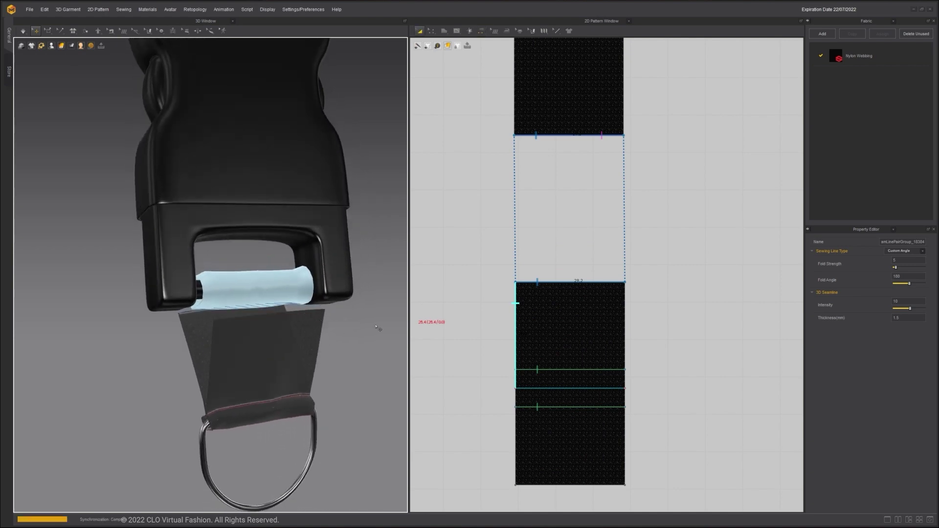
key(space)
mouse_move(338, 331)
right_down()
mouse_move(320, 330)
mouse_move(356, 331)
right_up()
key(b)
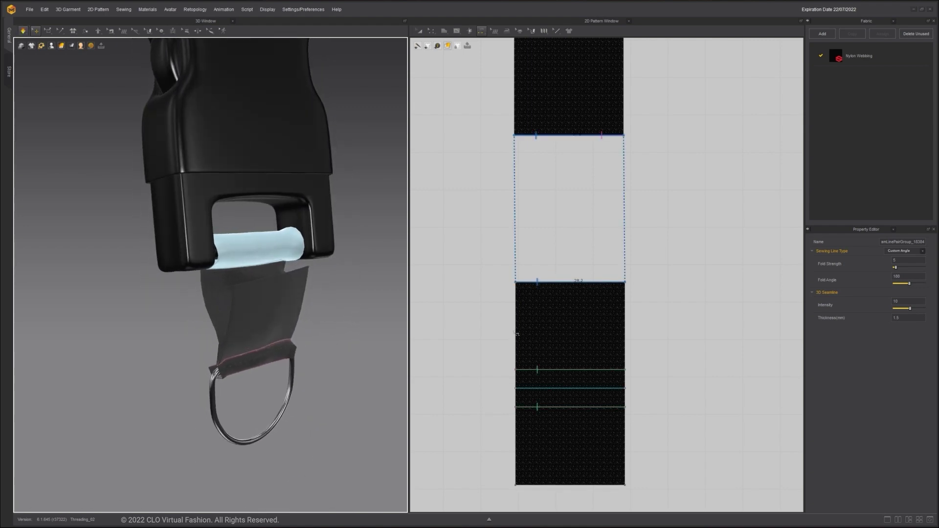
key(space)
Shorten the free end of the D-ring strap by moving its lower edge slightly toward the fold line.
click(431, 31)
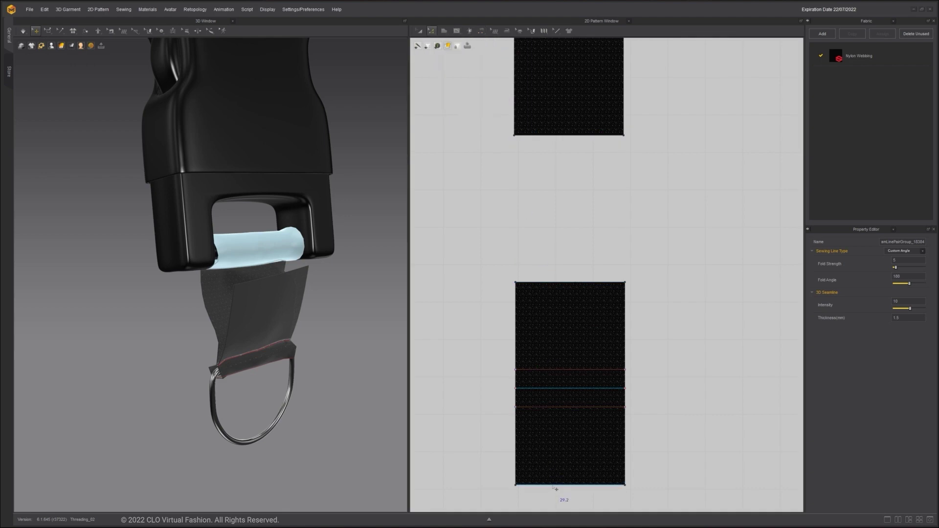
drag(554, 486, 556, 476)
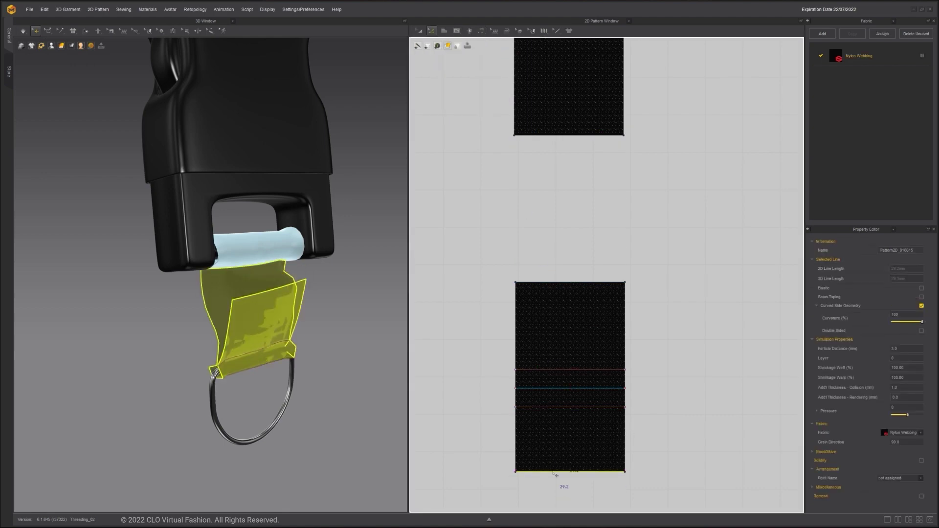
right_drag(368, 425, 311, 419)
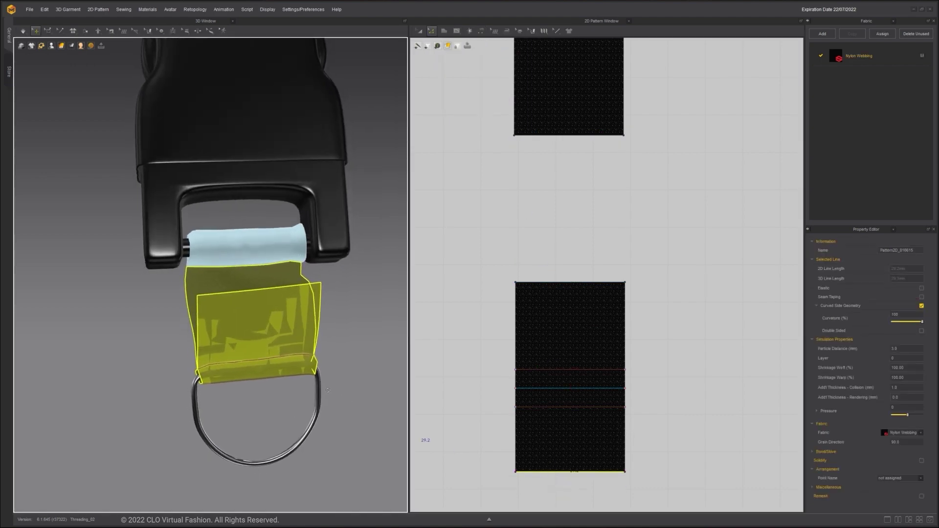
Display the line lengths on the D-ring strap in the 2D pattern.
key(shift+z)
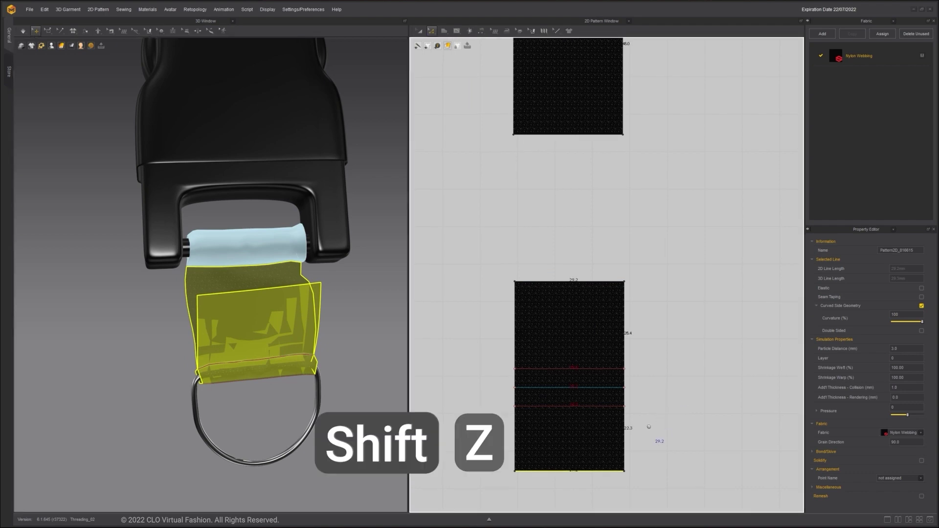
middle_drag(648, 428, 629, 363)
scroll(628, 377, up, 3)
right_drag(609, 377, 621, 385)
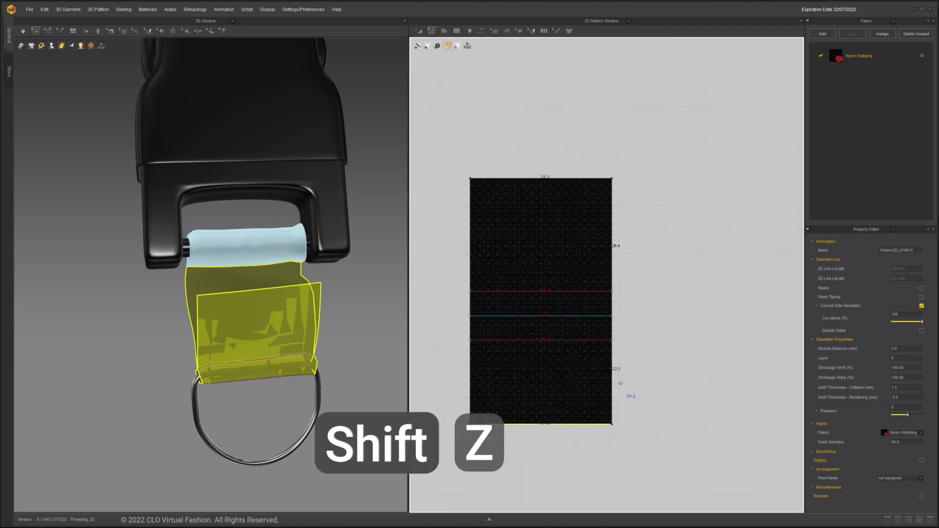
Add points on the pattern outline at both fold-offset lines using Extend/Trim & Add Point to Pattern Outline.
click(590, 293)
shift+click(584, 340)
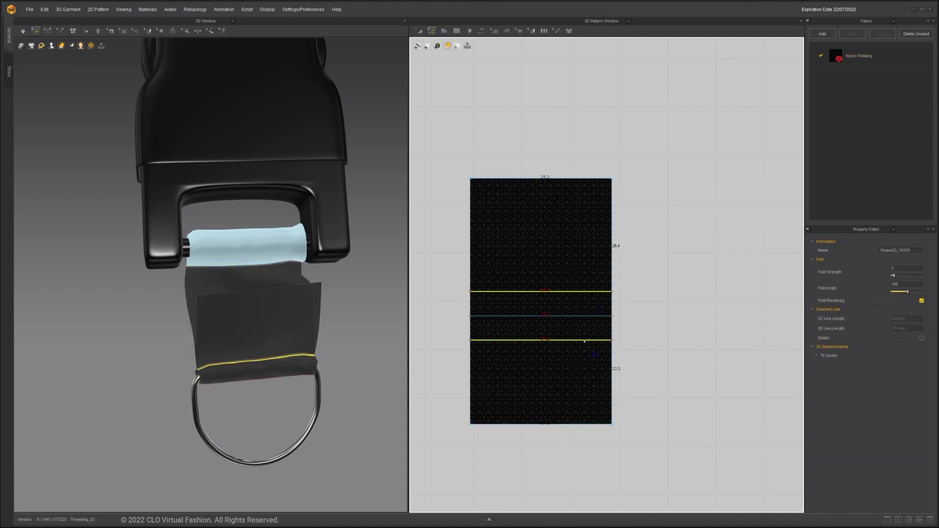
right_click(585, 341)
mouse_move(627, 434)
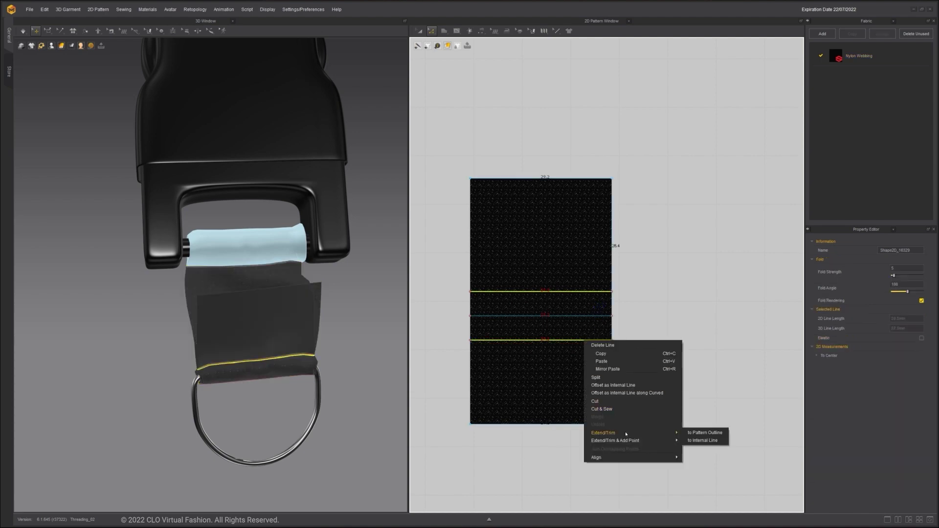
click(704, 441)
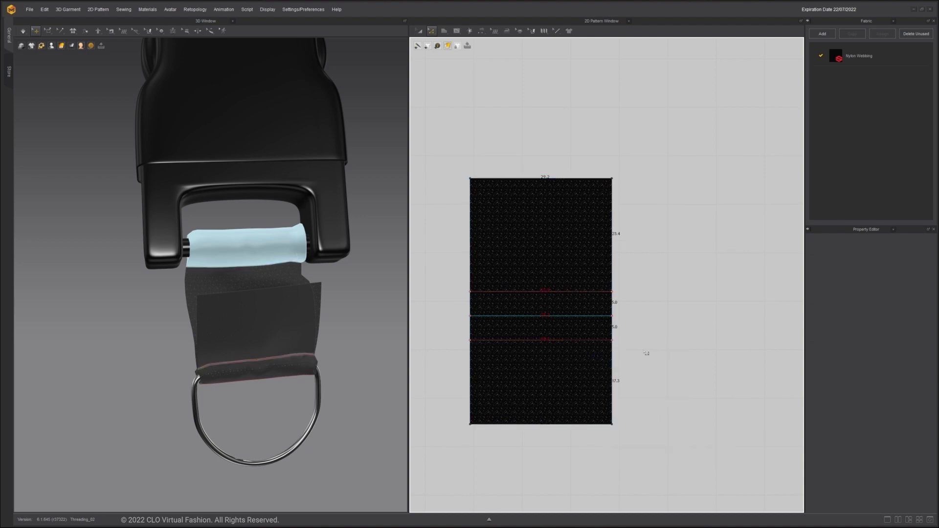
Offset the upper fold-side line as an internal line 17.3 mm toward the sewn edge, matching the free end's length, with Reverse Direction off.
click(613, 363)
click(621, 359)
click(617, 365)
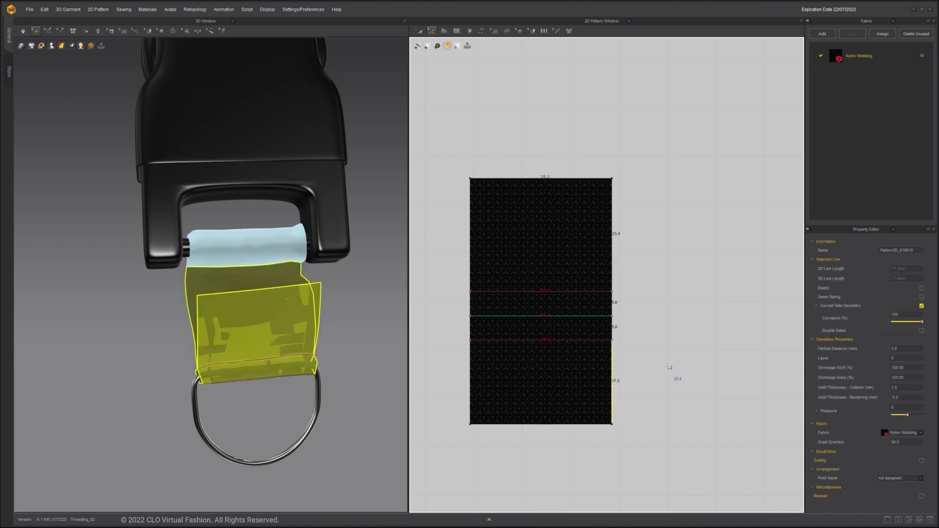
click(560, 292)
right_click(560, 292)
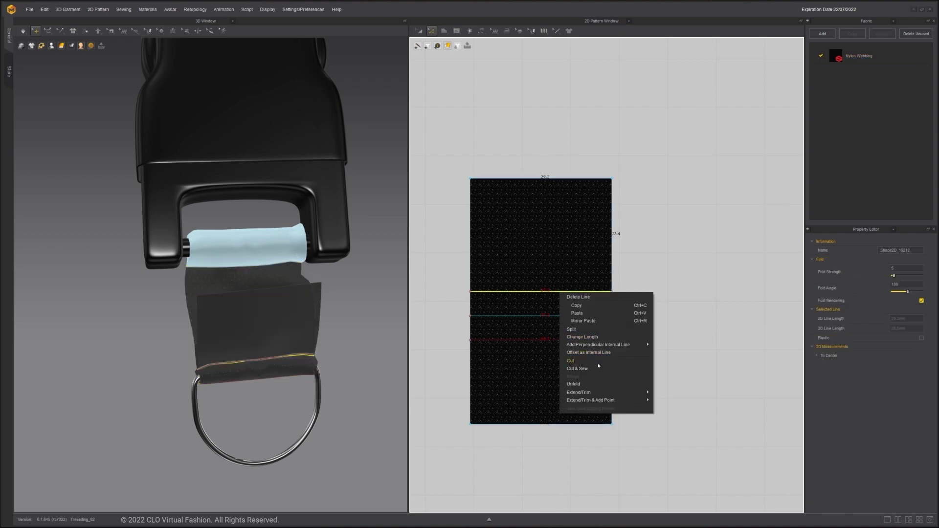
click(589, 353)
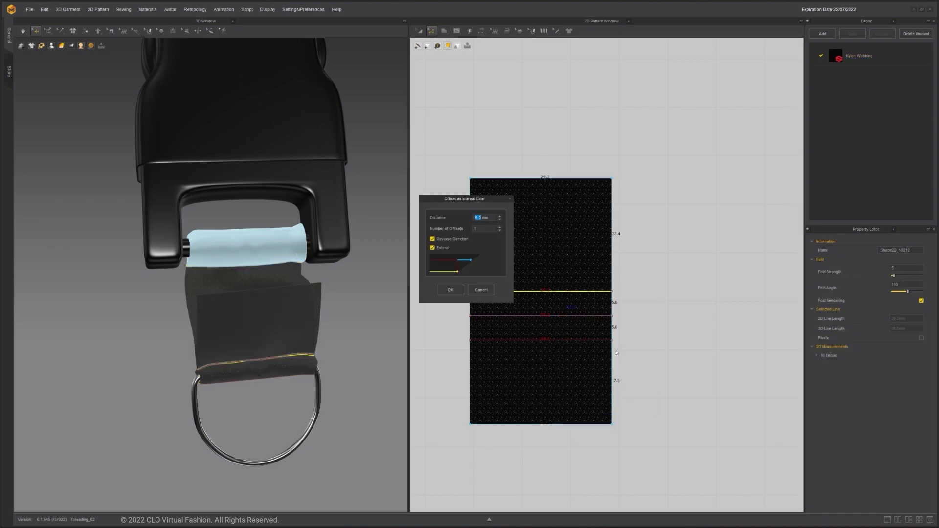
text(17.3)
click(447, 239)
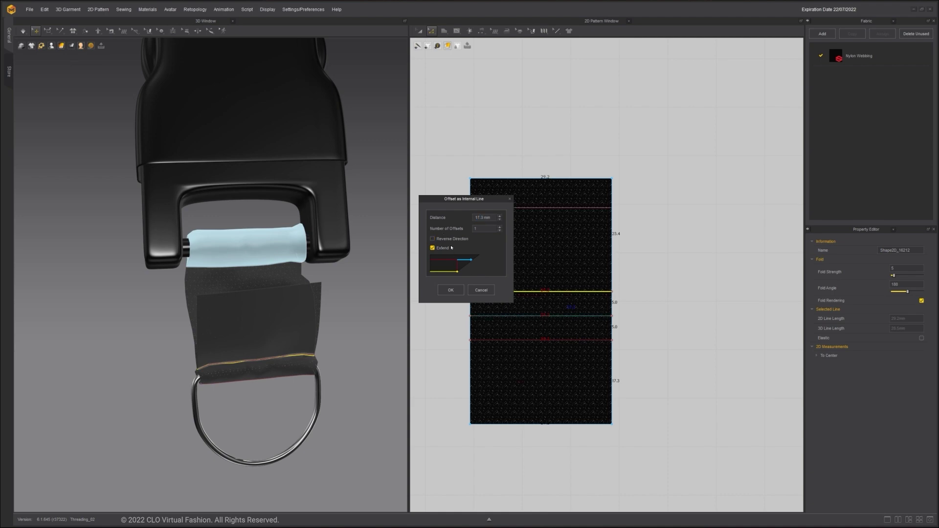
click(450, 291)
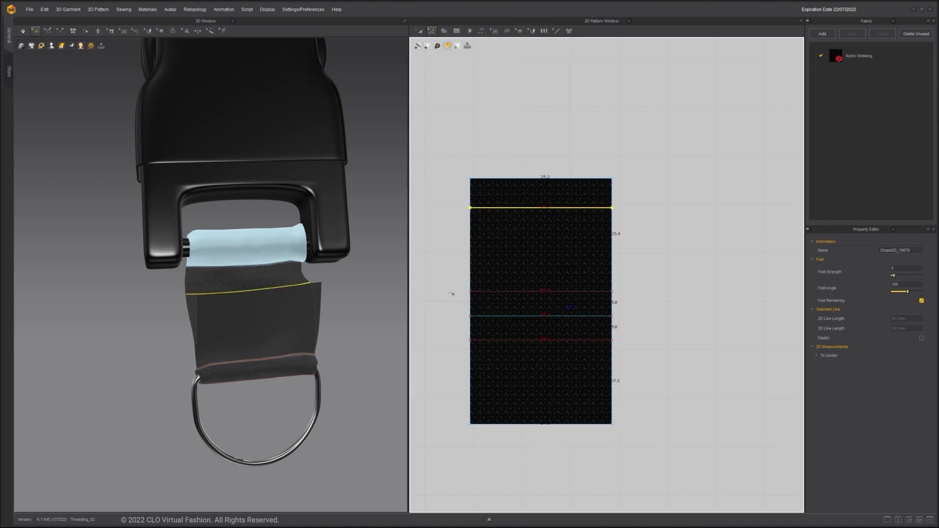
click(676, 282)
Draw an internal rectangle slightly inset between the 17.3 mm offset line and the upper fold-side line, spanning nearly the strap's width.
middle_drag(666, 269, 676, 281)
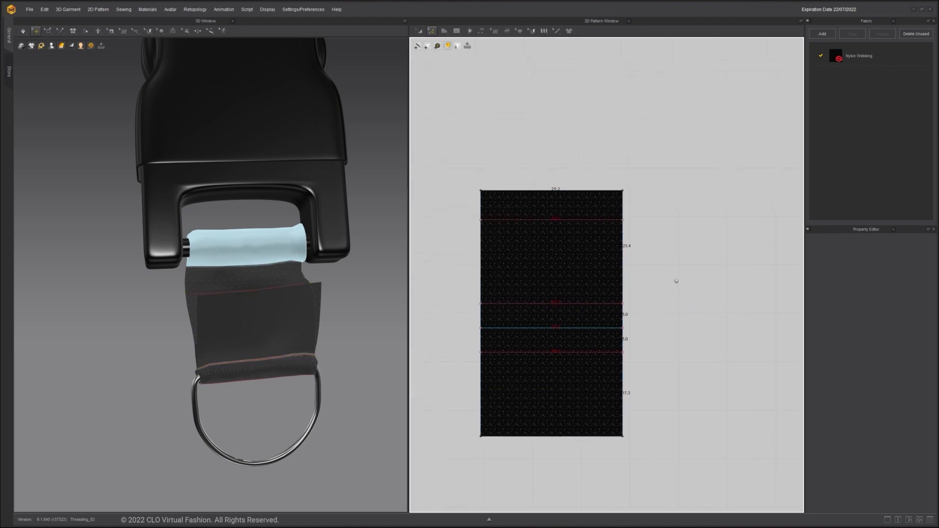
click(451, 32)
click(477, 46)
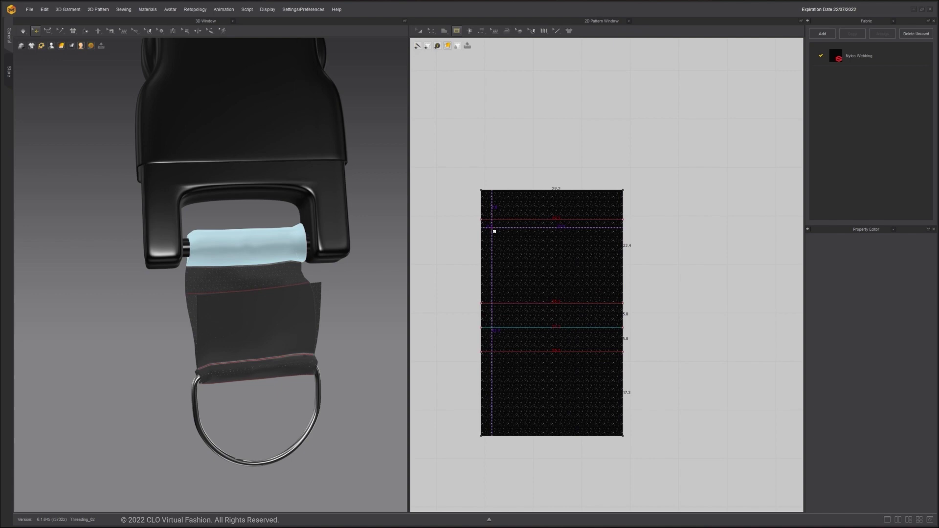
drag(488, 225, 621, 301)
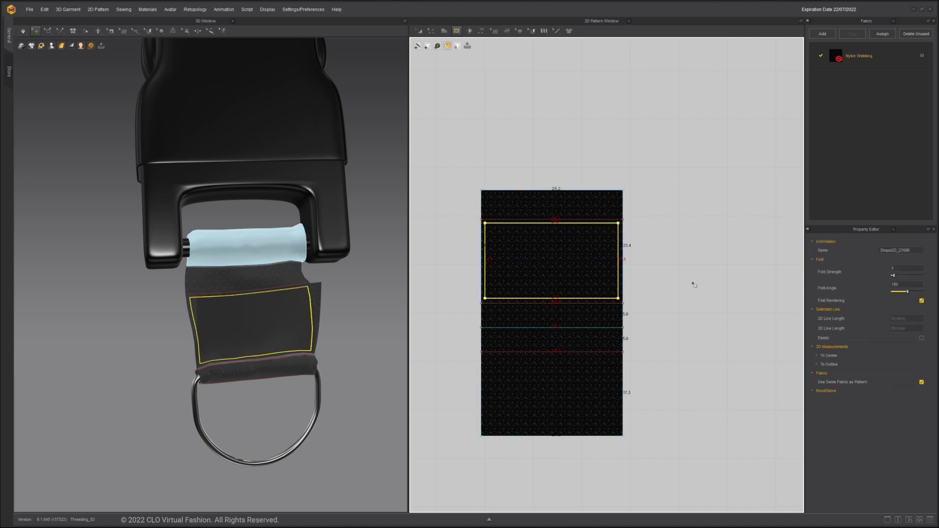
Draw two diagonal internal lines joining opposite corners of the rectangle to form an X.
click(456, 31)
click(465, 47)
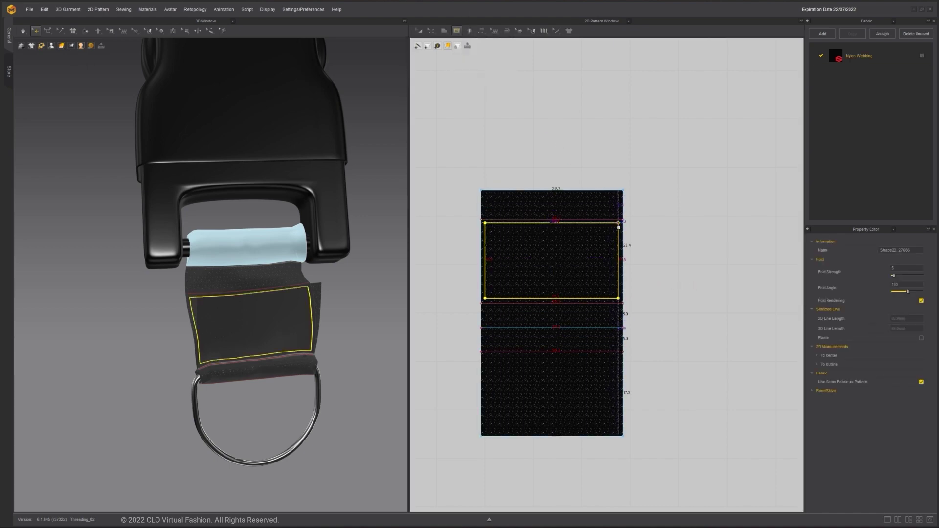
click(618, 223)
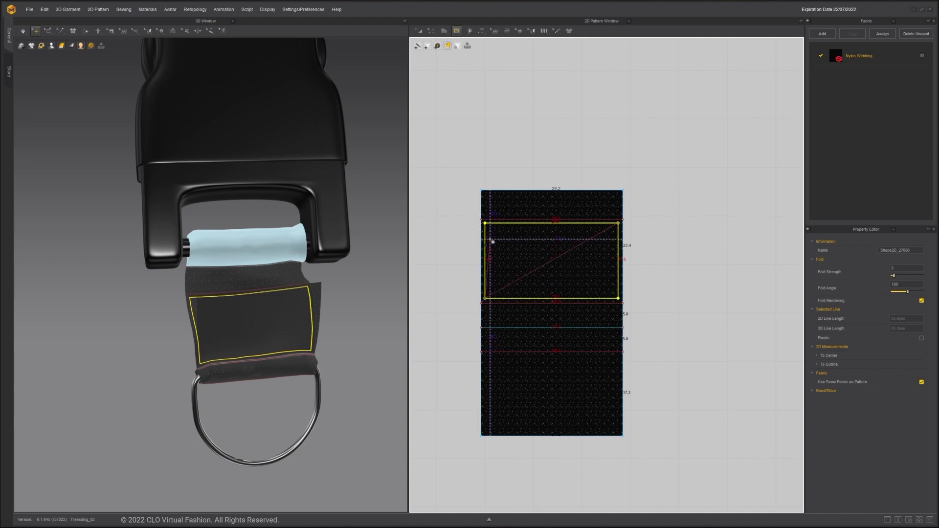
double_click(484, 298)
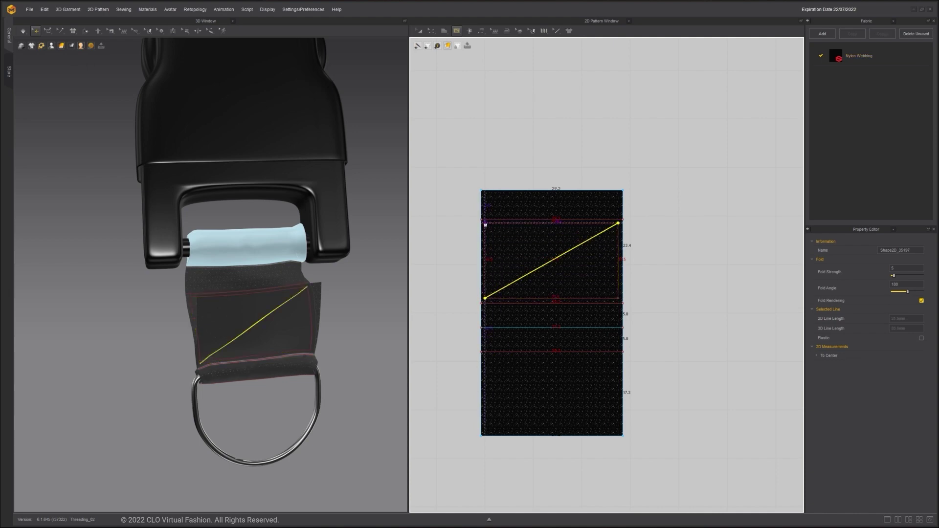
click(486, 223)
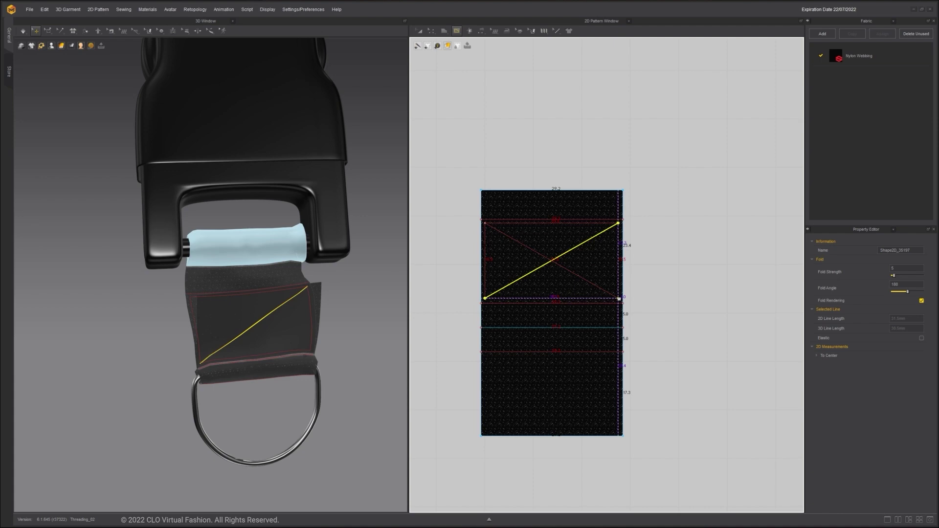
double_click(619, 298)
click(432, 31)
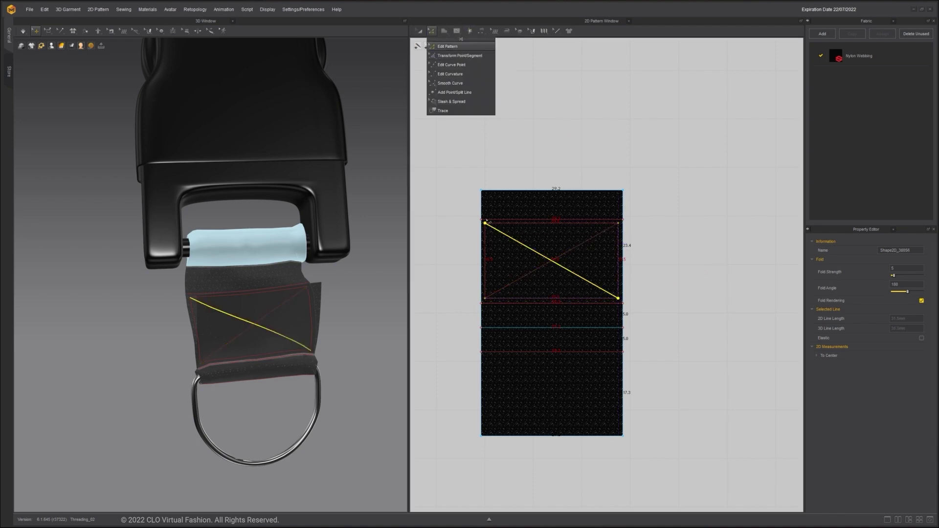
Copy the rectangle with its two diagonals and paste it as internal lines centred on the free end below the lower fold-side line.
click(471, 226)
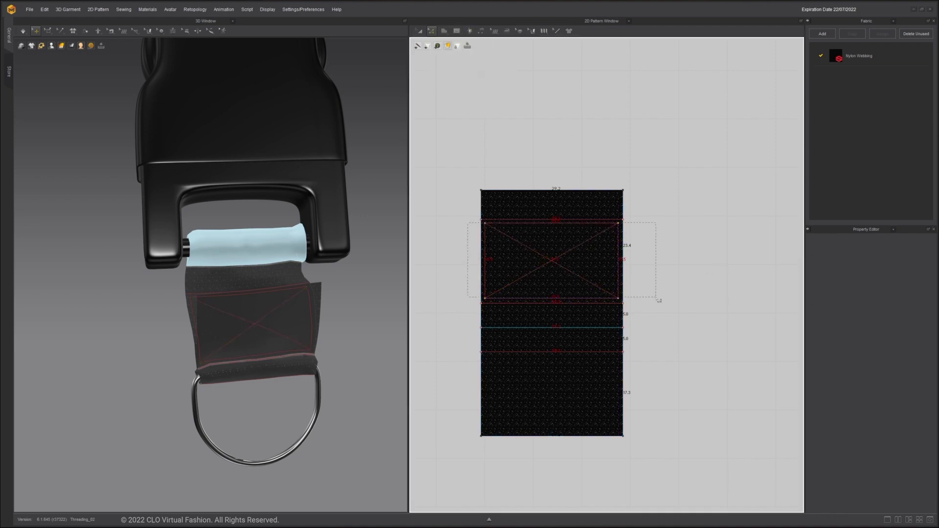
drag(659, 301, 666, 303)
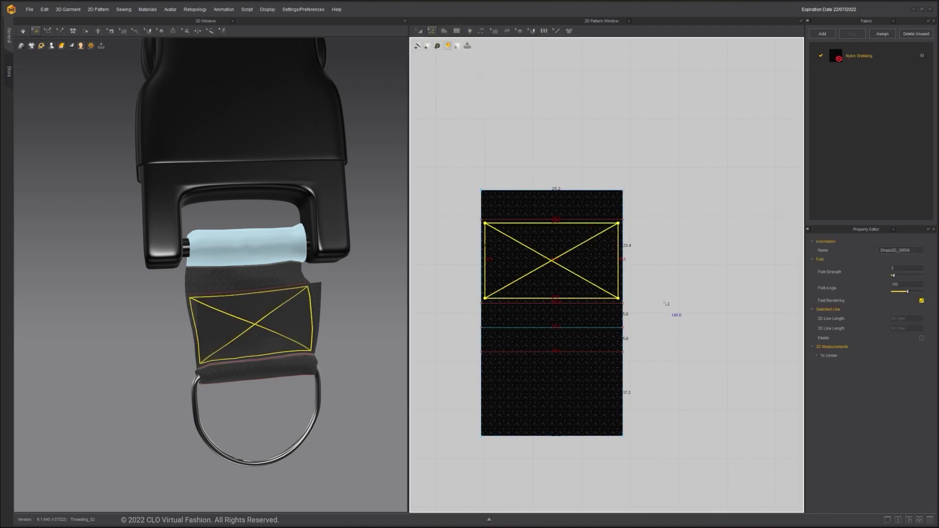
right_click(554, 261)
key(Escape)
right_click(567, 371)
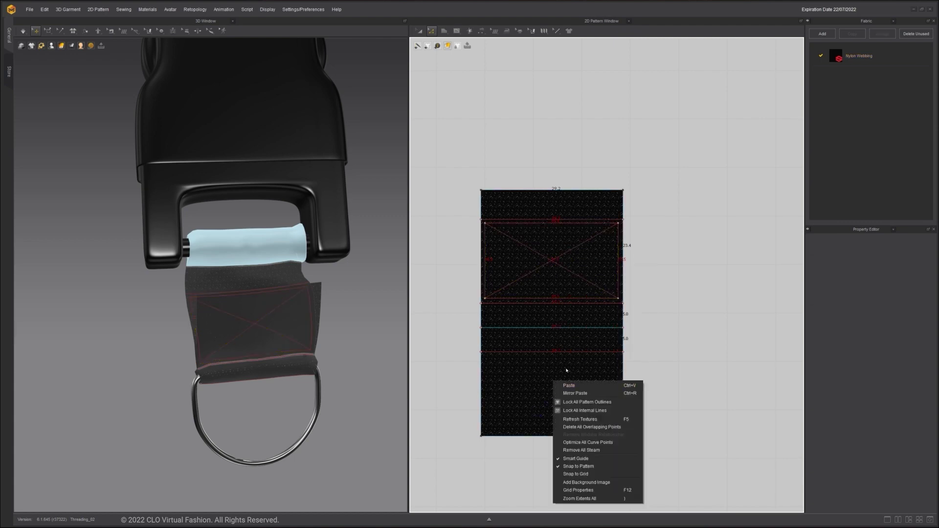
click(570, 386)
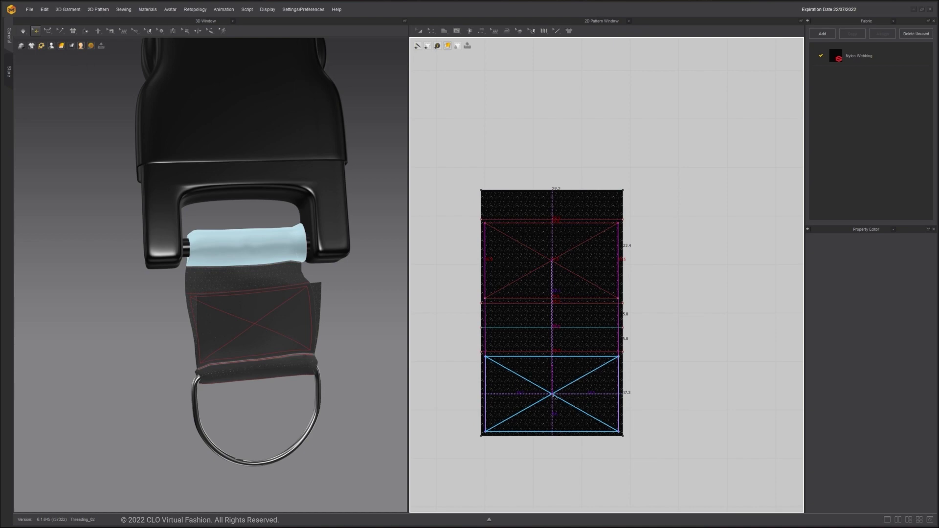
click(555, 394)
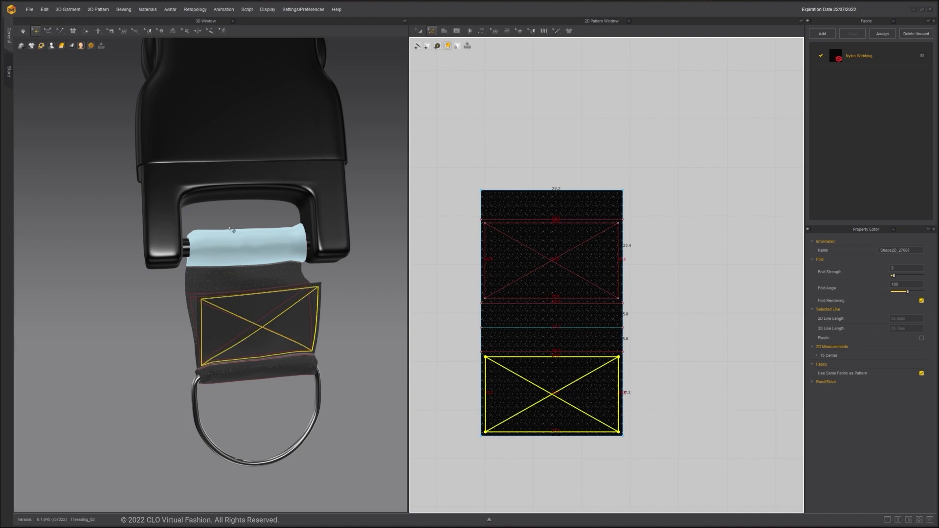
Segment-sew the edges and diagonals of the upper box-X to their counterparts on the lower box-X.
right_drag(229, 228, 275, 225)
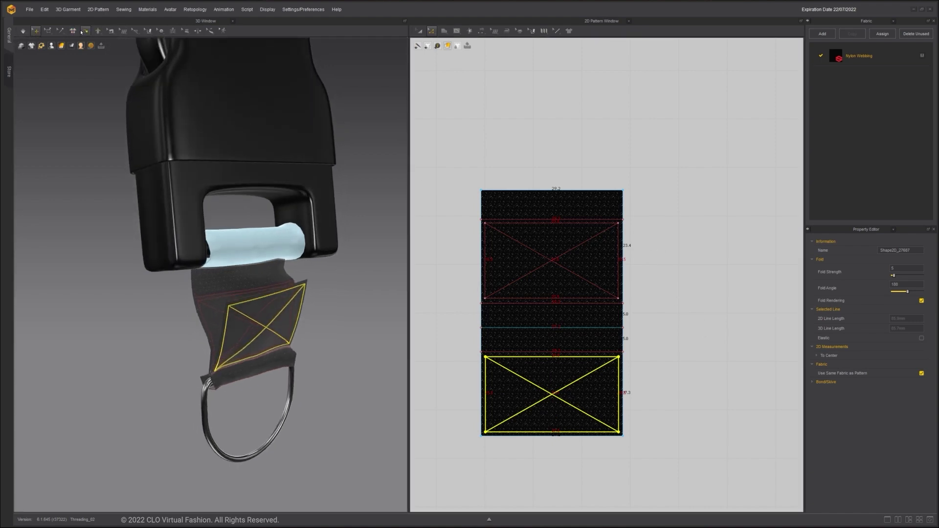
click(111, 32)
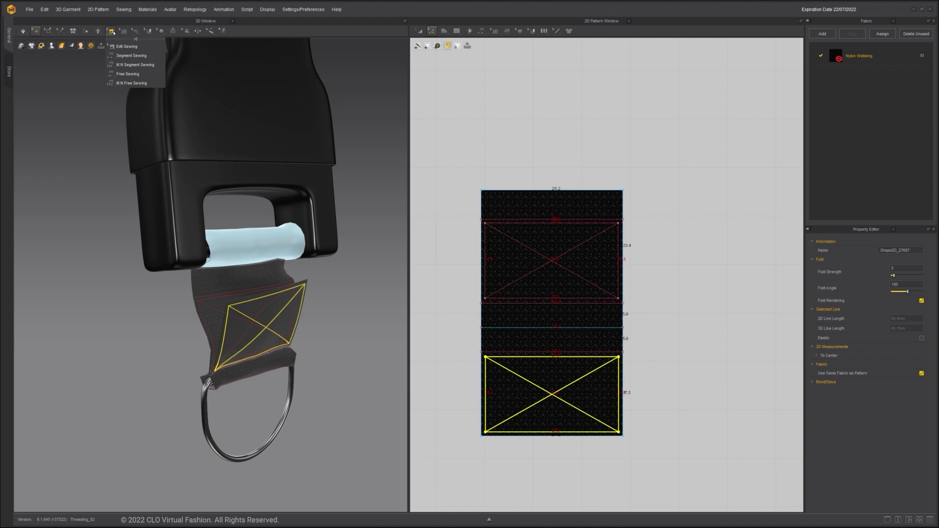
click(132, 56)
click(202, 316)
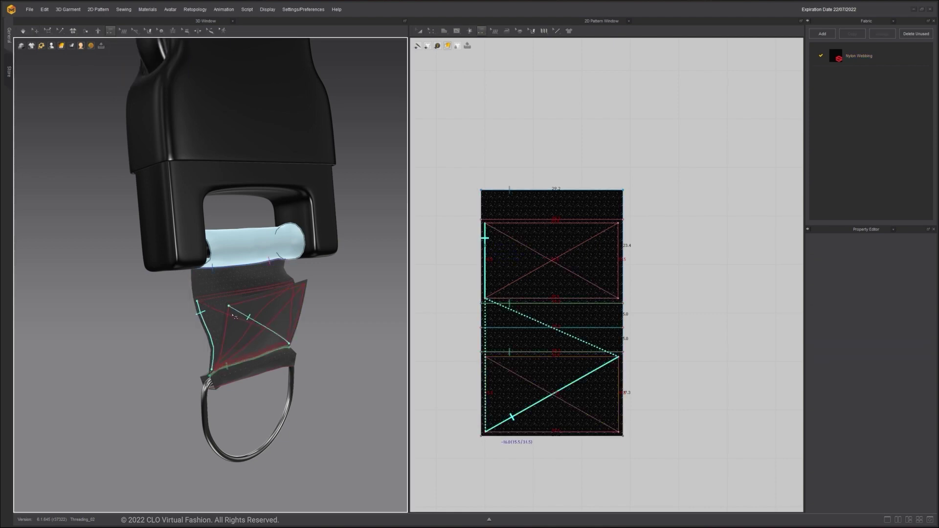
click(227, 318)
right_drag(230, 297, 214, 300)
click(219, 293)
click(220, 309)
click(309, 311)
right_drag(293, 313, 313, 319)
click(272, 319)
click(519, 299)
click(517, 357)
right_drag(326, 356, 337, 355)
click(225, 313)
click(225, 308)
mouse_move(228, 313)
right_down()
mouse_move(264, 312)
mouse_move(230, 296)
right_up()
click(290, 288)
click(276, 321)
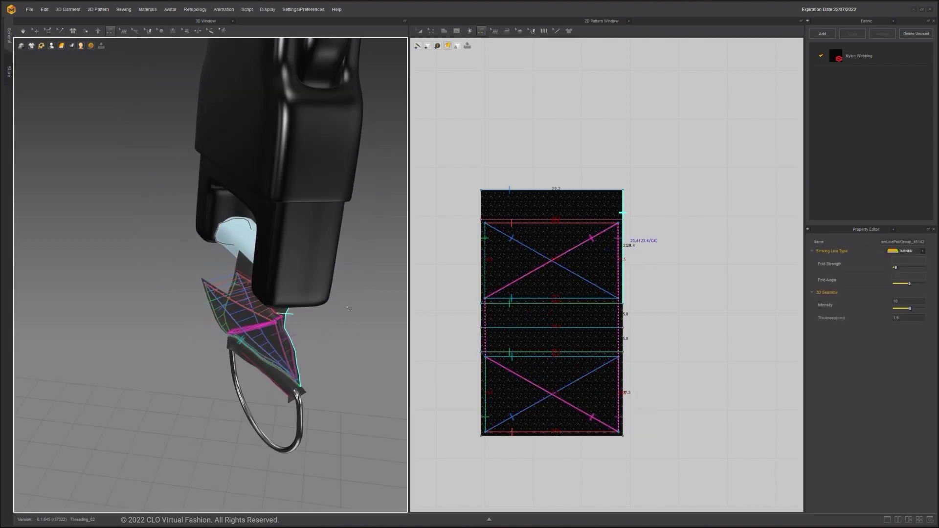
Simulate the D-ring strap piece and pull its lower corners into place so the folded layers align.
right_drag(349, 309, 383, 298)
key(space)
right_drag(188, 381, 180, 386)
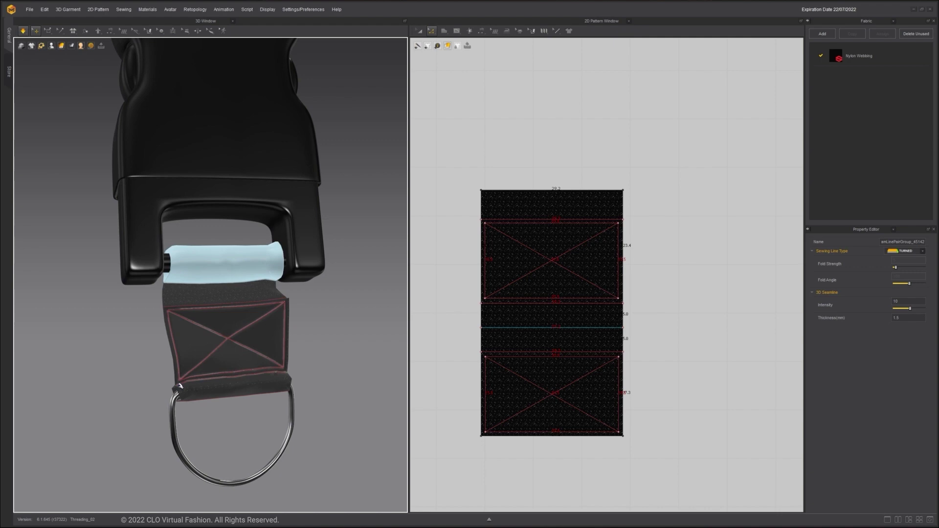
drag(180, 386, 176, 379)
right_drag(264, 384, 285, 379)
drag(284, 378, 277, 361)
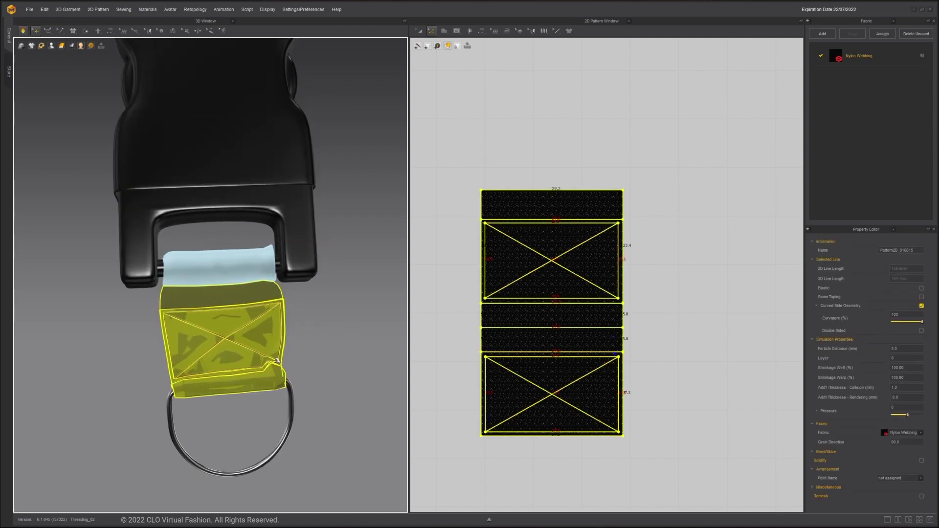
click(327, 372)
key(space)
Select all pattern pieces and set their Particle Distance to 2 mm.
scroll(315, 350, down, 7)
right_drag(275, 312, 290, 307)
middle_drag(290, 307, 292, 350)
click(35, 31)
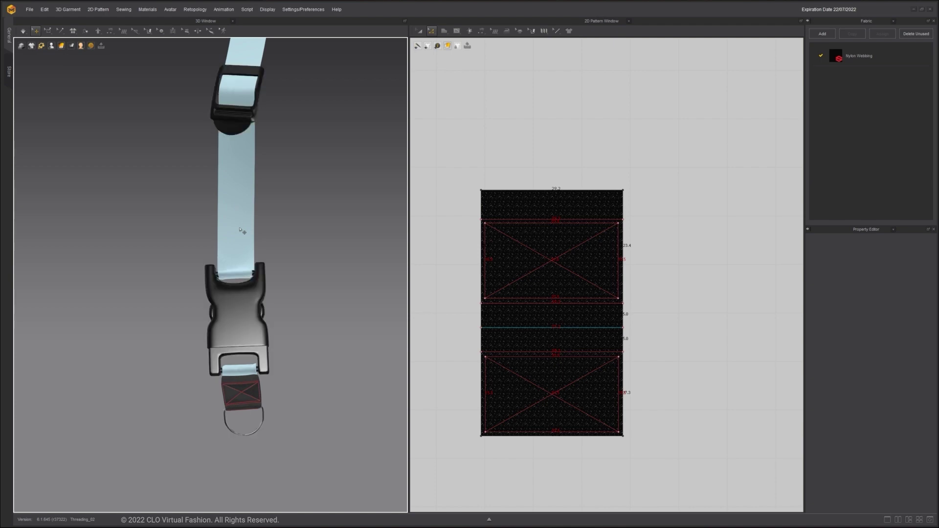
scroll(509, 230, down, 3)
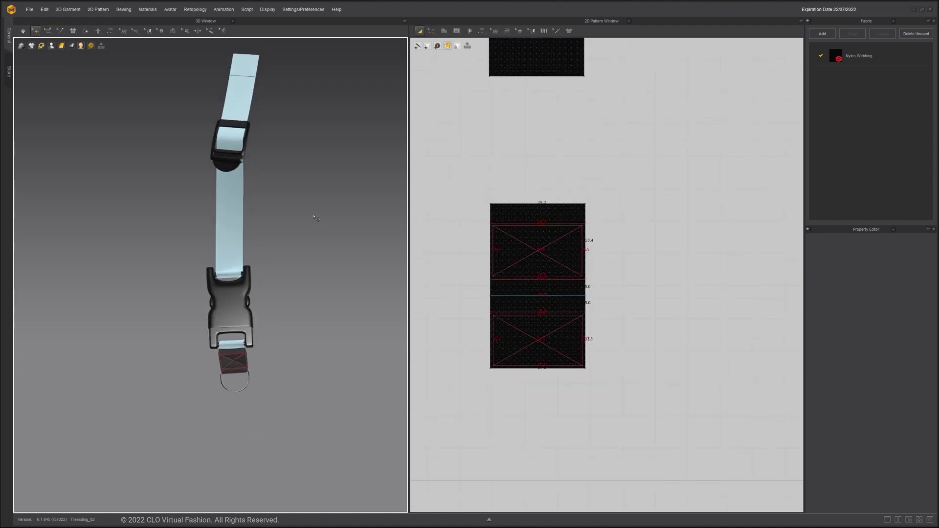
key(ctrl+a)
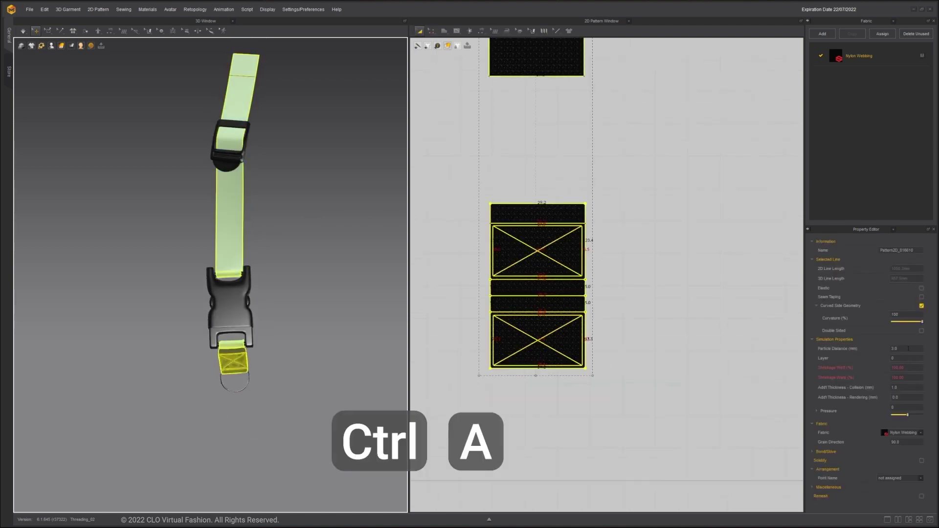
click(909, 348)
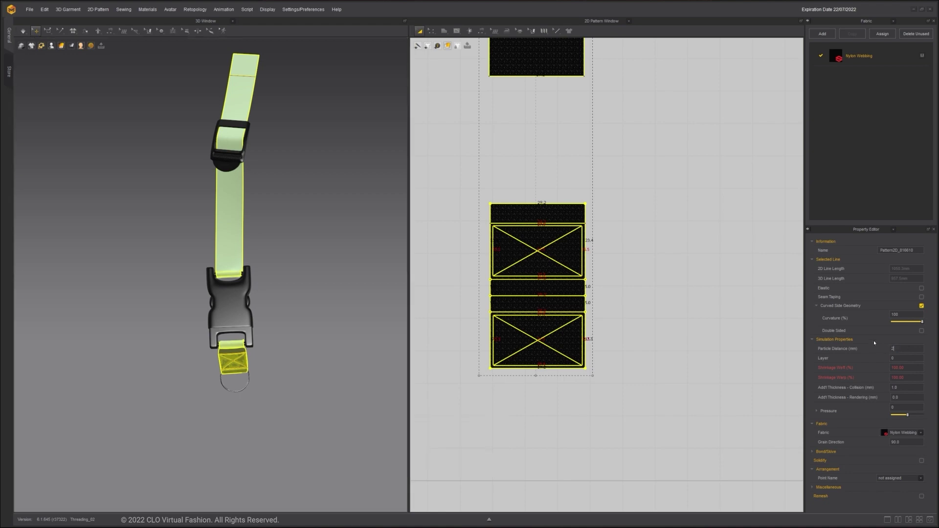
Unfreeze all strap pieces and run the simulation on the whole threaded assembly.
right_click(233, 204)
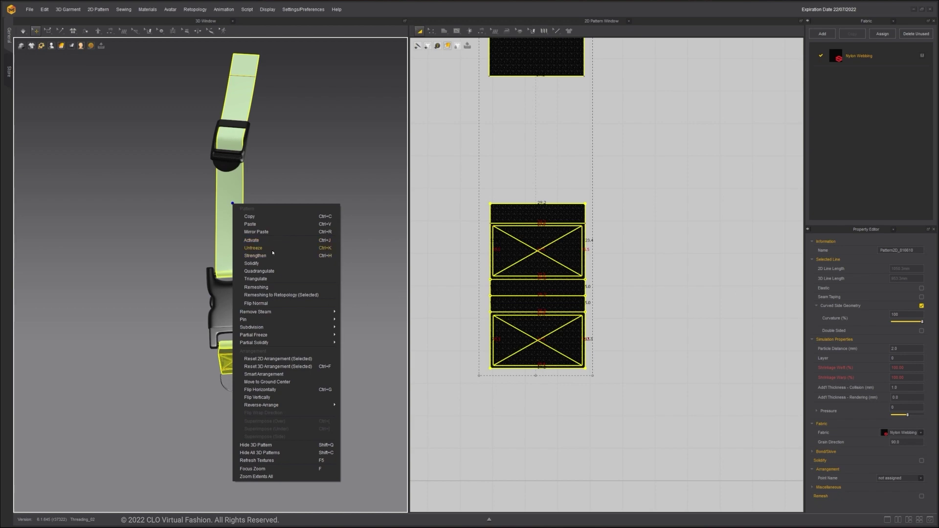
click(272, 250)
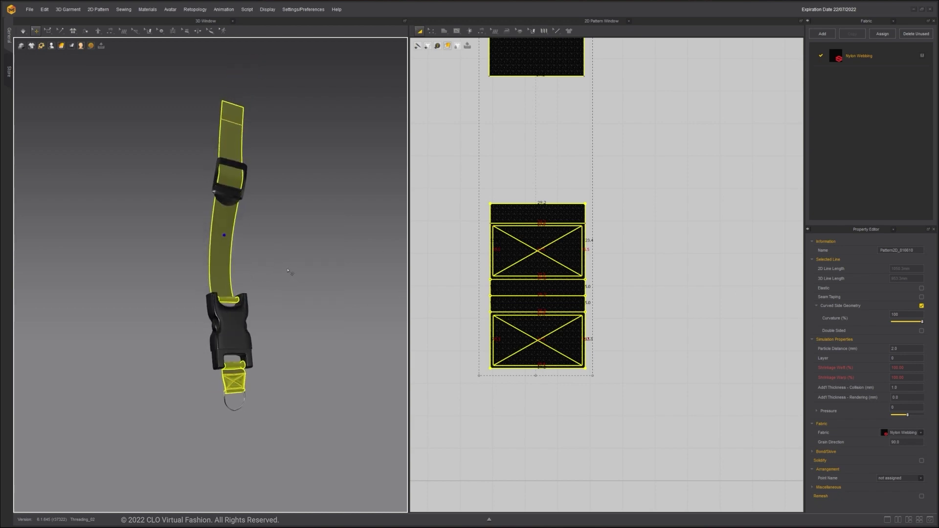
click(287, 270)
right_drag(287, 271, 266, 295)
key(space)
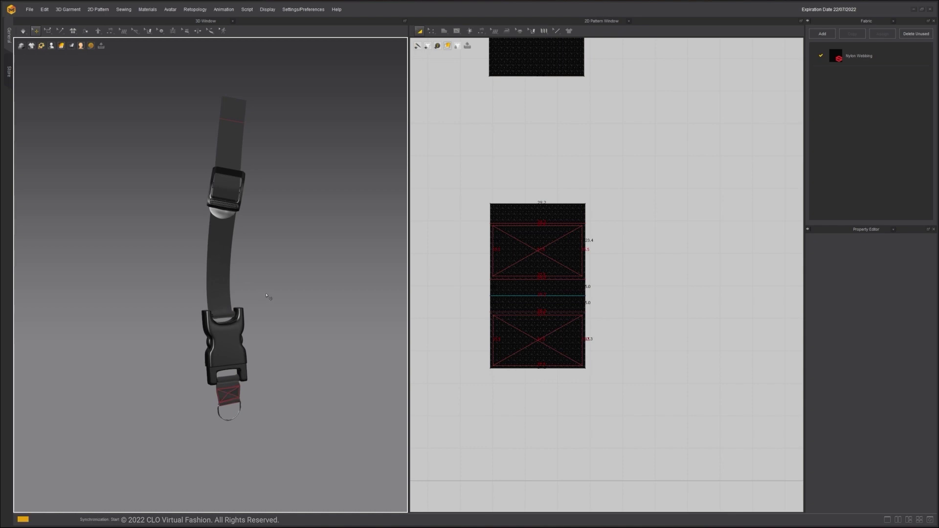
click(227, 405)
click(283, 386)
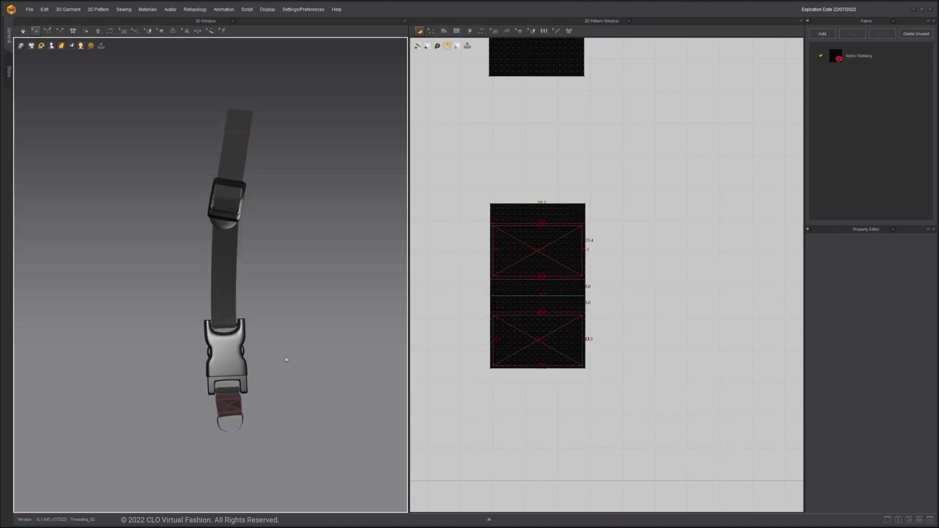
key(space)
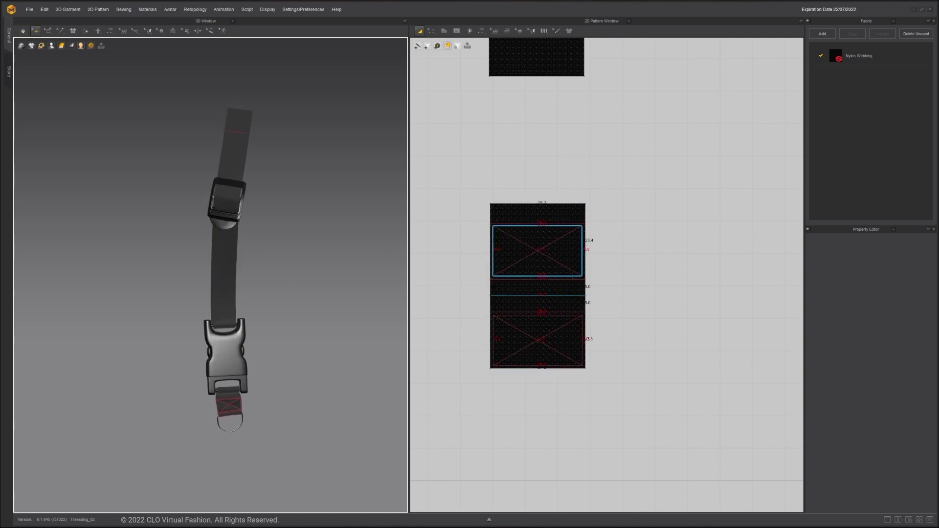
Set the additional rendering thickness on all pattern pieces and display them with Thick Textured Surface.
click(573, 277)
click(912, 398)
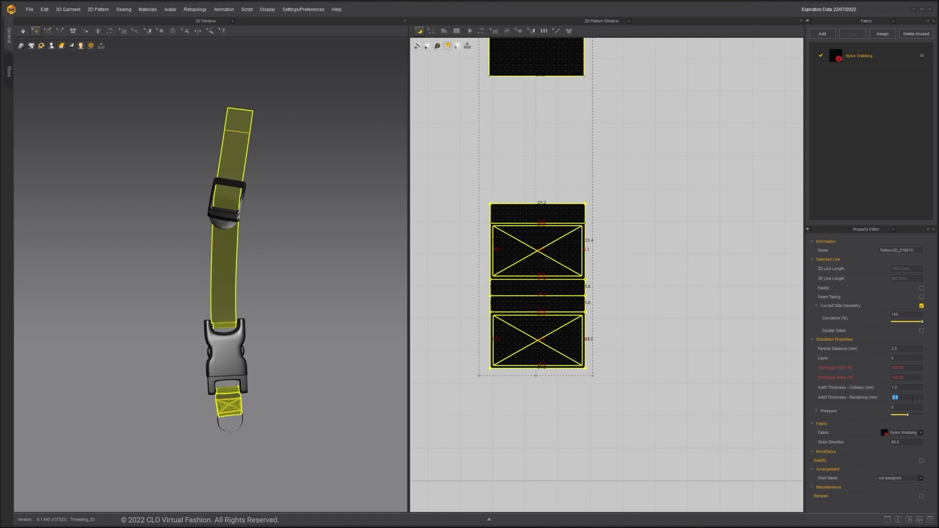
key(Return)
click(187, 108)
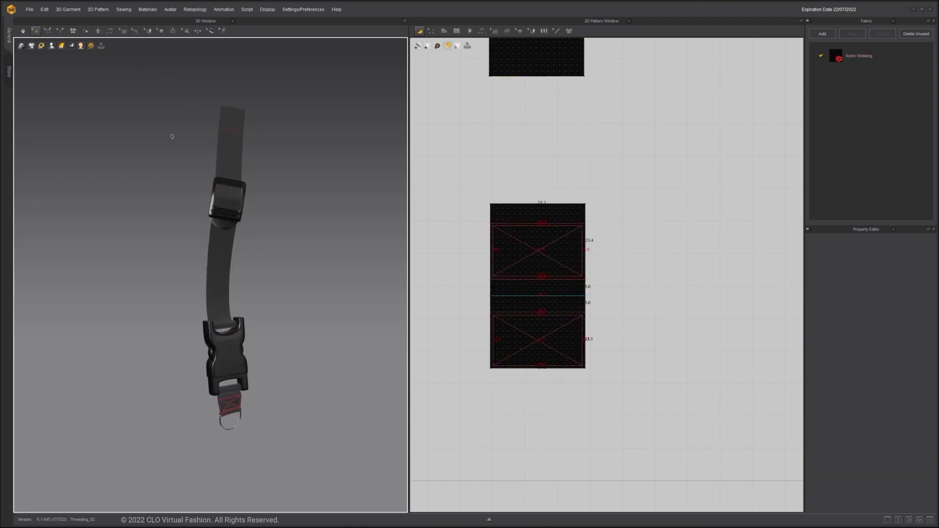
click(62, 46)
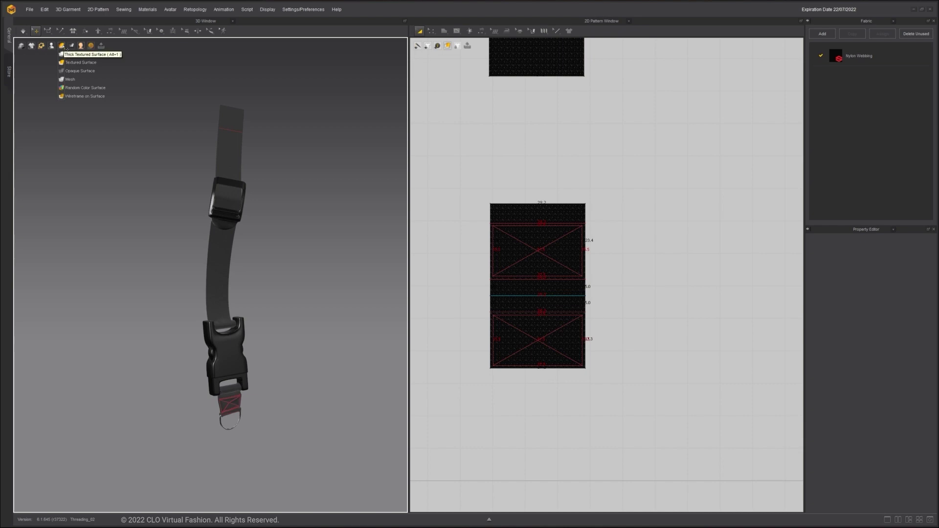
click(65, 53)
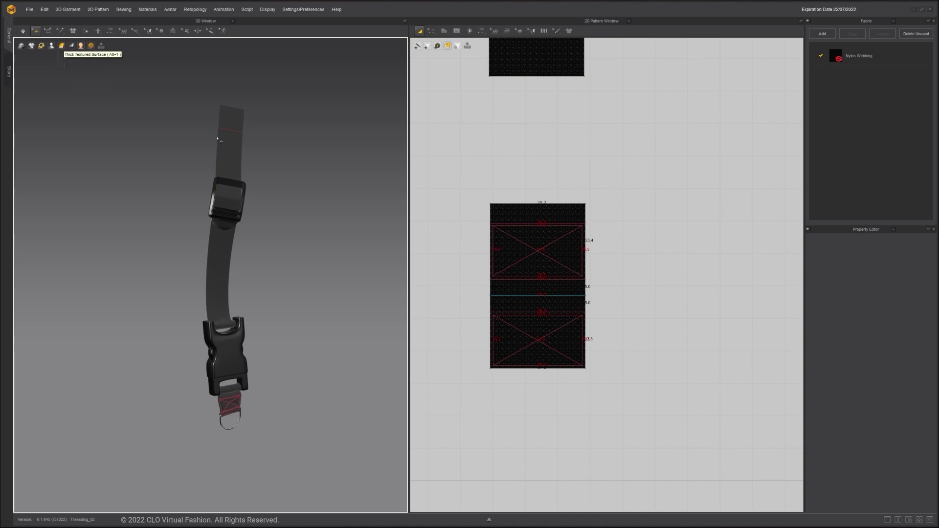
Turn on high-quality rendering in the 3D view and inspect the threaded strap and buckles.
scroll(254, 247, up, 5)
right_drag(272, 246, 284, 197)
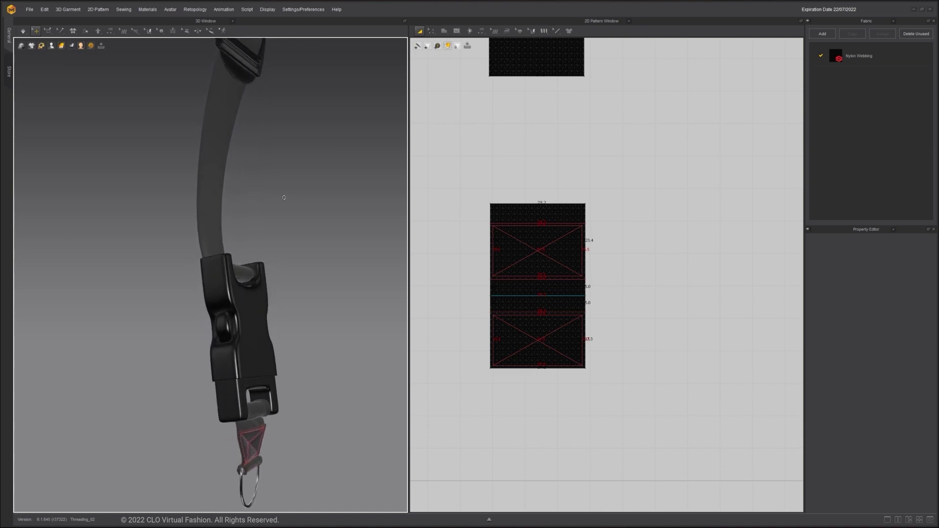
click(21, 46)
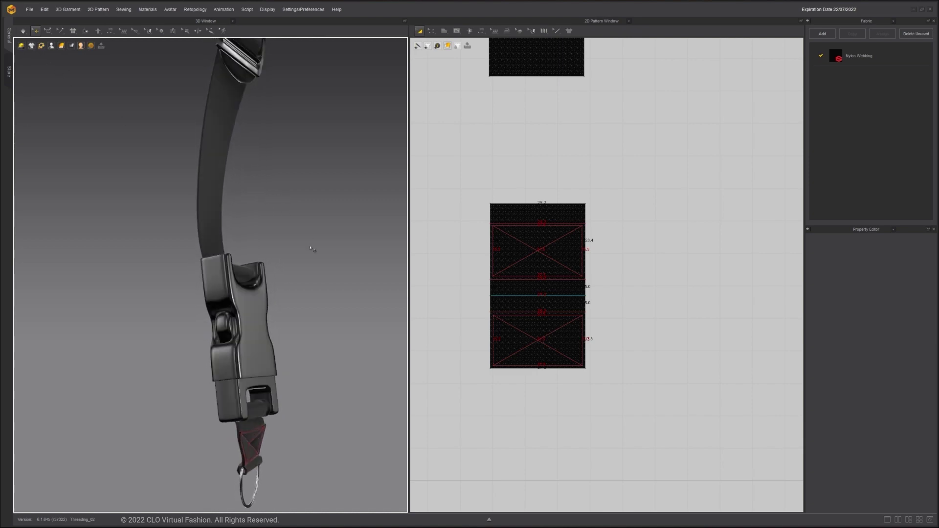
right_drag(312, 250, 274, 240)
scroll(275, 240, down, 4)
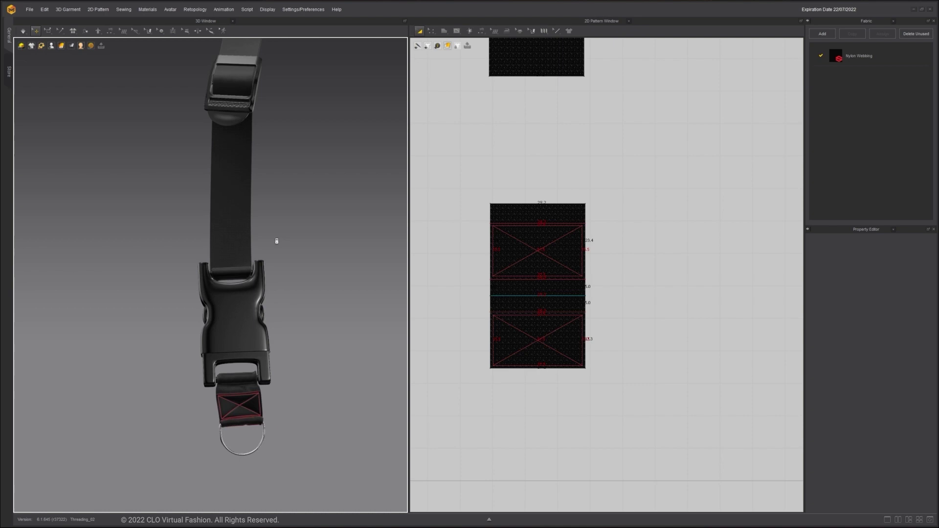
middle_drag(266, 239, 293, 285)
right_drag(294, 285, 293, 255)
scroll(293, 256, down, 2)
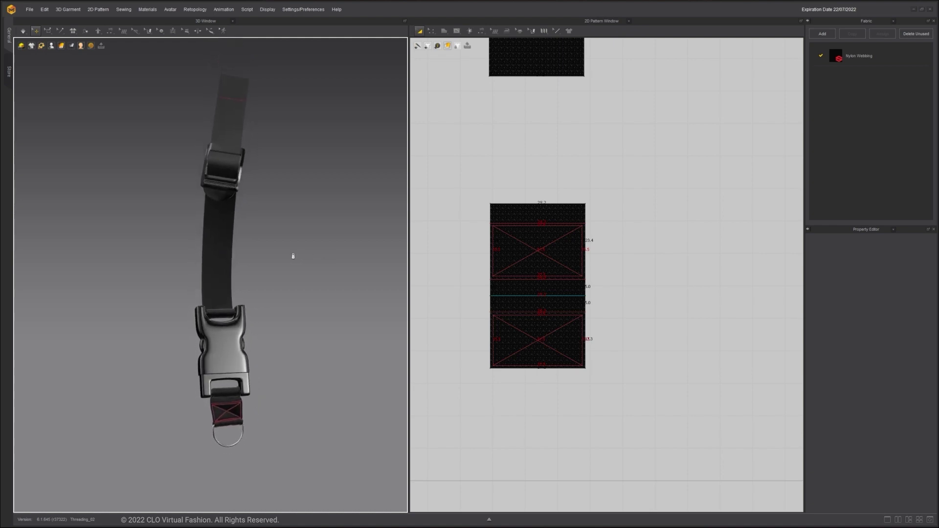